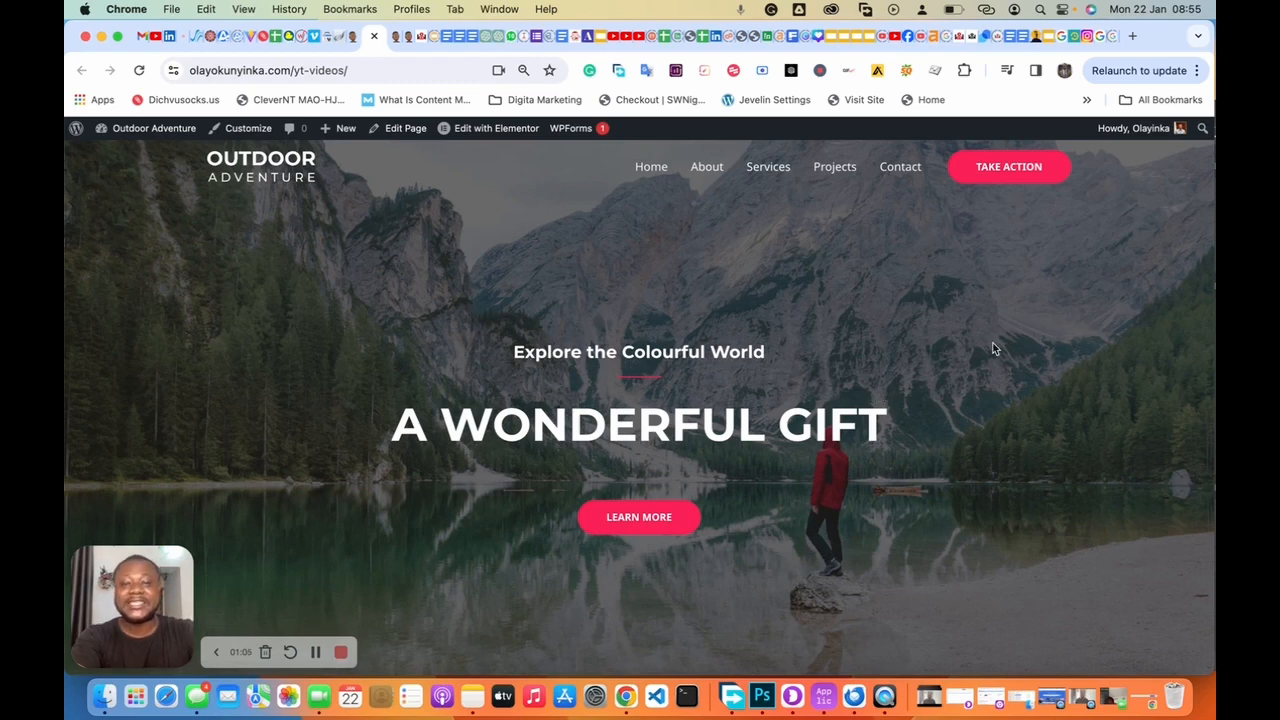
Step: Go from the Dashboard to Installed Plugins and open the Elementor Header & Footer Builder Settings
scroll(995, 349, down, 5)
scroll(995, 349, up, 5)
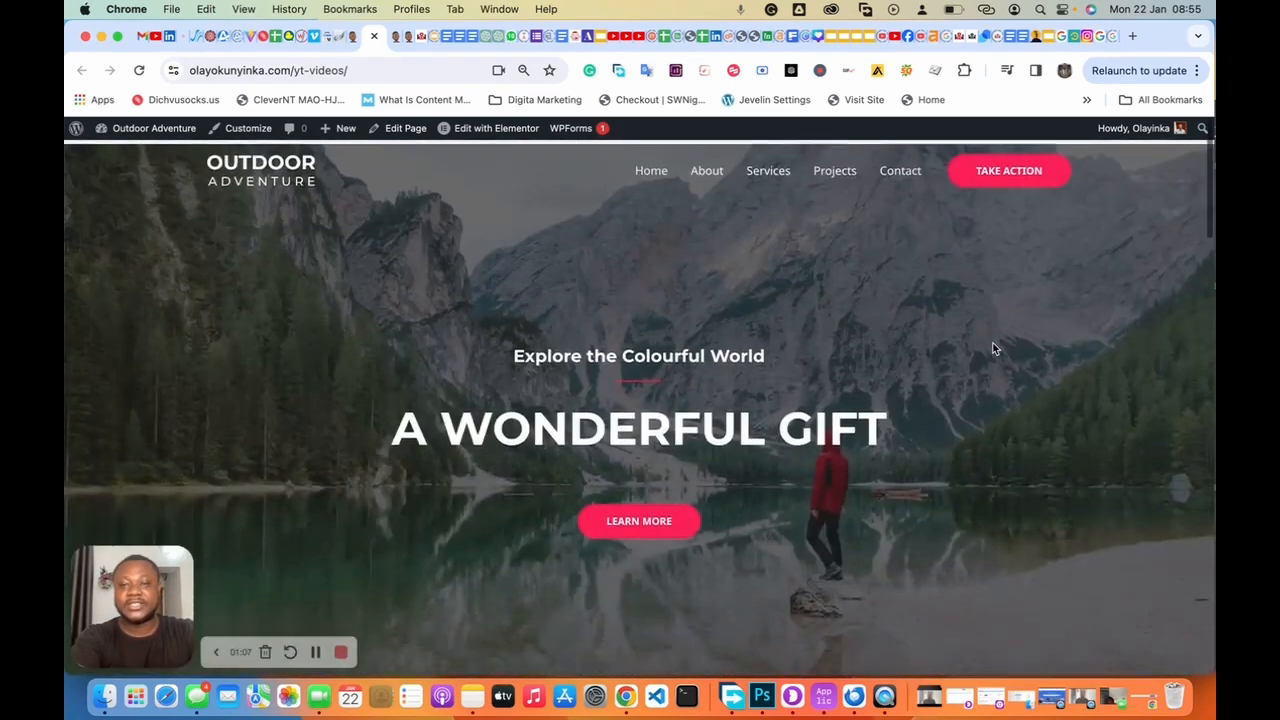
scroll(995, 349, down, 6)
scroll(995, 349, up, 6)
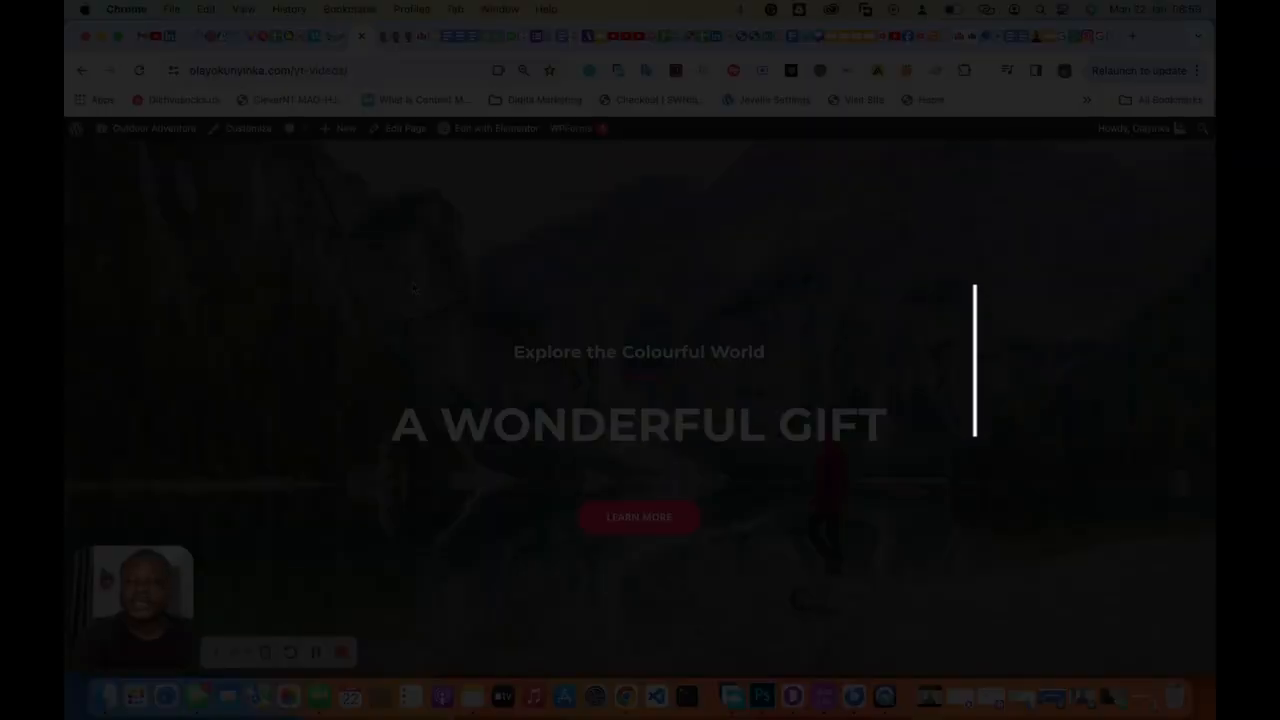
mouse_move(160, 131)
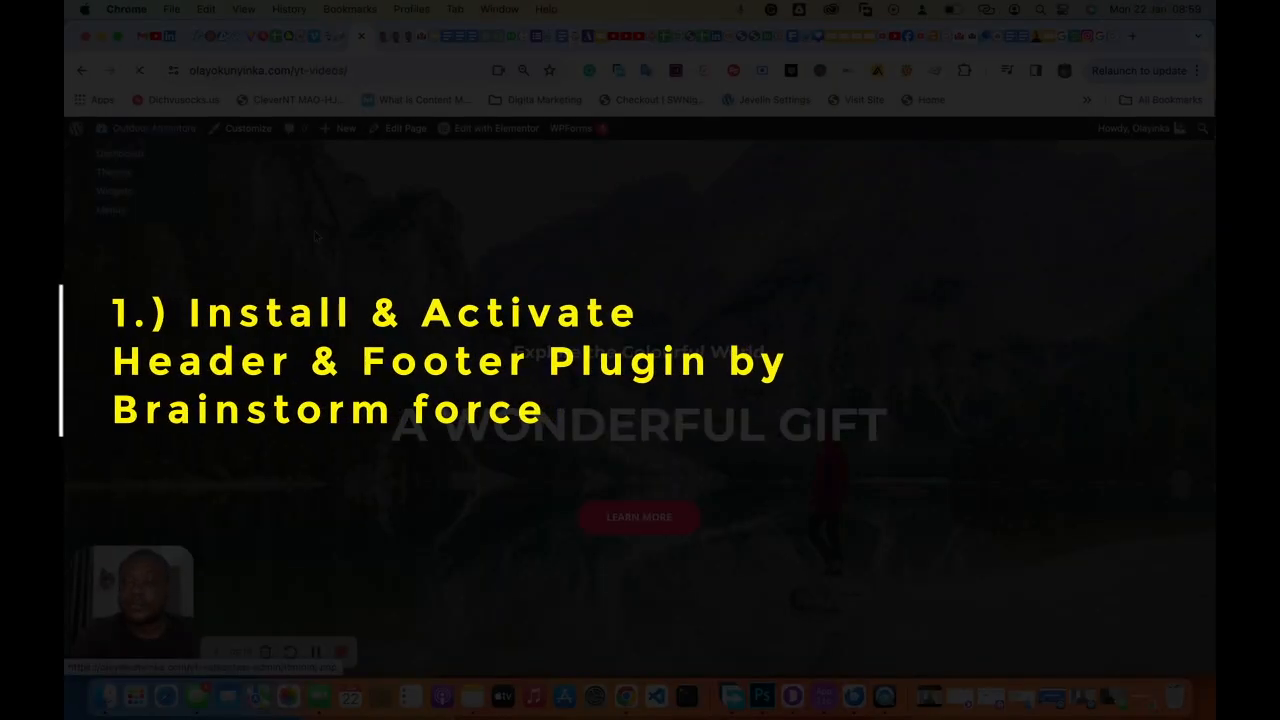
click(119, 155)
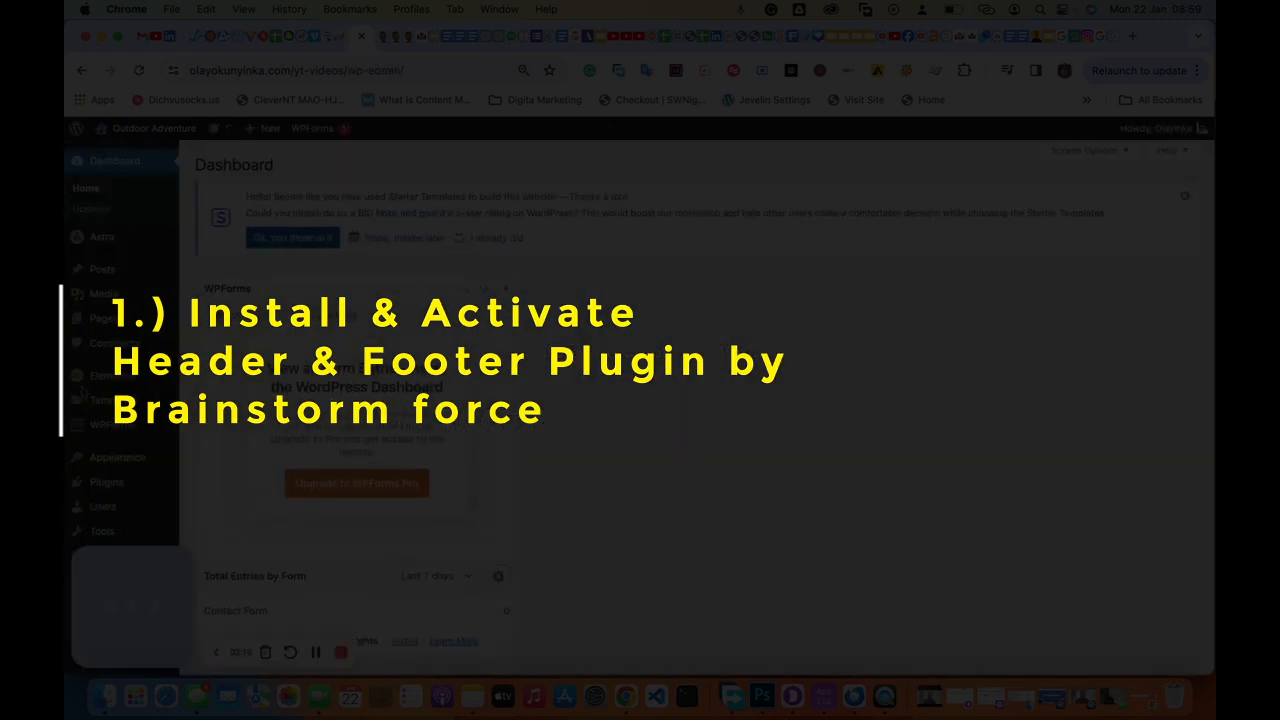
mouse_move(105, 482)
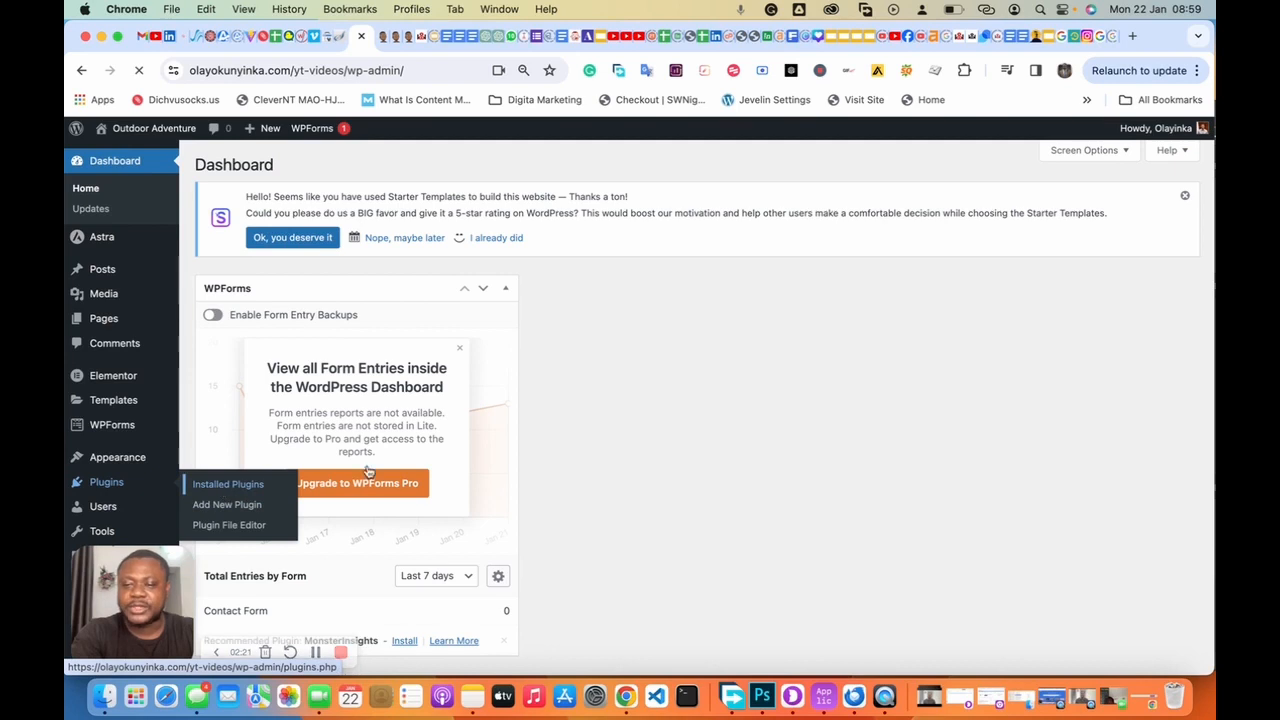
click(214, 485)
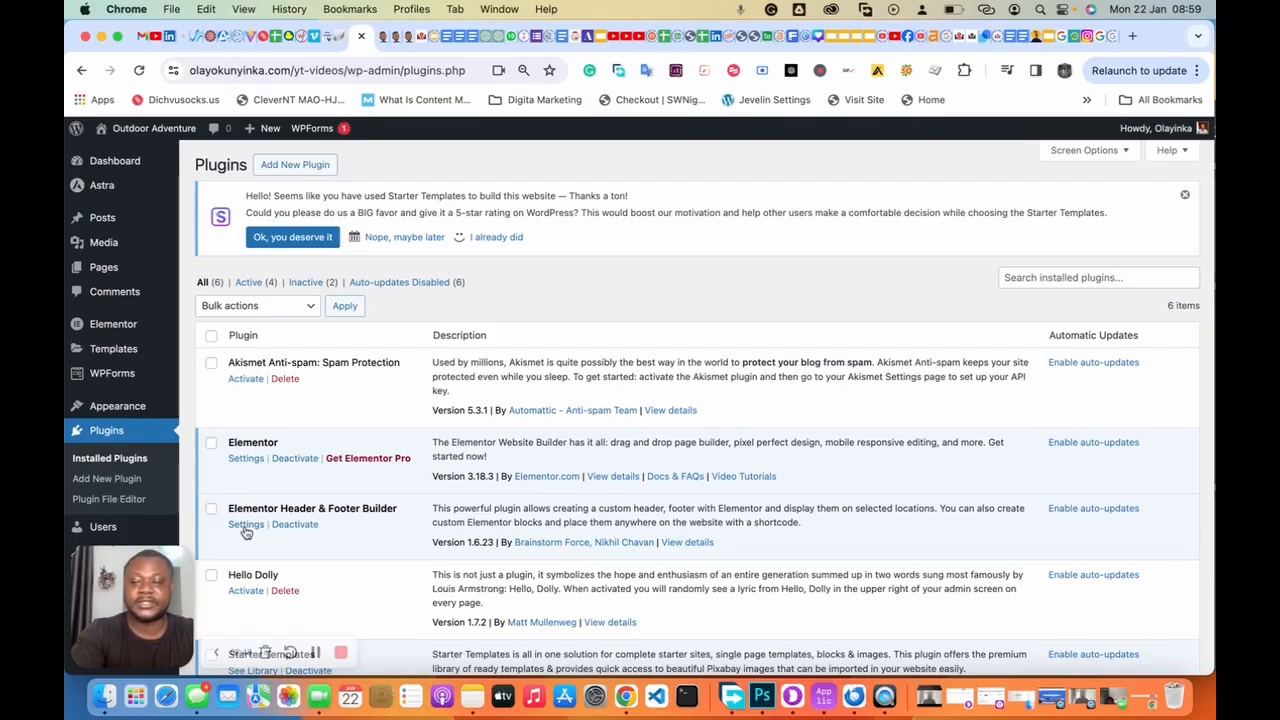
click(245, 525)
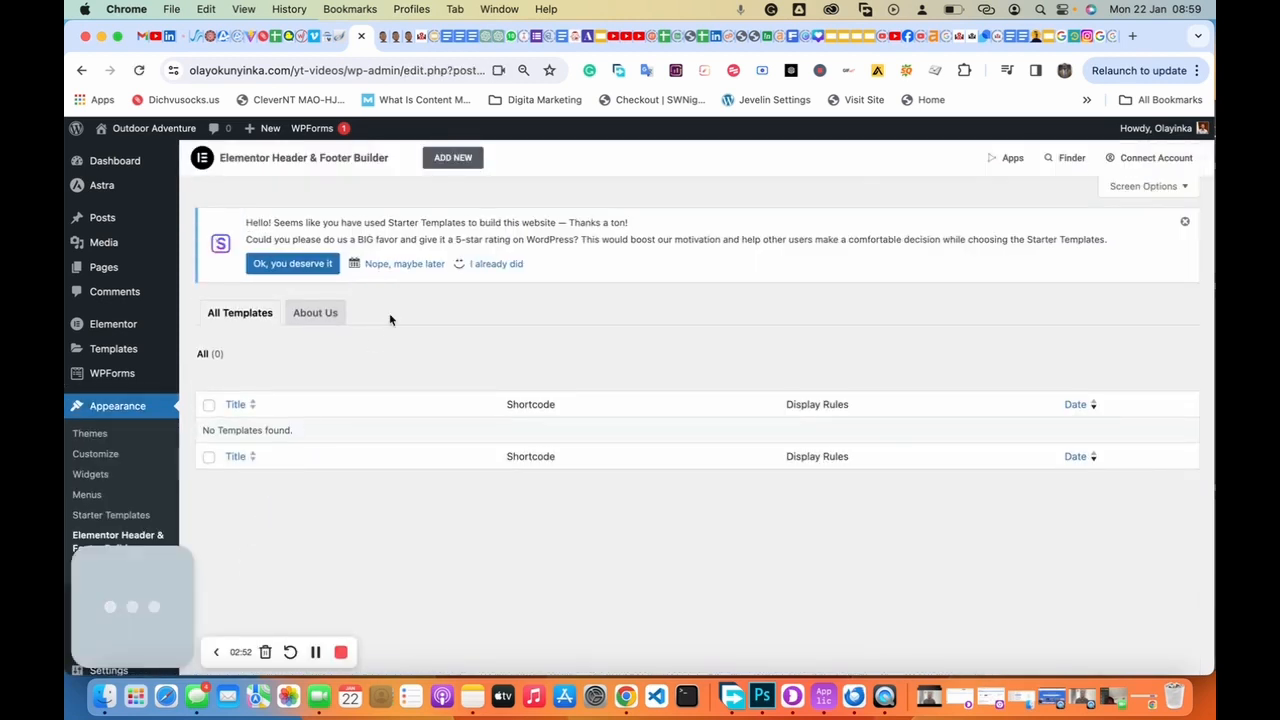
Step: Add a new template titled 'Header' and launch it with Edit with Elementor
click(453, 160)
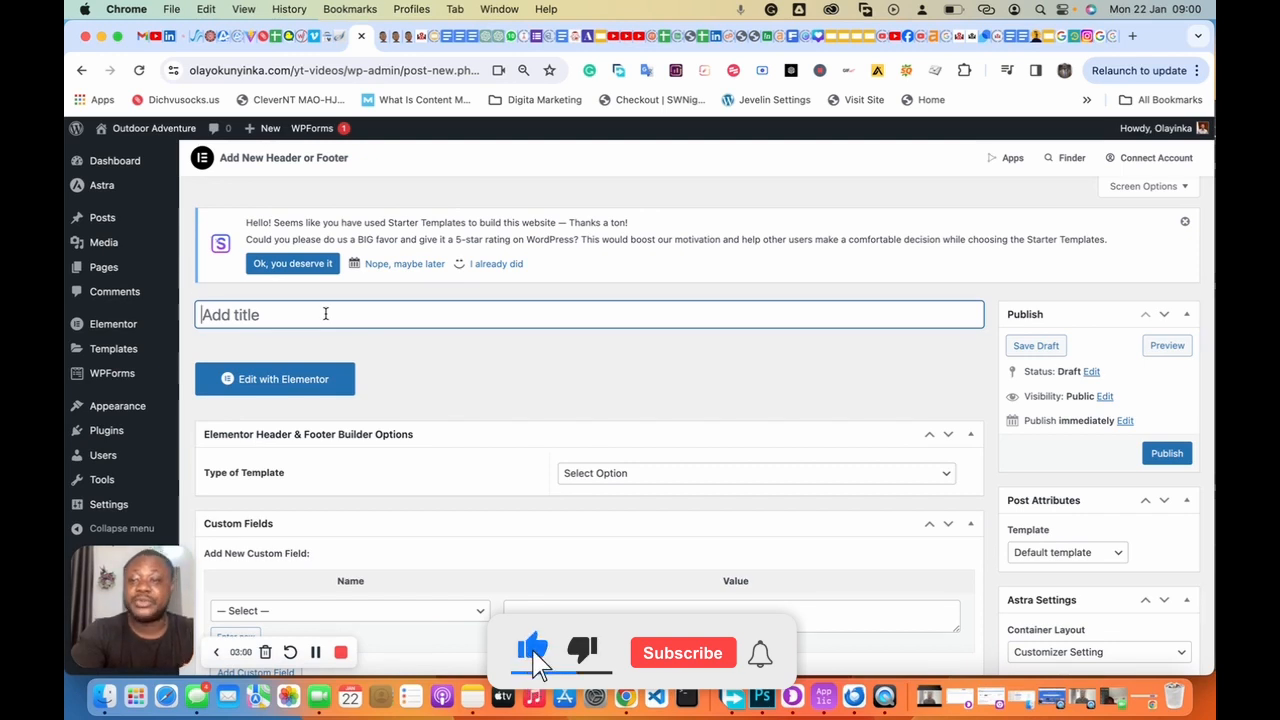
text(Header)
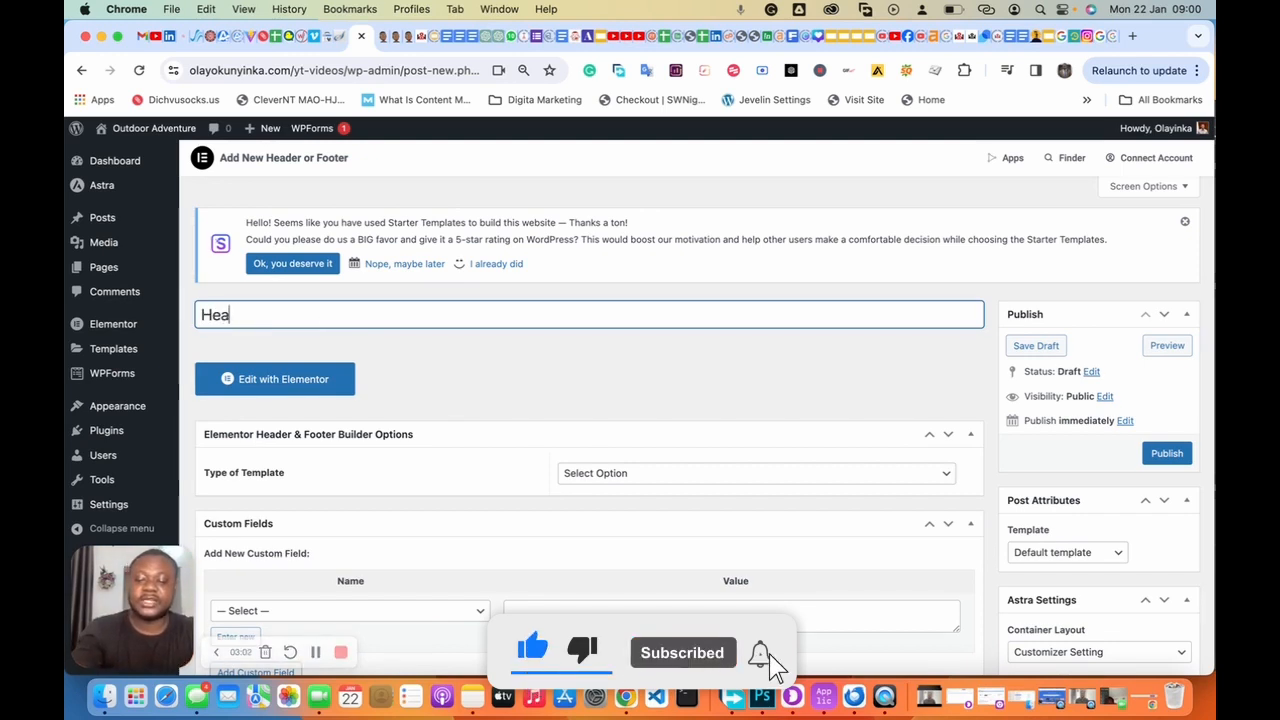
click(435, 371)
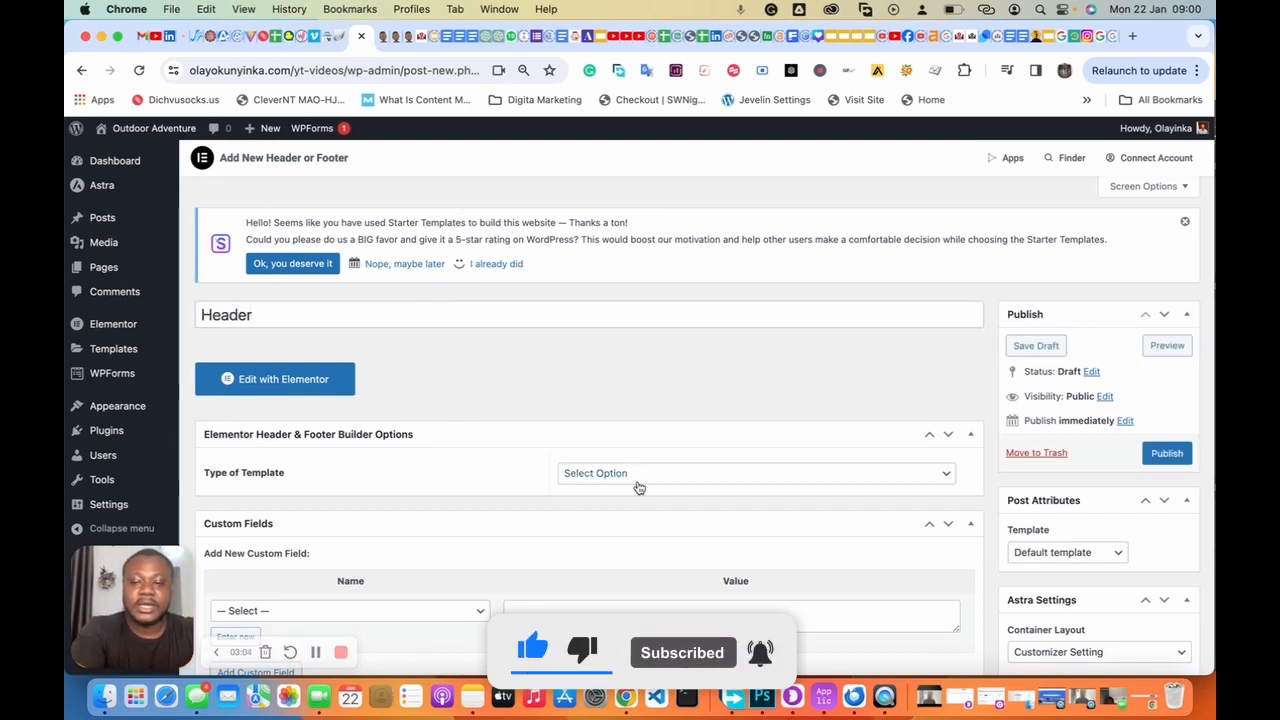
click(276, 389)
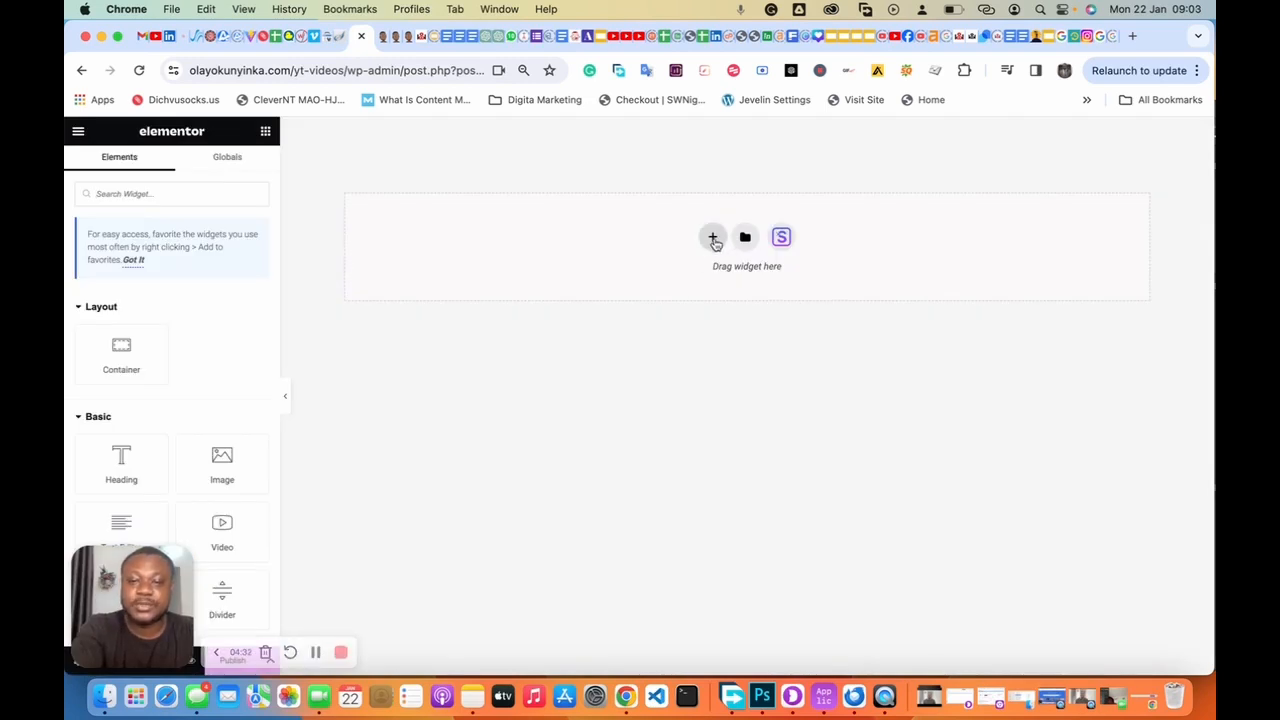
Step: Add a two-column container to the canvas and set its Content Width to Full Width
click(713, 240)
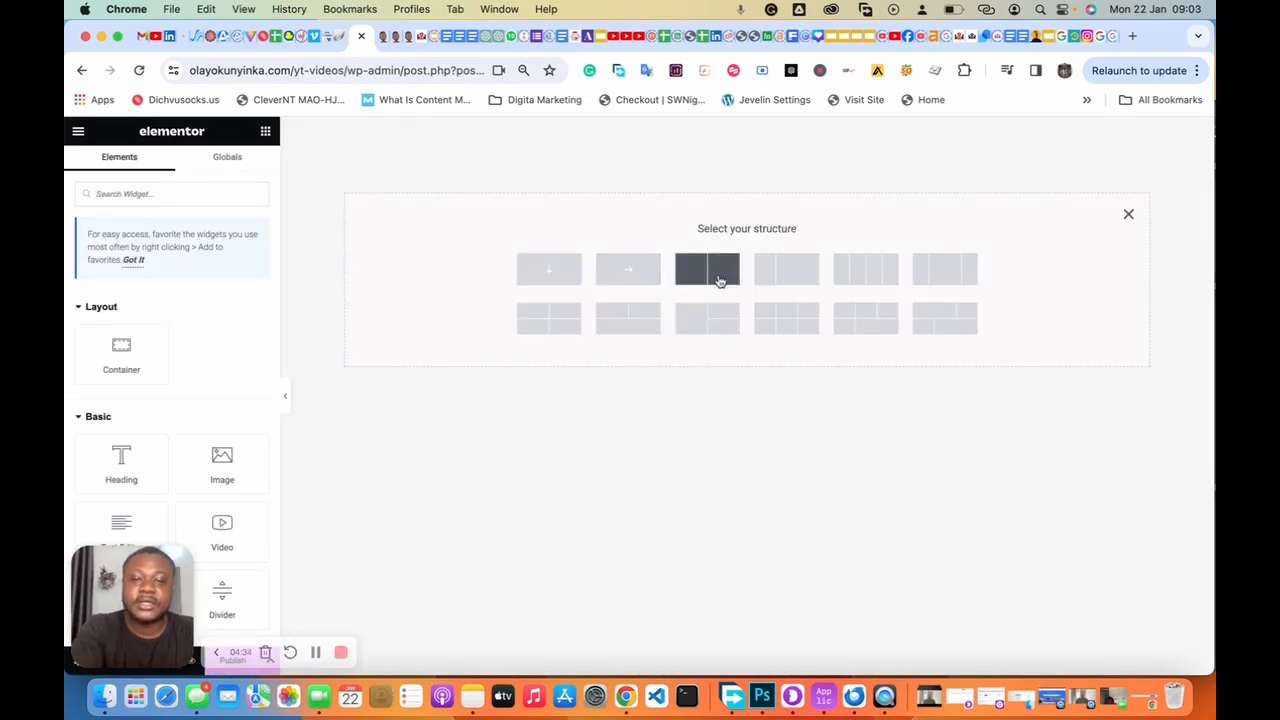
click(705, 280)
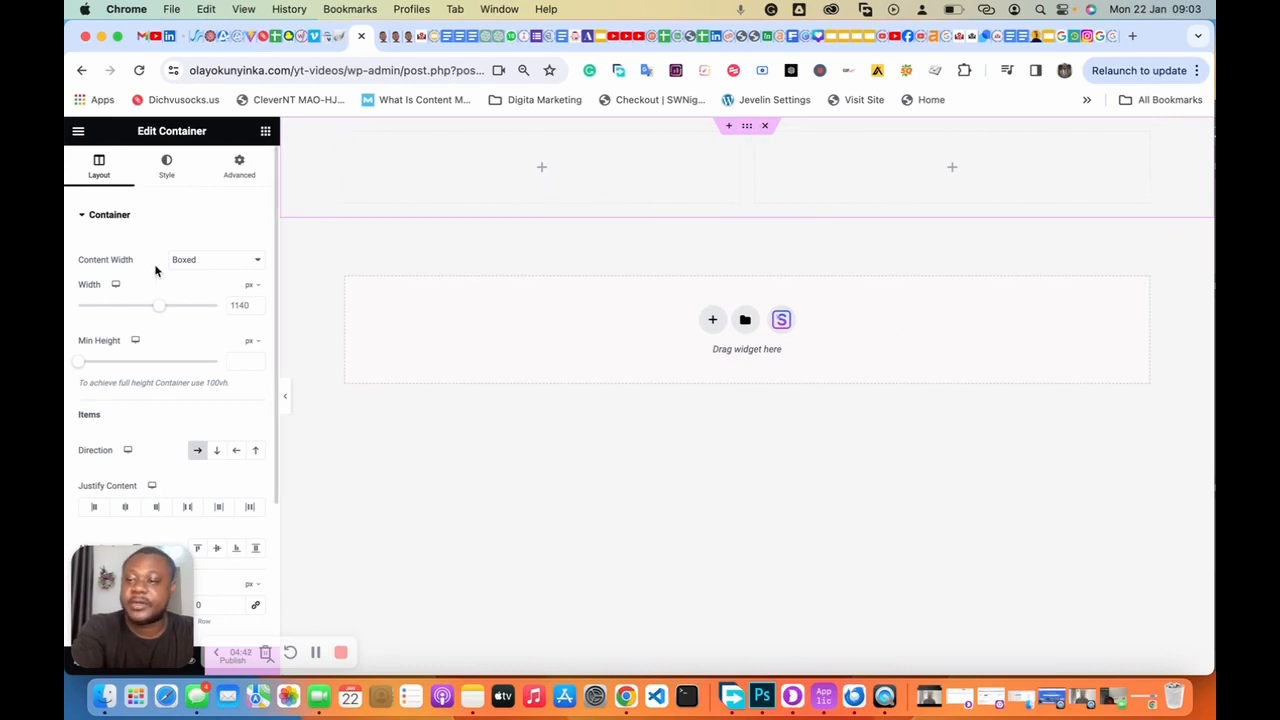
click(206, 264)
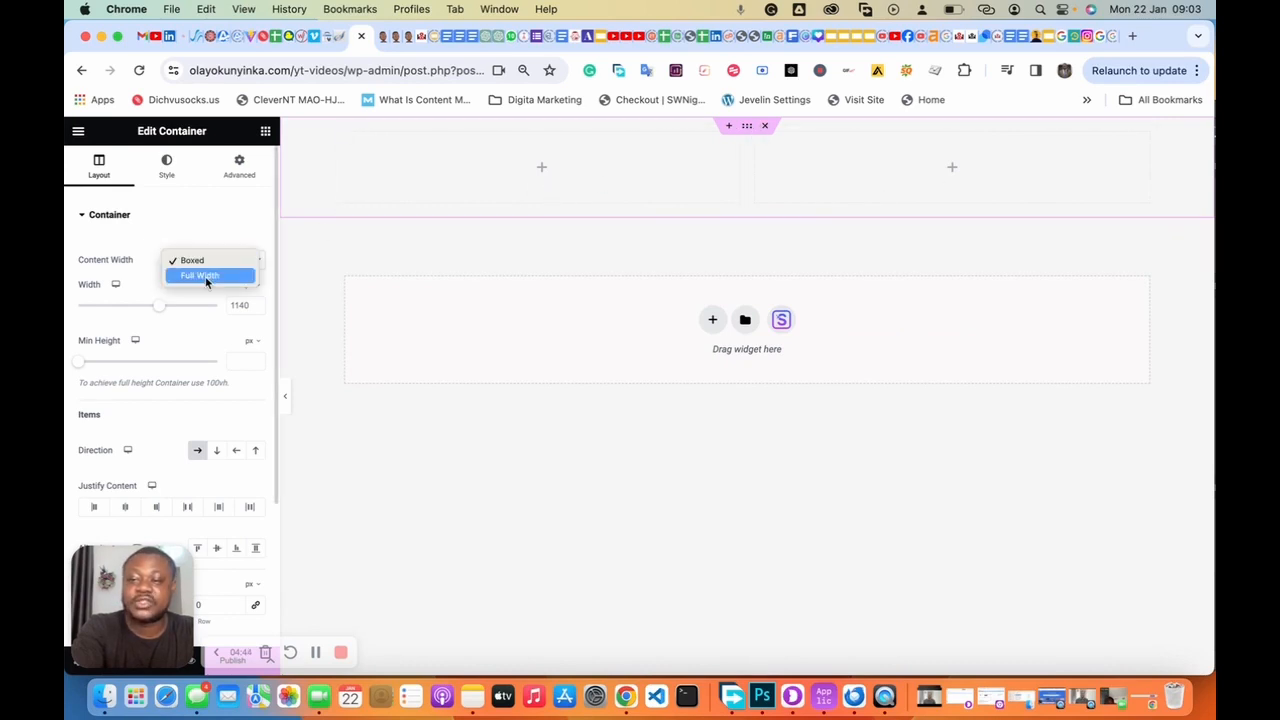
click(205, 276)
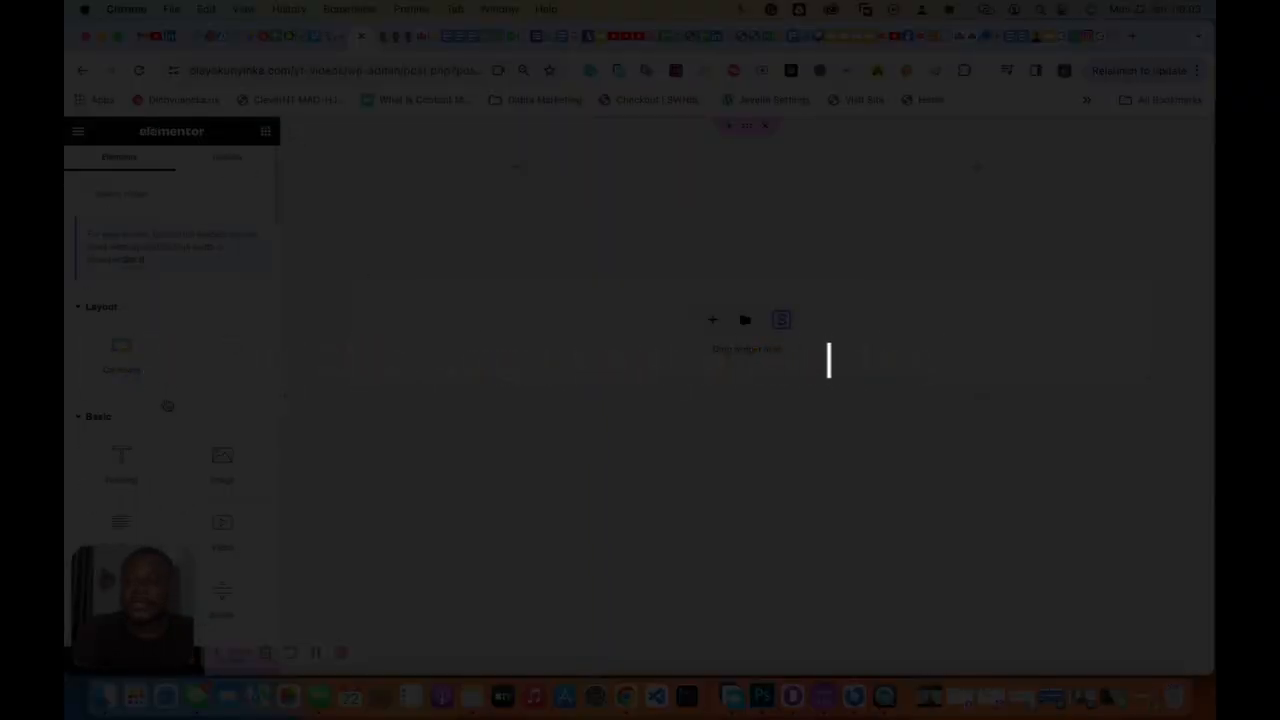
Step: Drag the Site Logo widget from the Header & Footer Builder widgets into the left column
scroll(166, 400, down, 16)
scroll(166, 399, up, 2)
scroll(166, 400, down, 15)
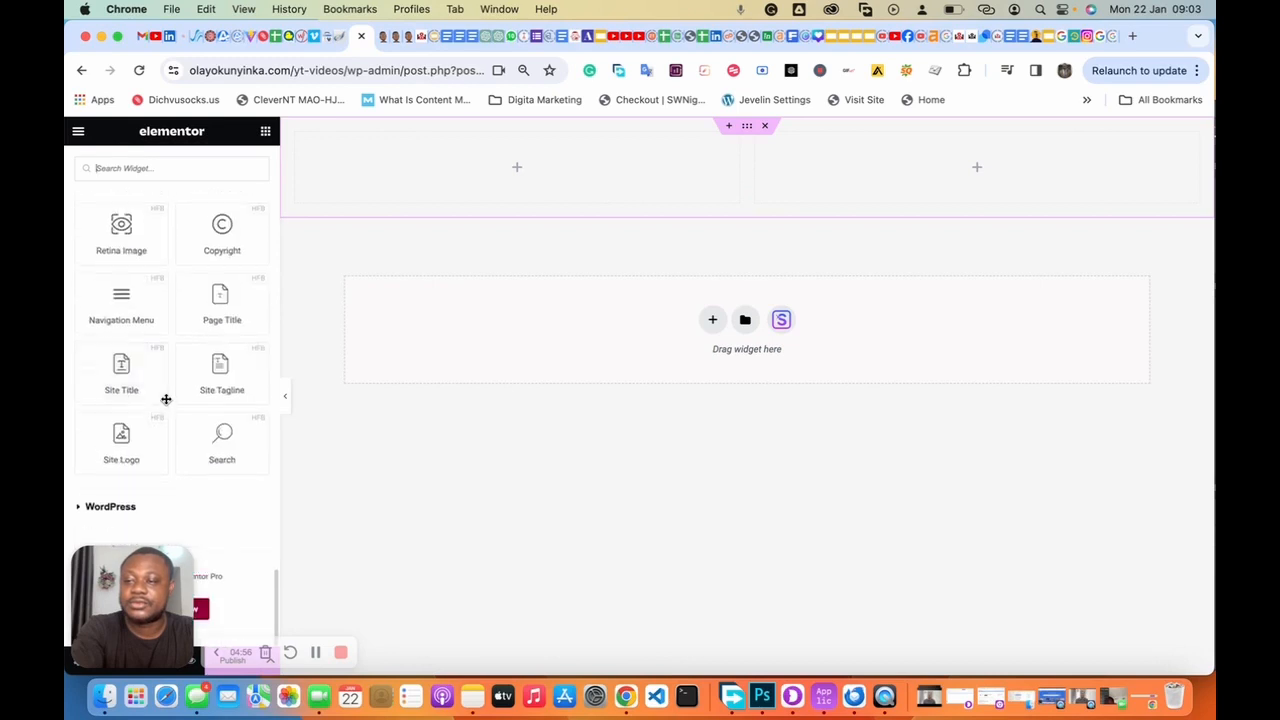
scroll(166, 402, up, 5)
scroll(166, 405, down, 2)
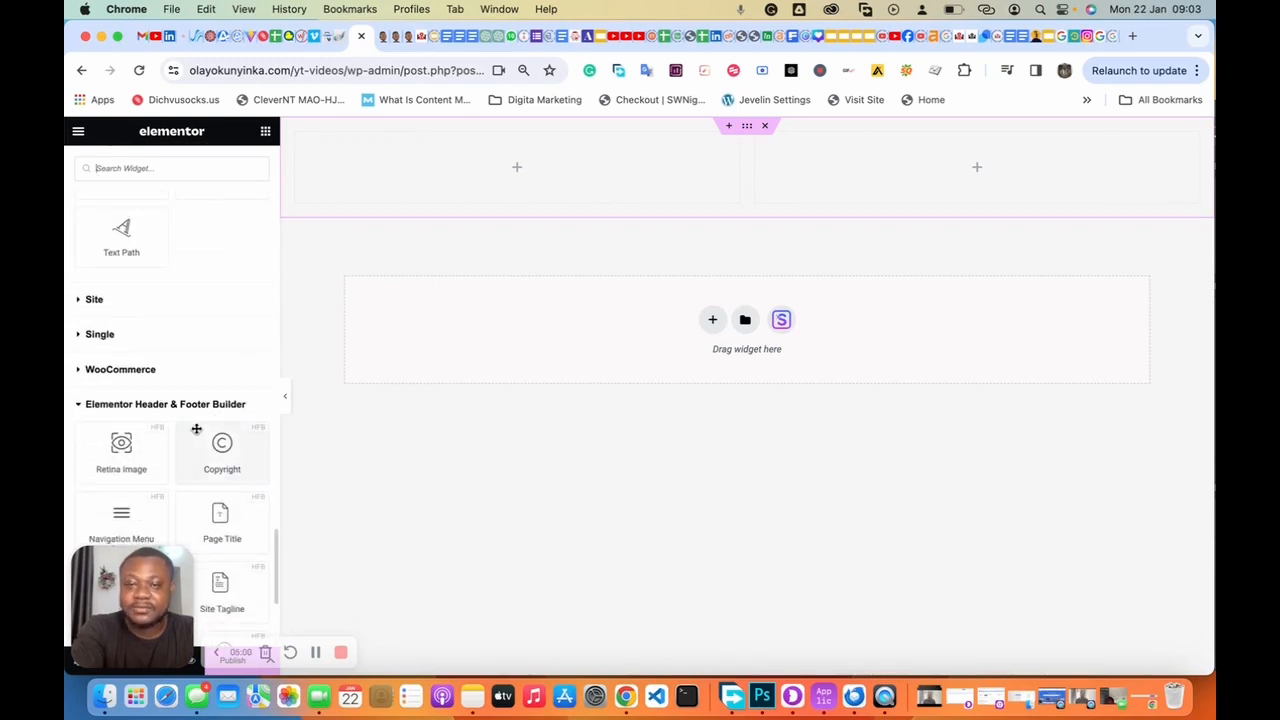
scroll(196, 429, down, 5)
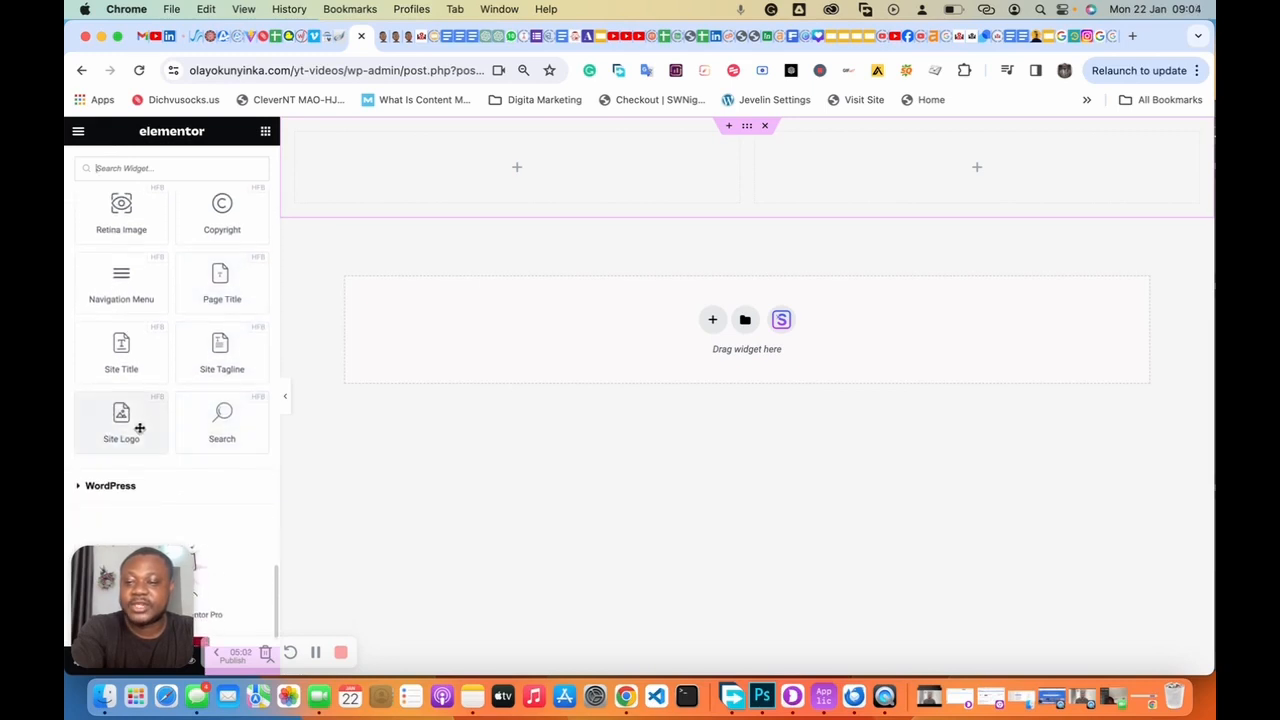
drag(121, 418, 524, 173)
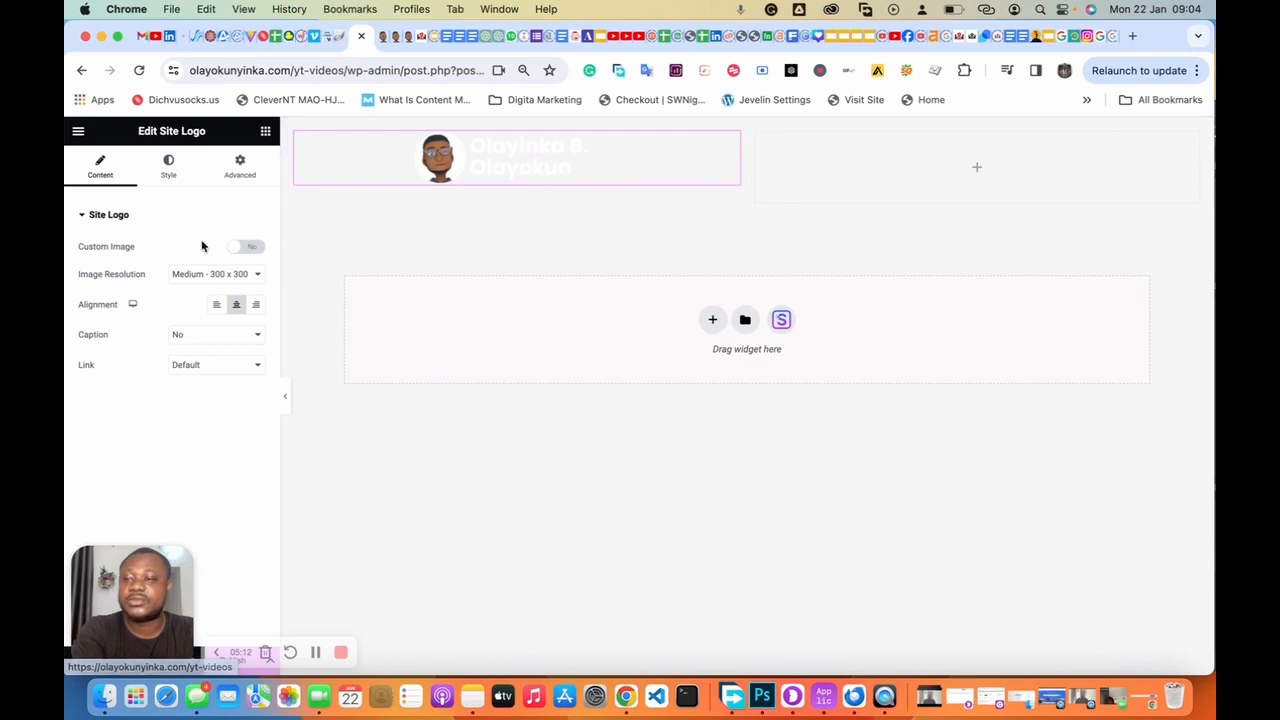
Step: Choose a new site logo image in Site Settings under Site Identity
click(79, 135)
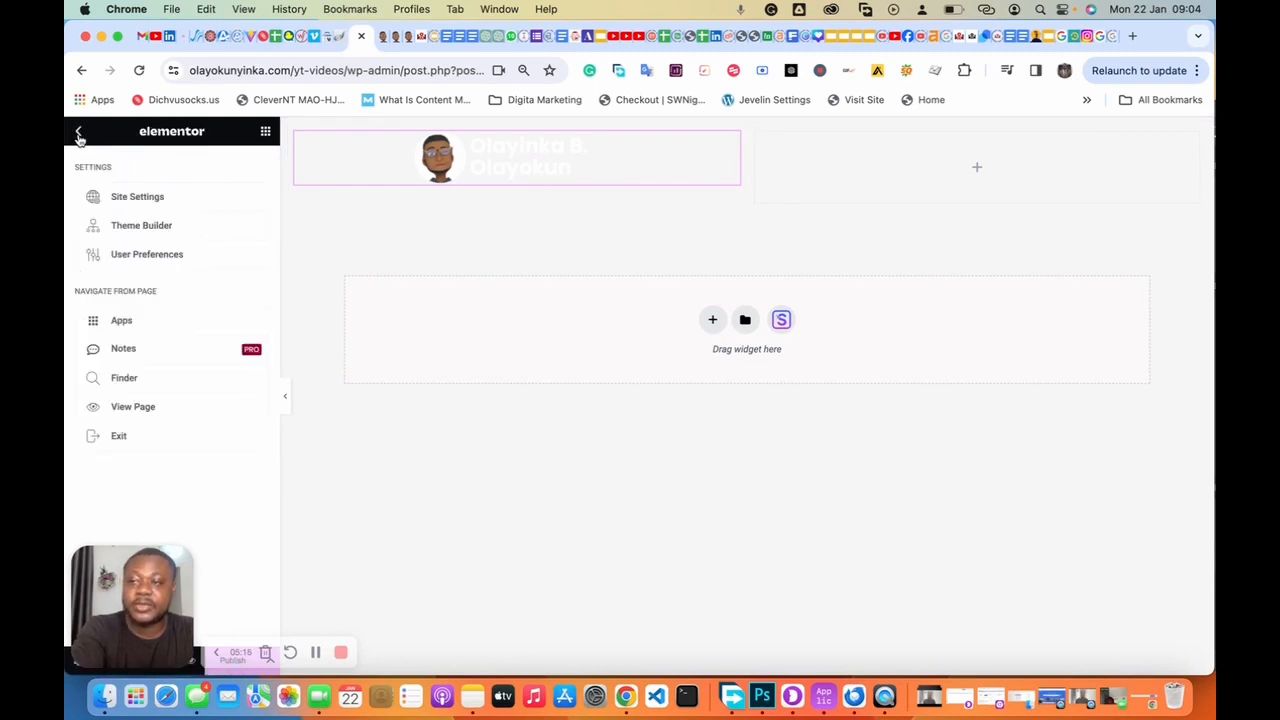
click(133, 200)
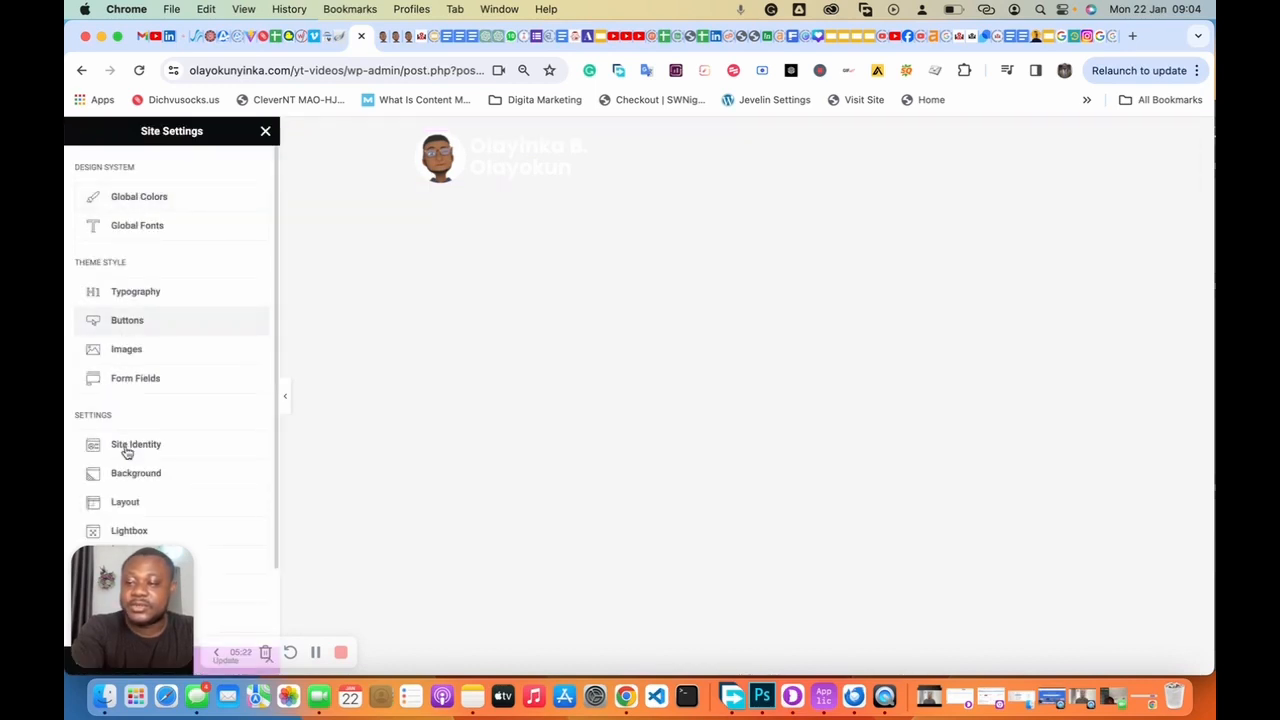
click(126, 446)
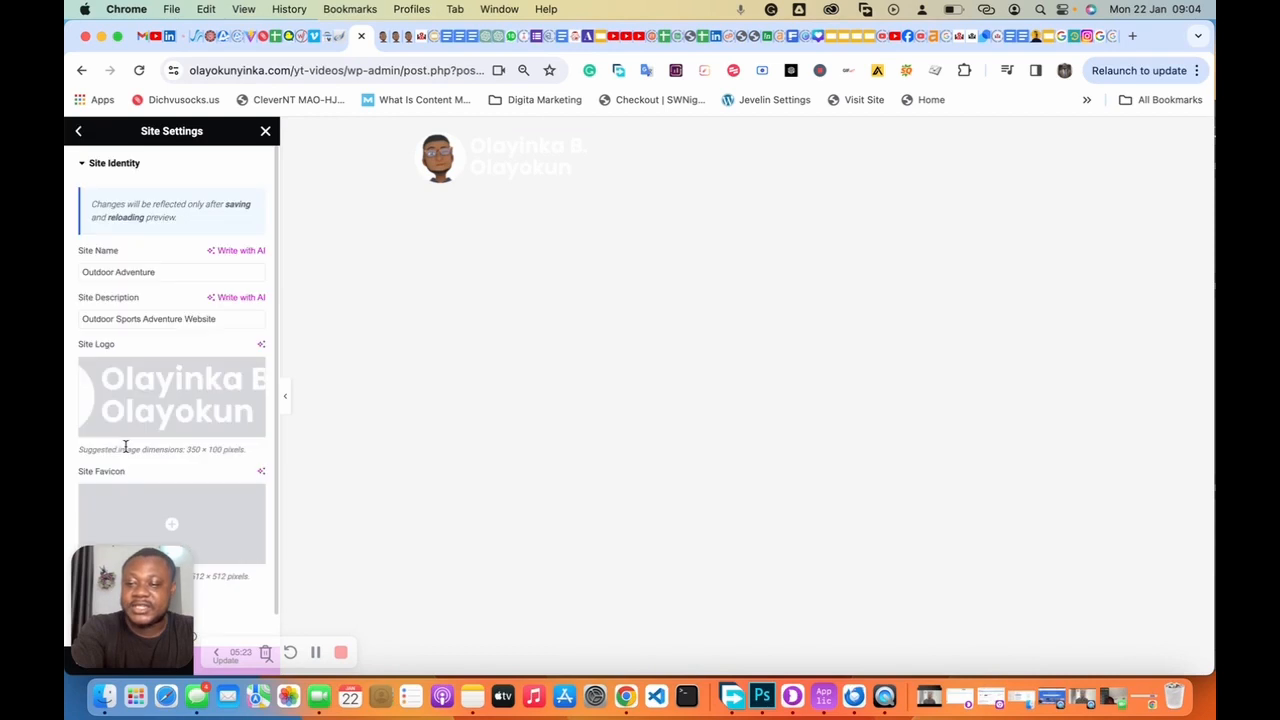
click(170, 398)
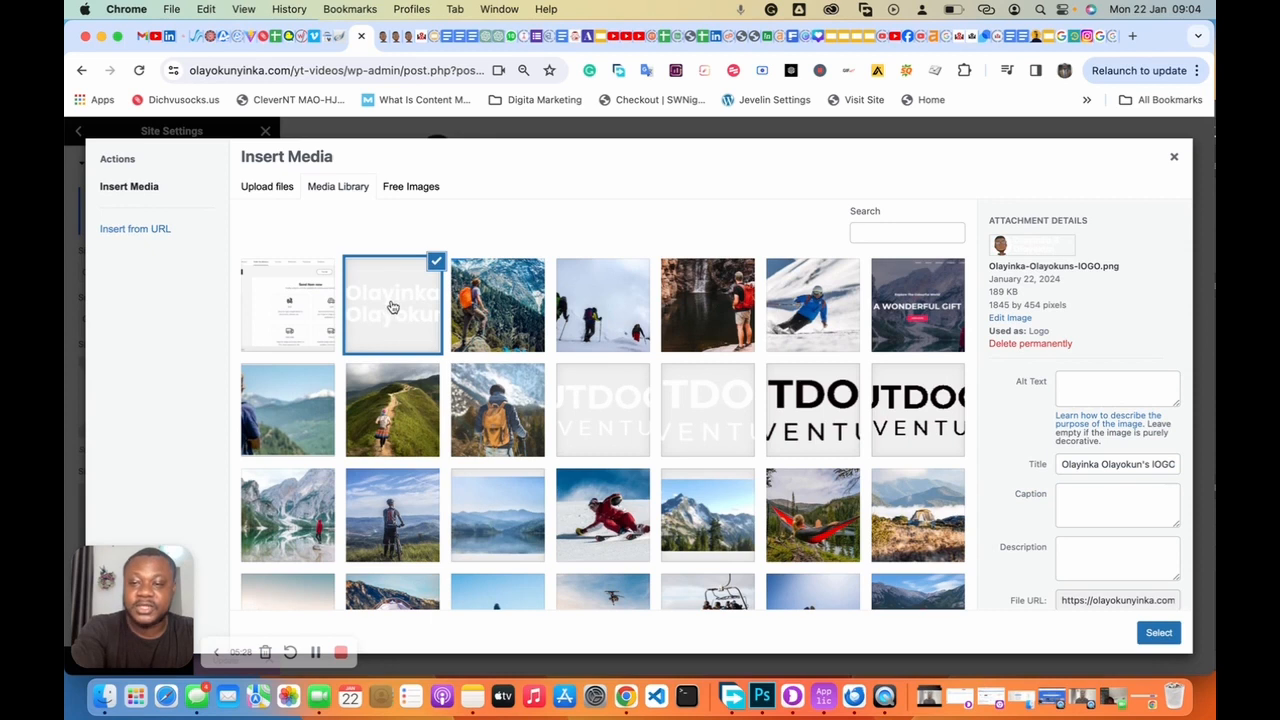
click(1156, 637)
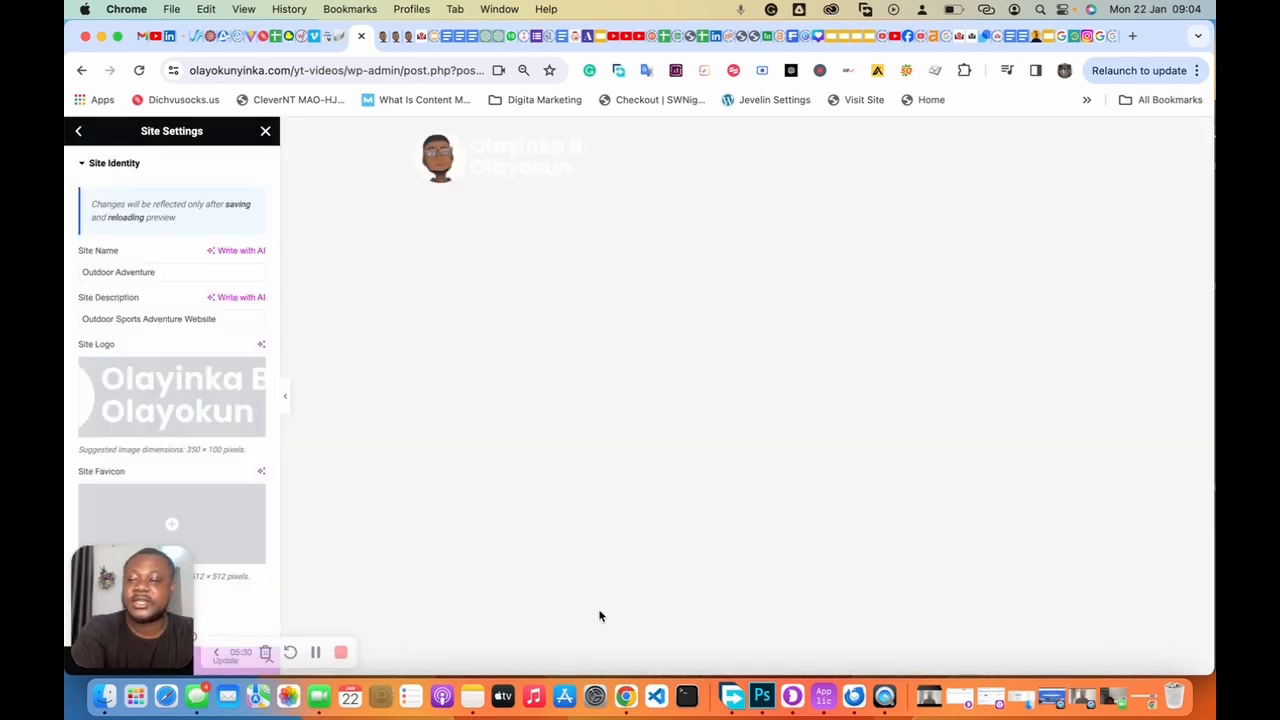
scroll(211, 512, down, 1)
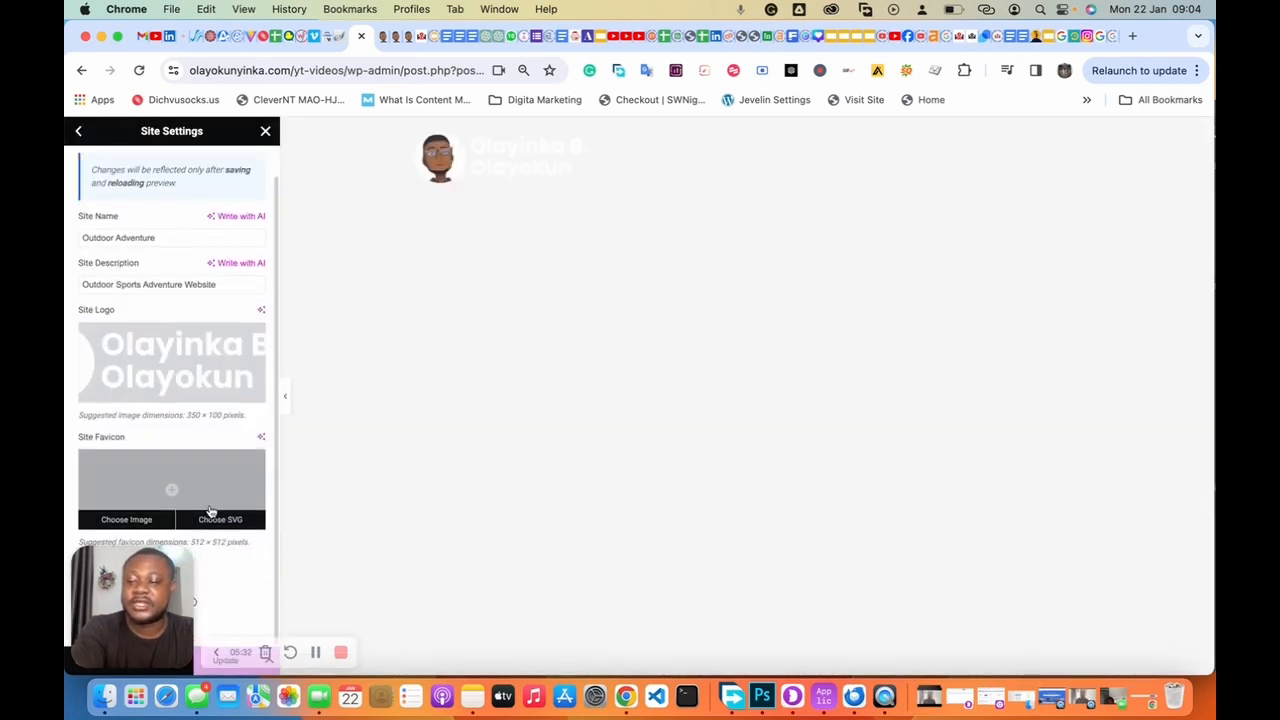
click(216, 652)
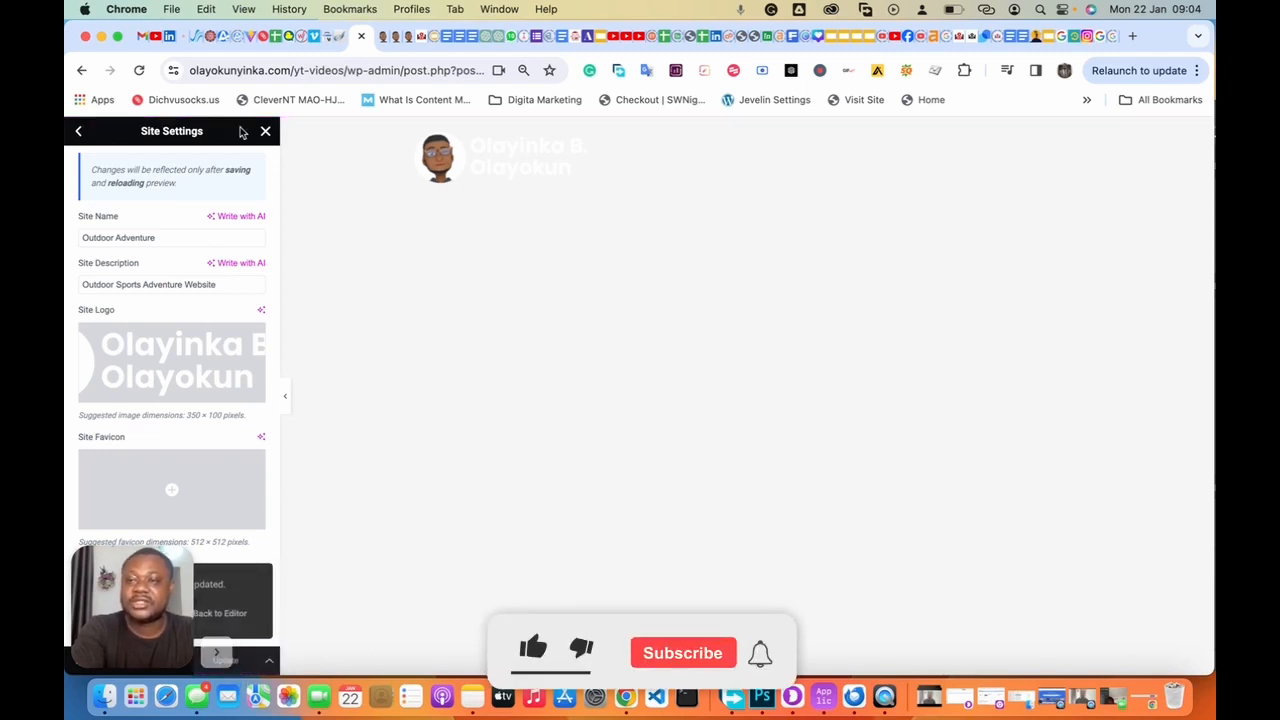
Step: Back in the editor, align the Site Logo widget to the left of its column
click(265, 131)
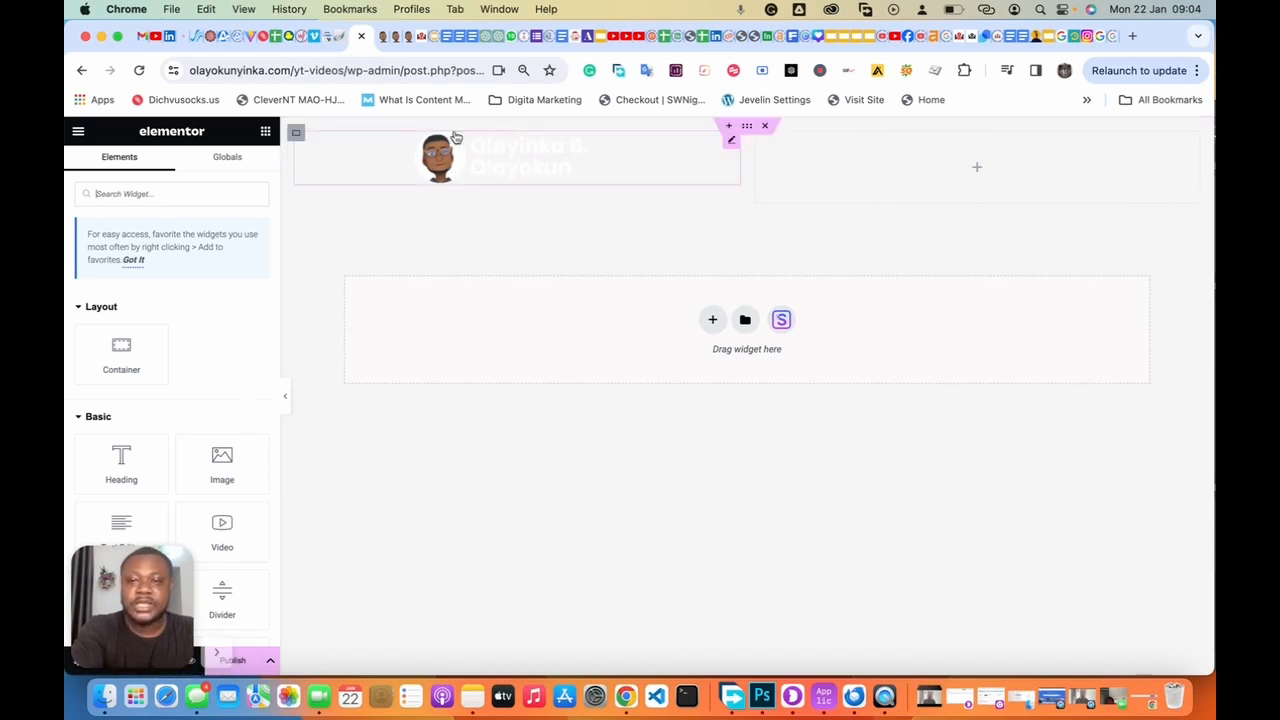
click(730, 145)
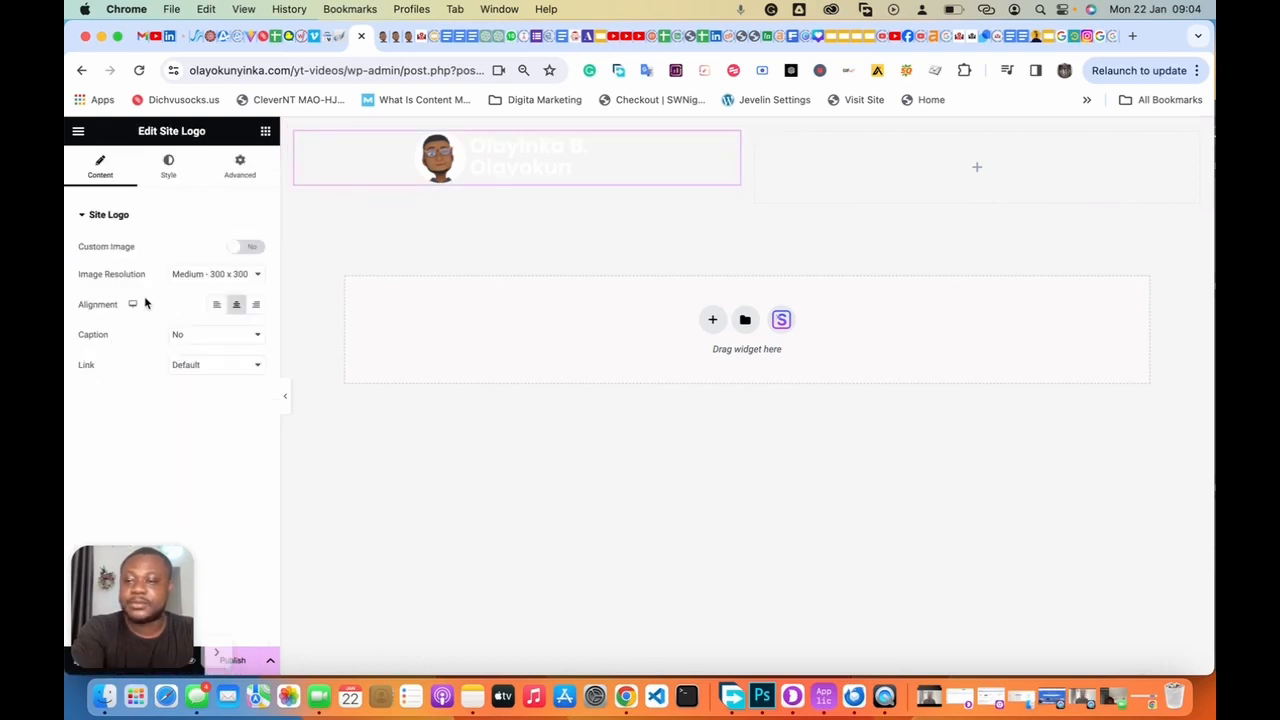
click(215, 306)
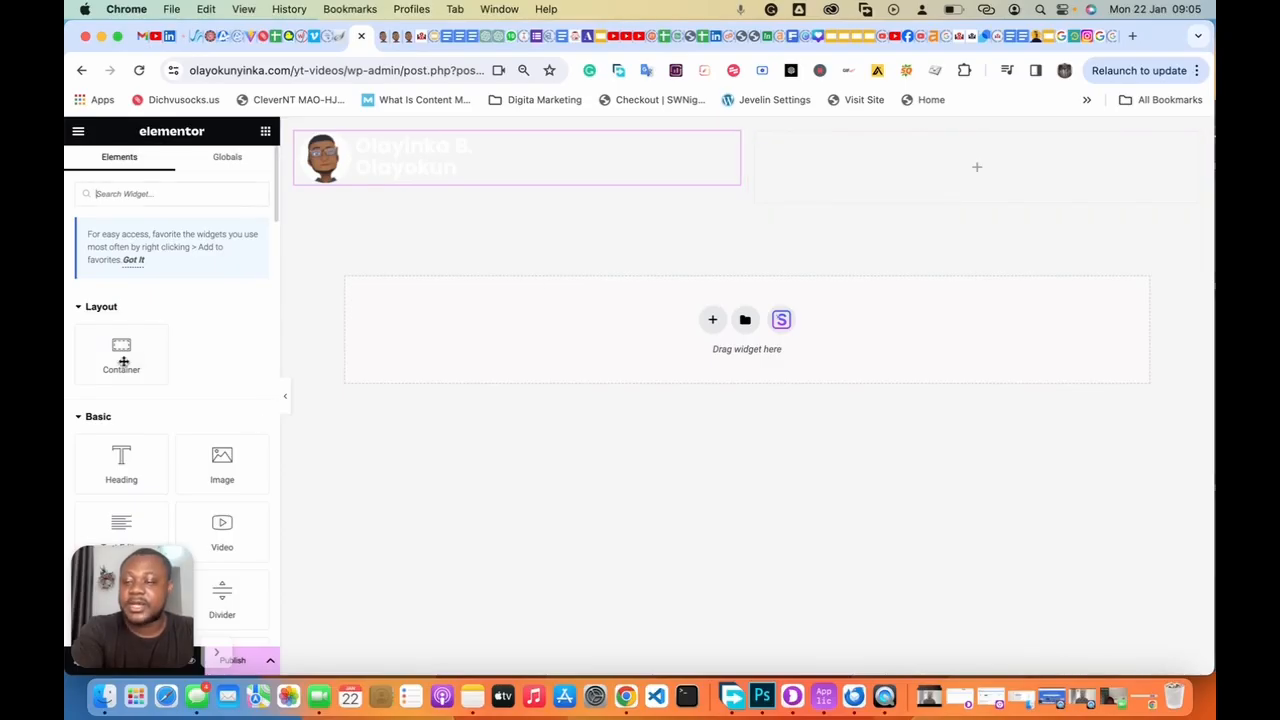
Step: Search the widgets for 'button' and drag a Button widget into the header's right column
click(153, 195)
text(bu)
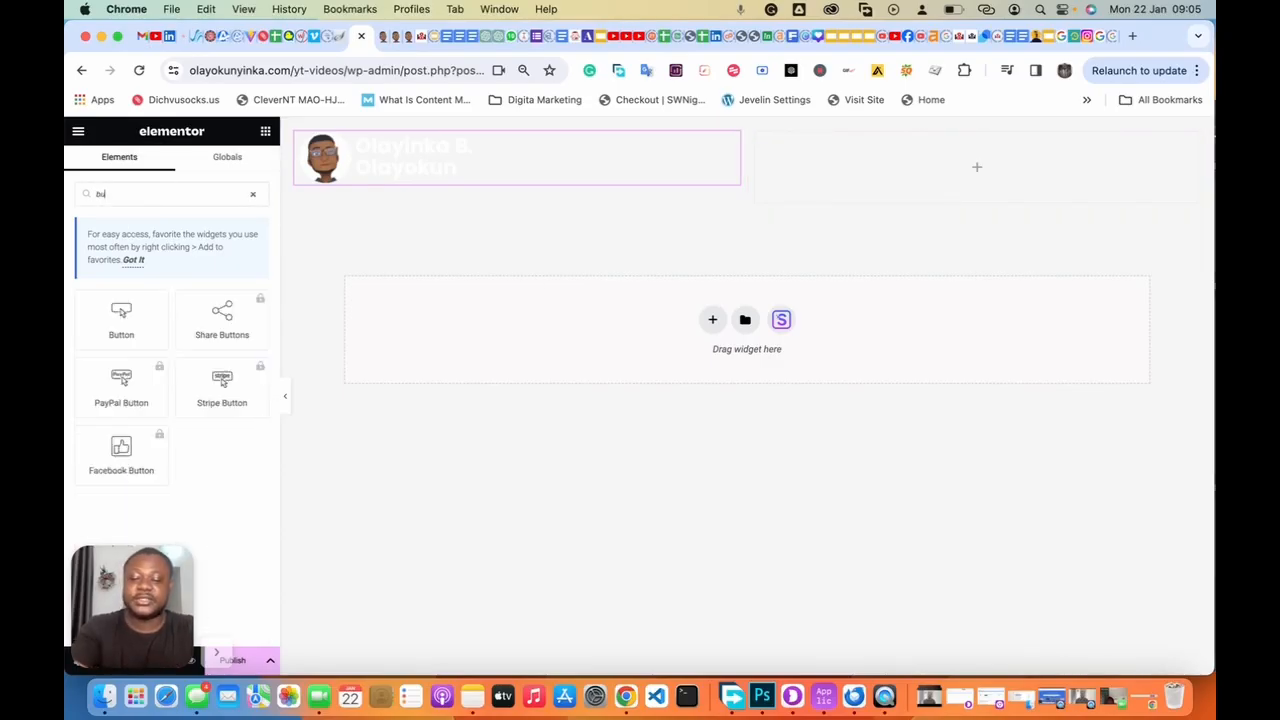
text(tton)
drag(114, 326, 889, 164)
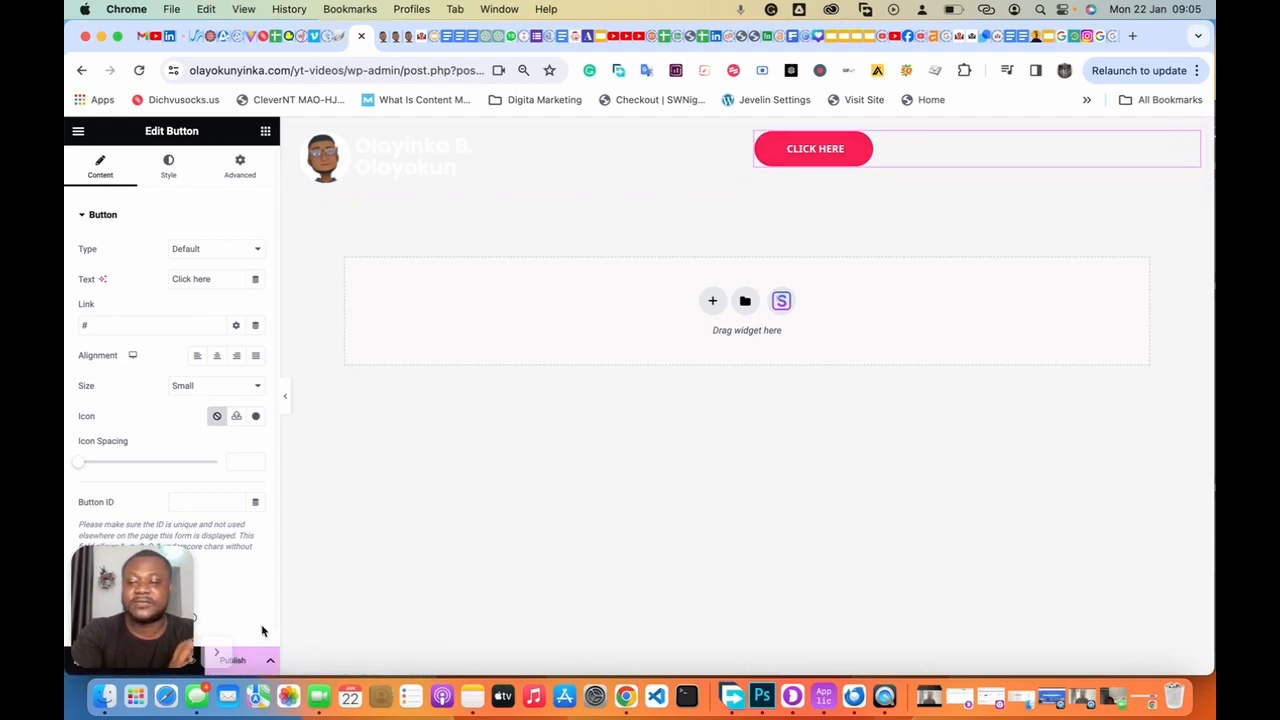
click(217, 659)
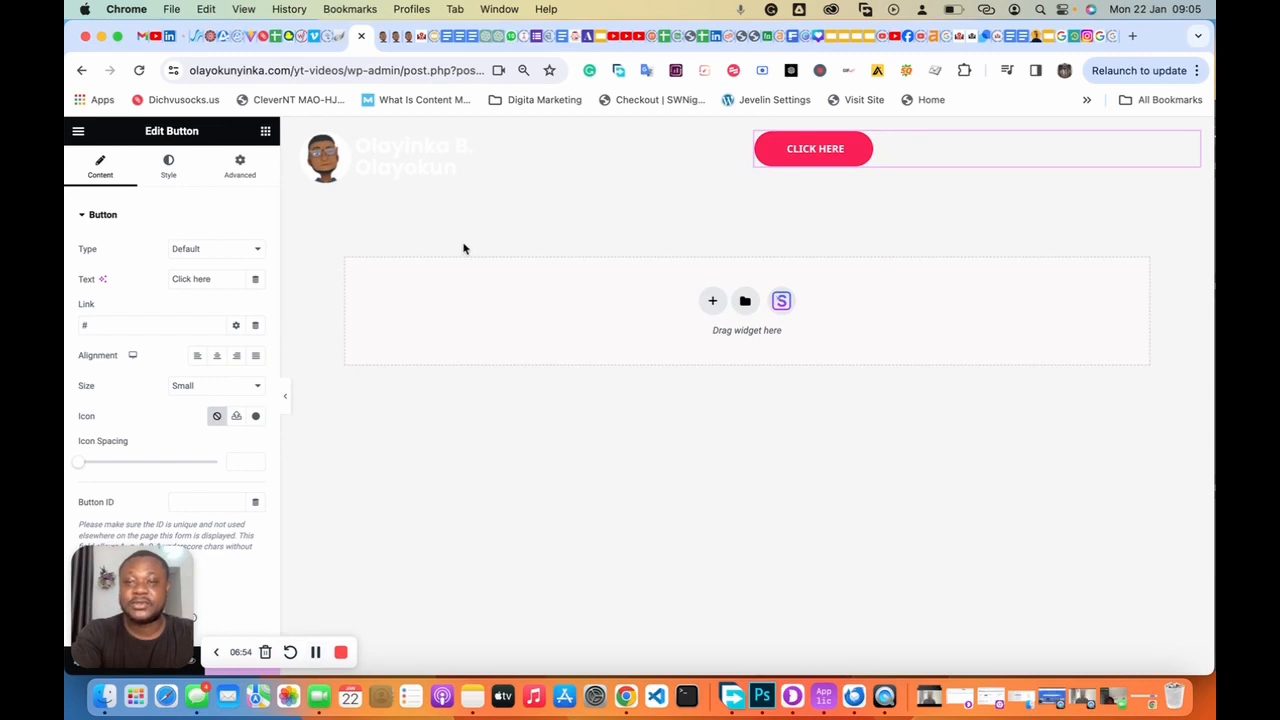
click(737, 141)
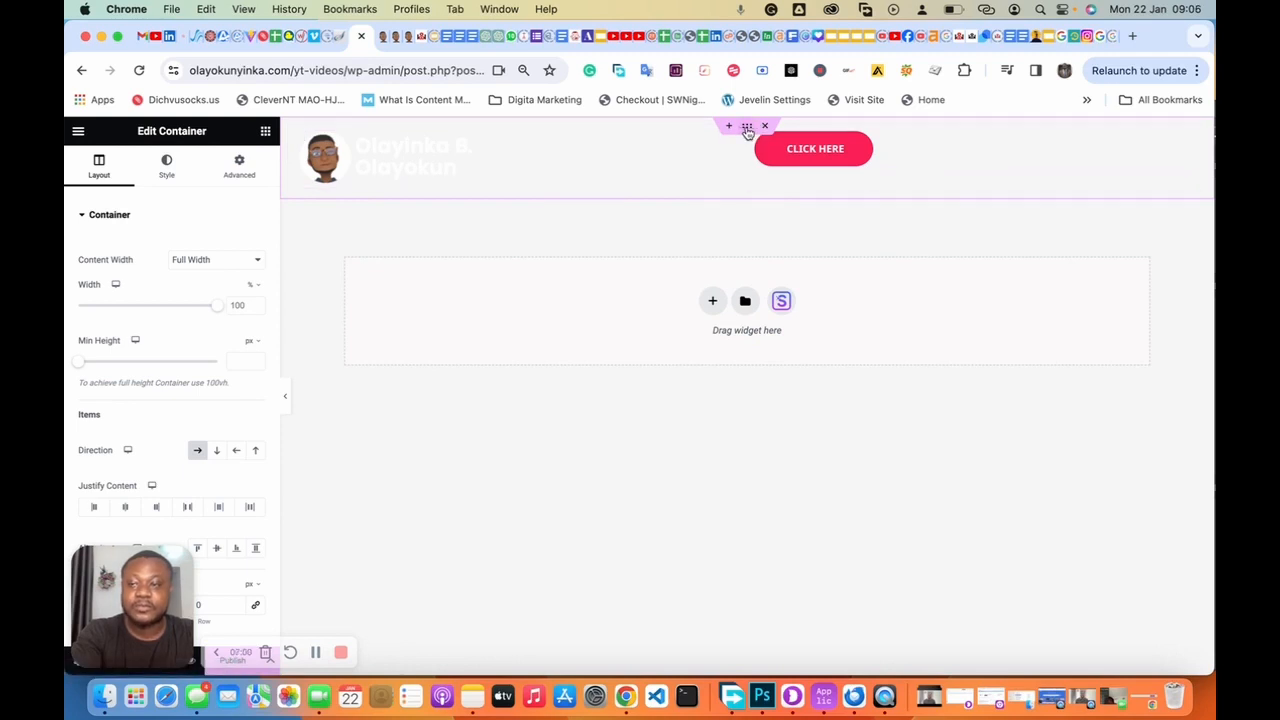
Step: Give the header container a Classic background with colour #000000 (black)
click(166, 168)
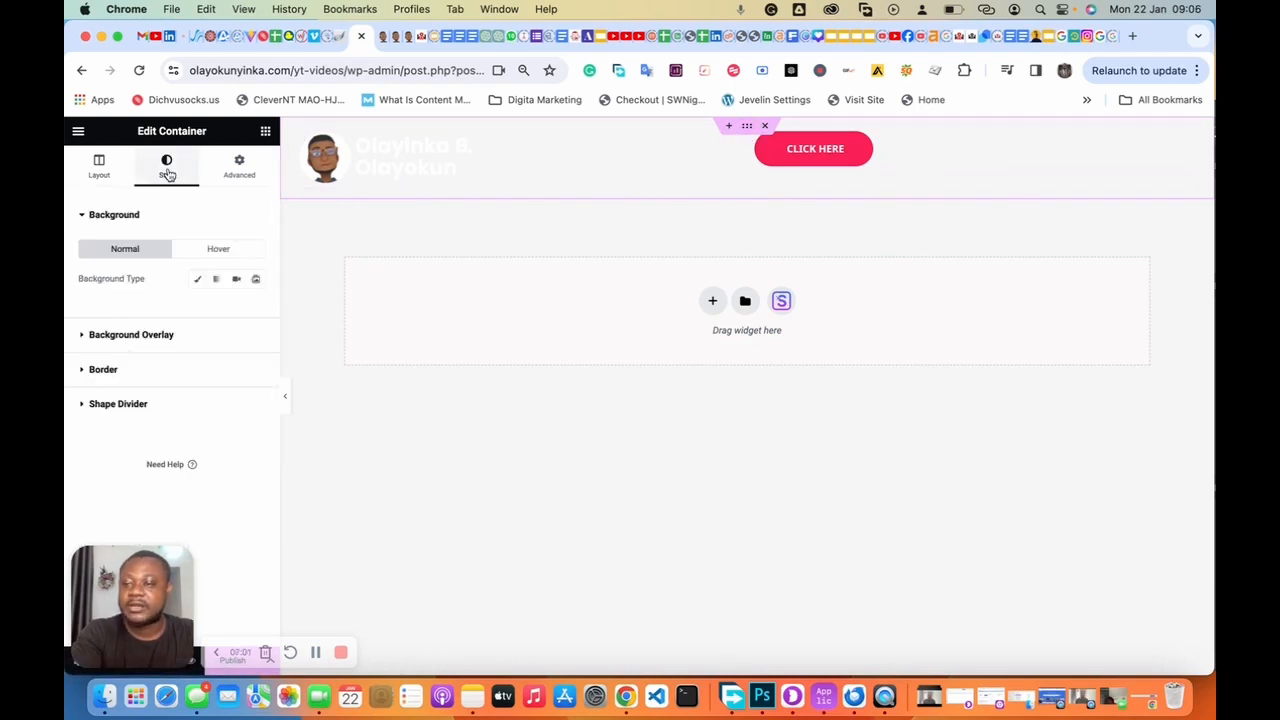
click(198, 281)
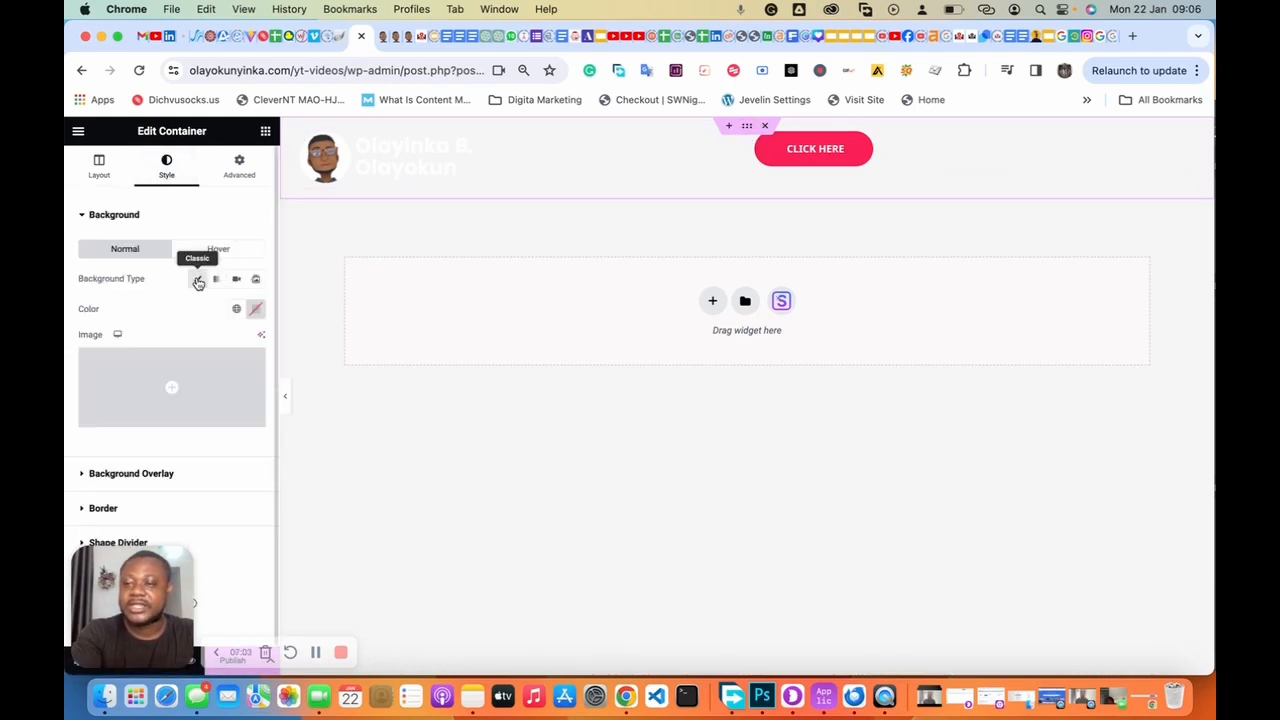
click(255, 308)
drag(223, 409, 140, 491)
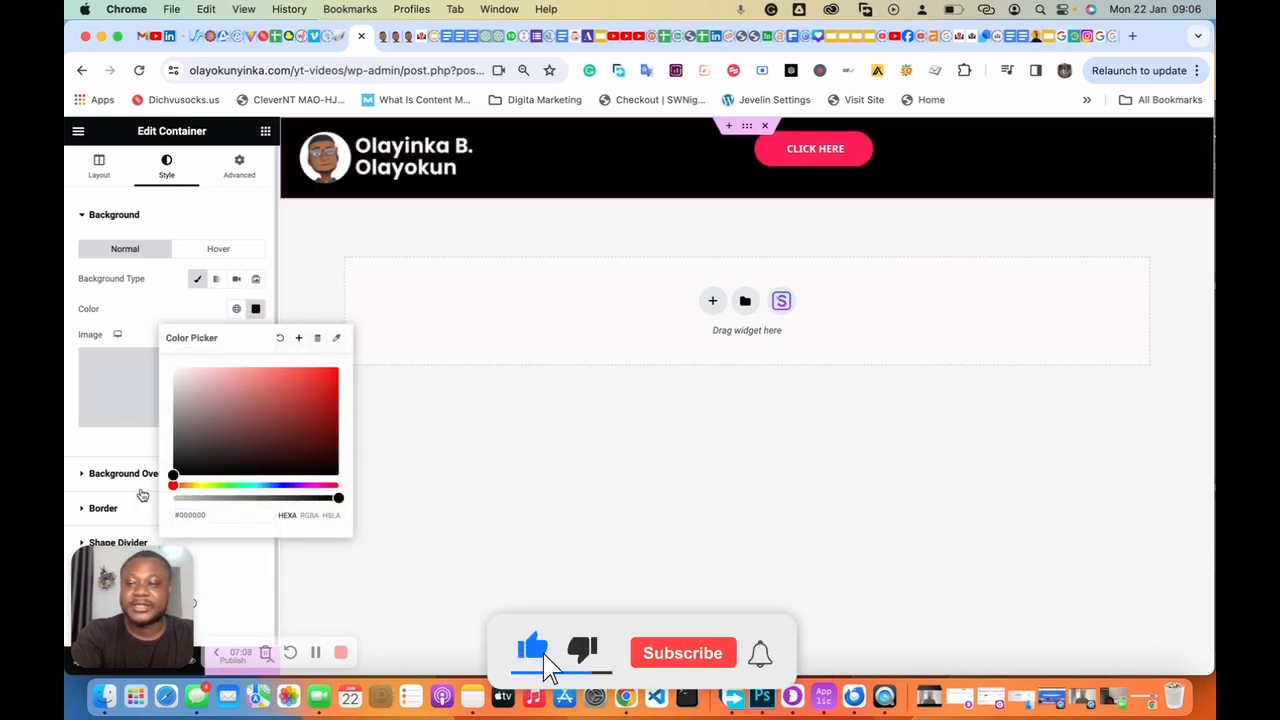
click(148, 315)
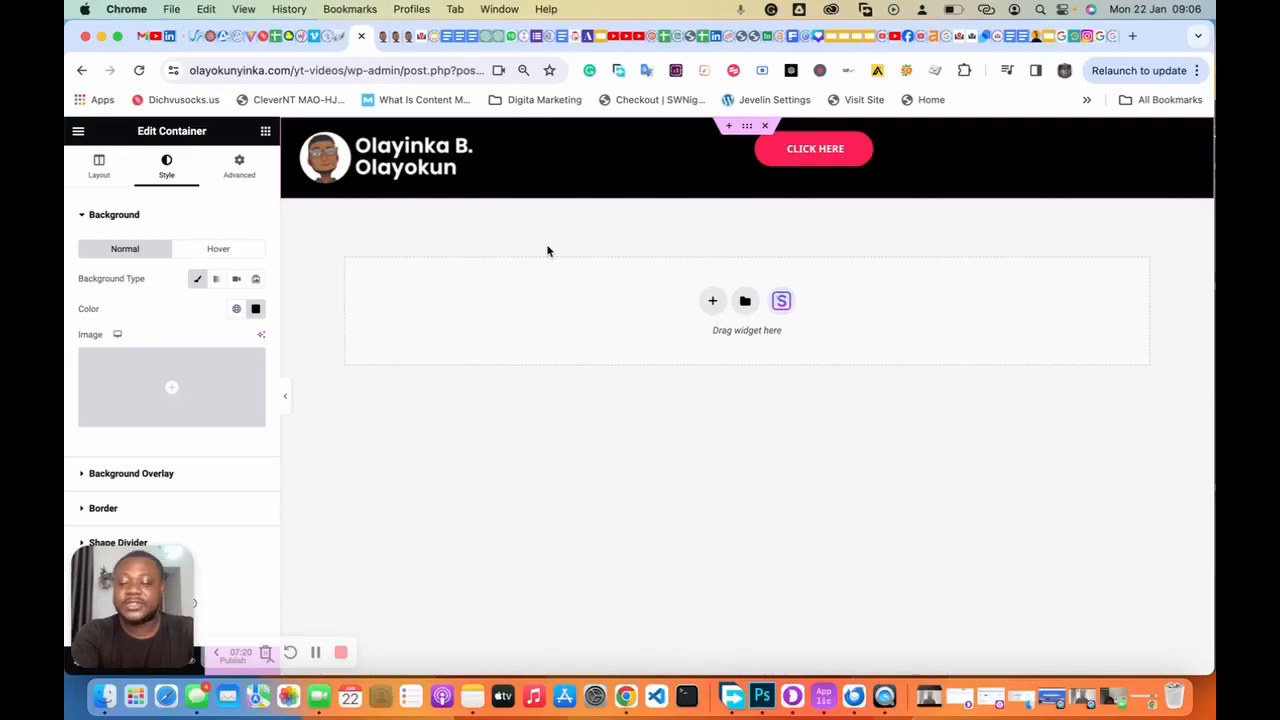
Step: Search Elementor Finder for 'menu' and open the Menus page in a new tab
key(super+e)
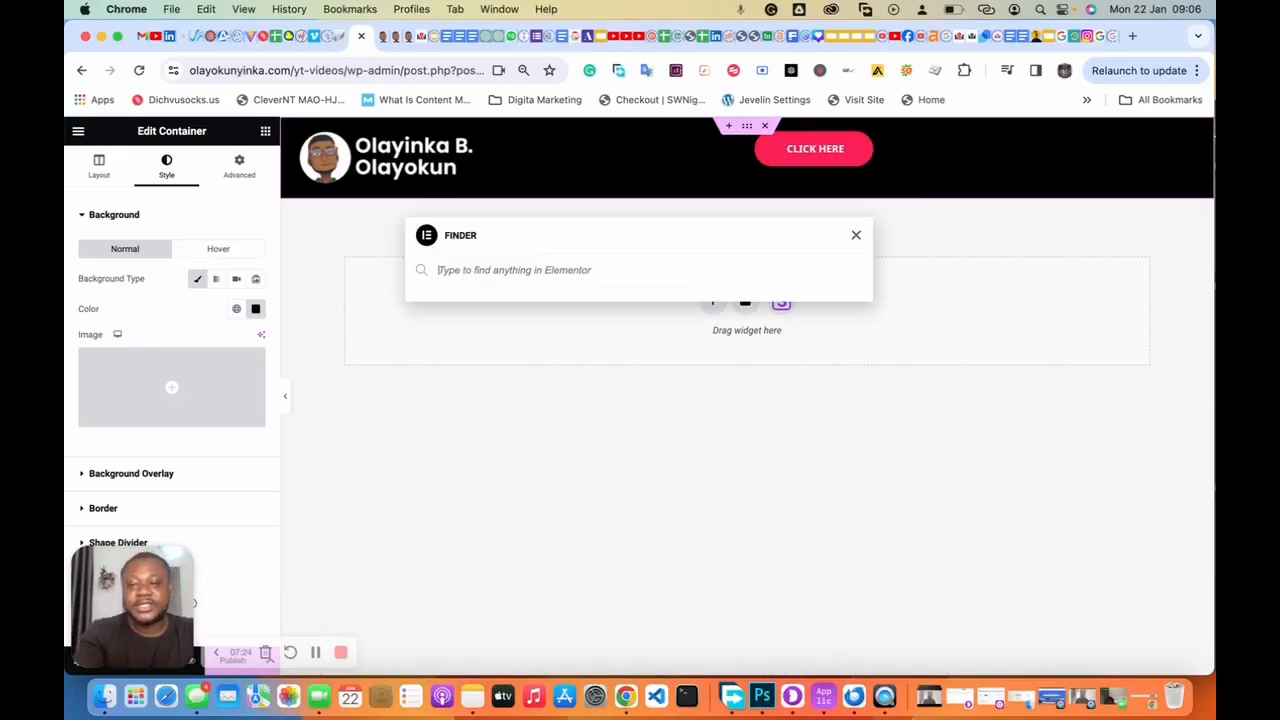
key(Escape)
key(super+e)
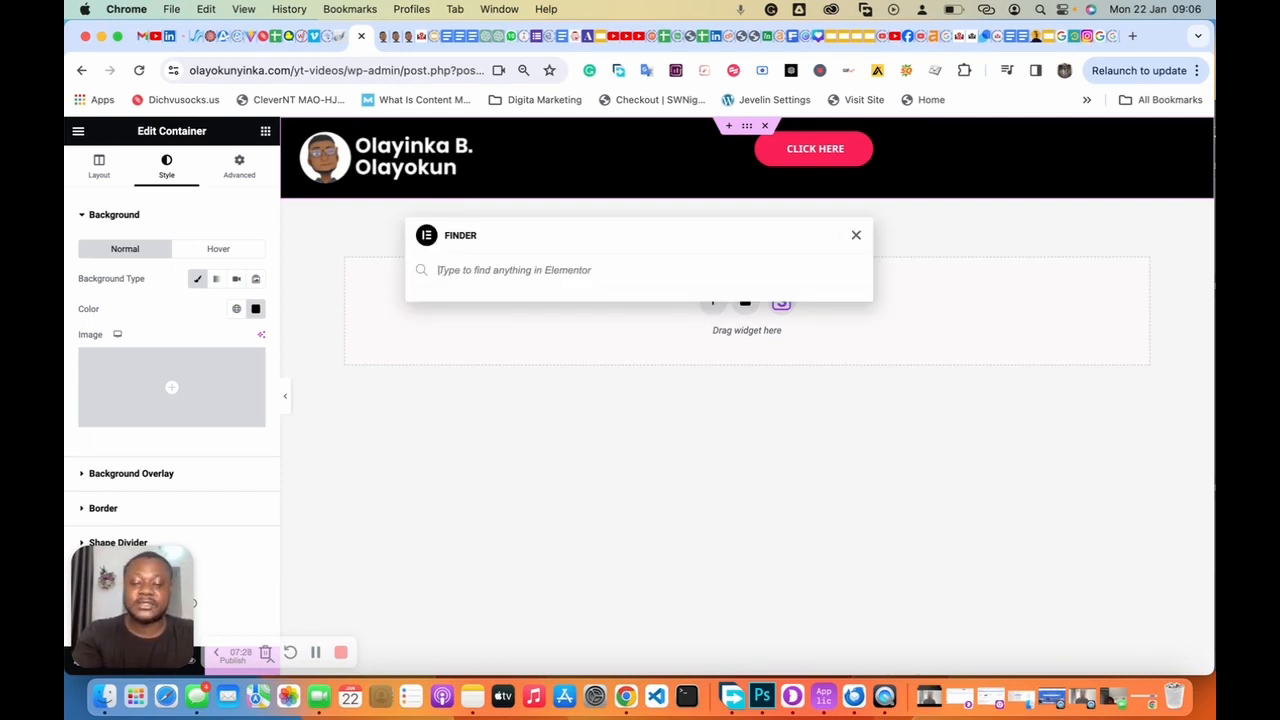
text(menu)
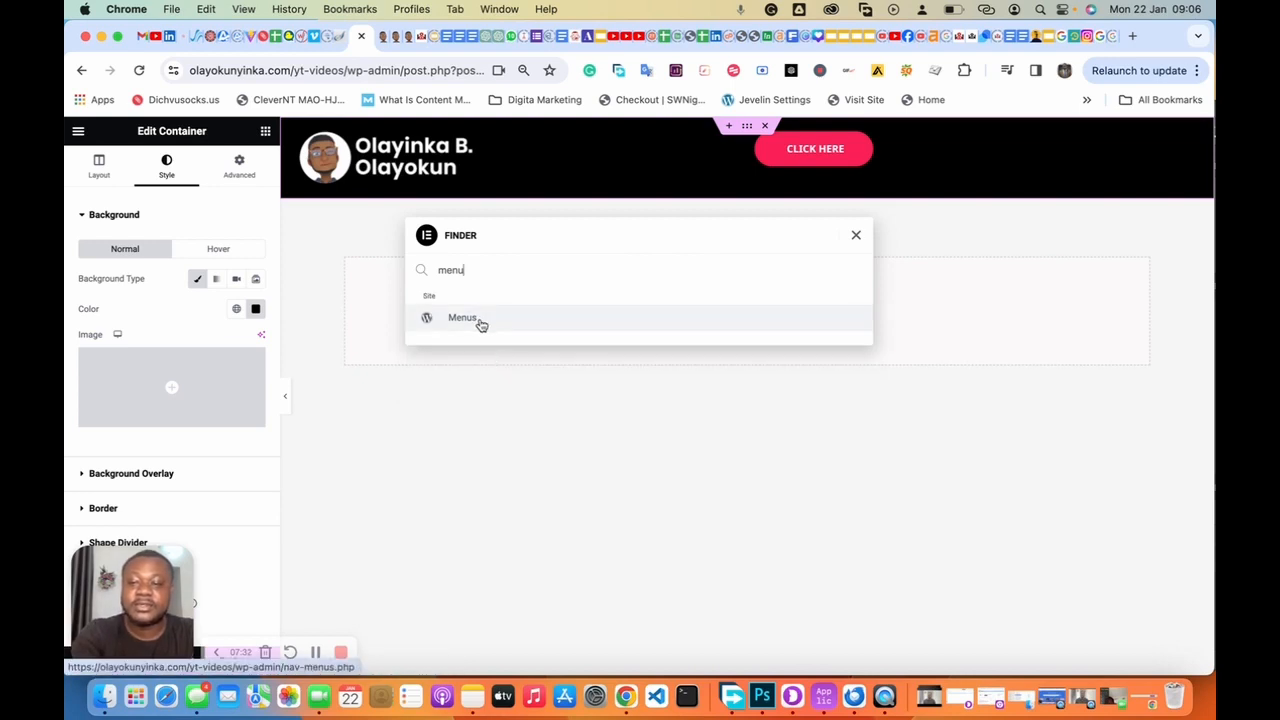
right_click(485, 325)
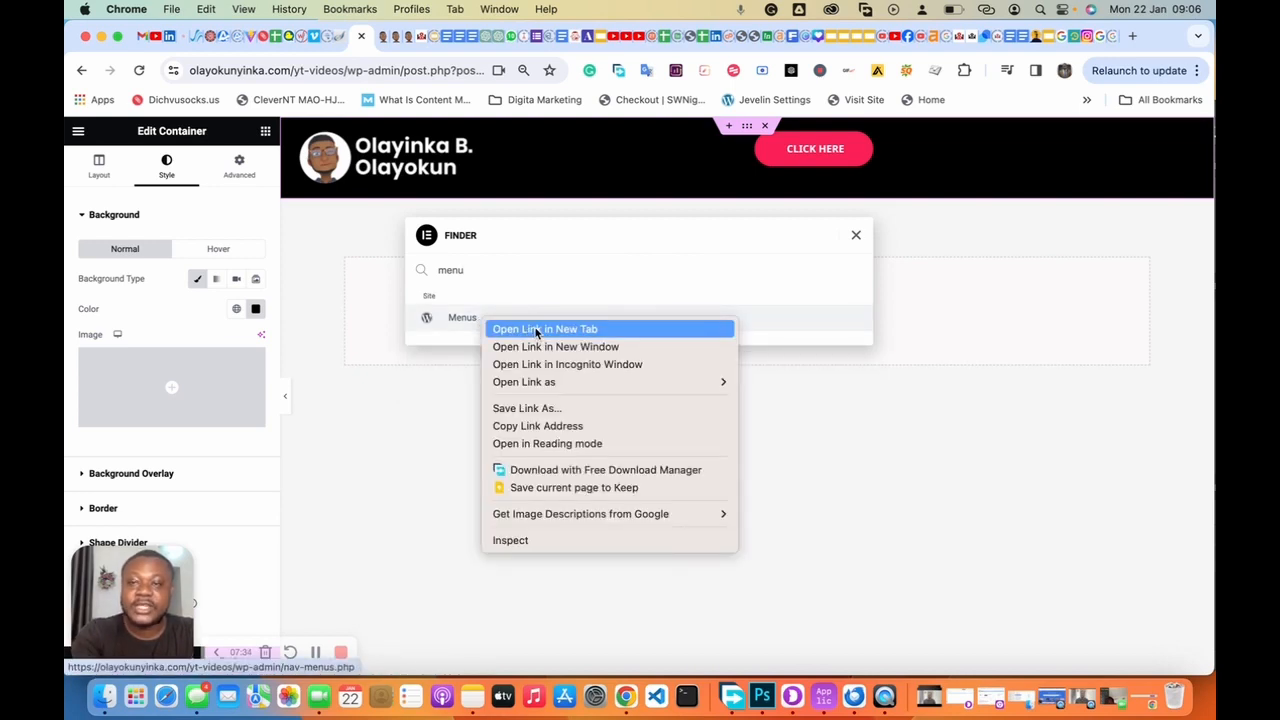
click(537, 331)
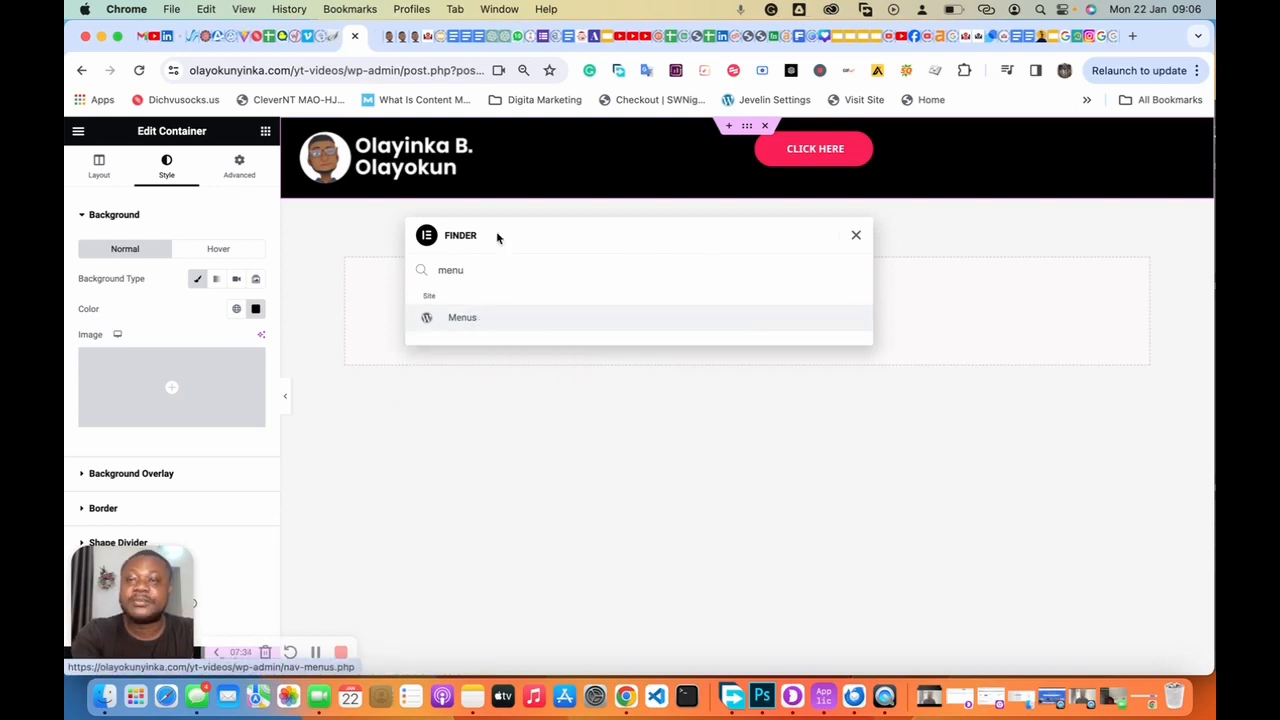
click(376, 40)
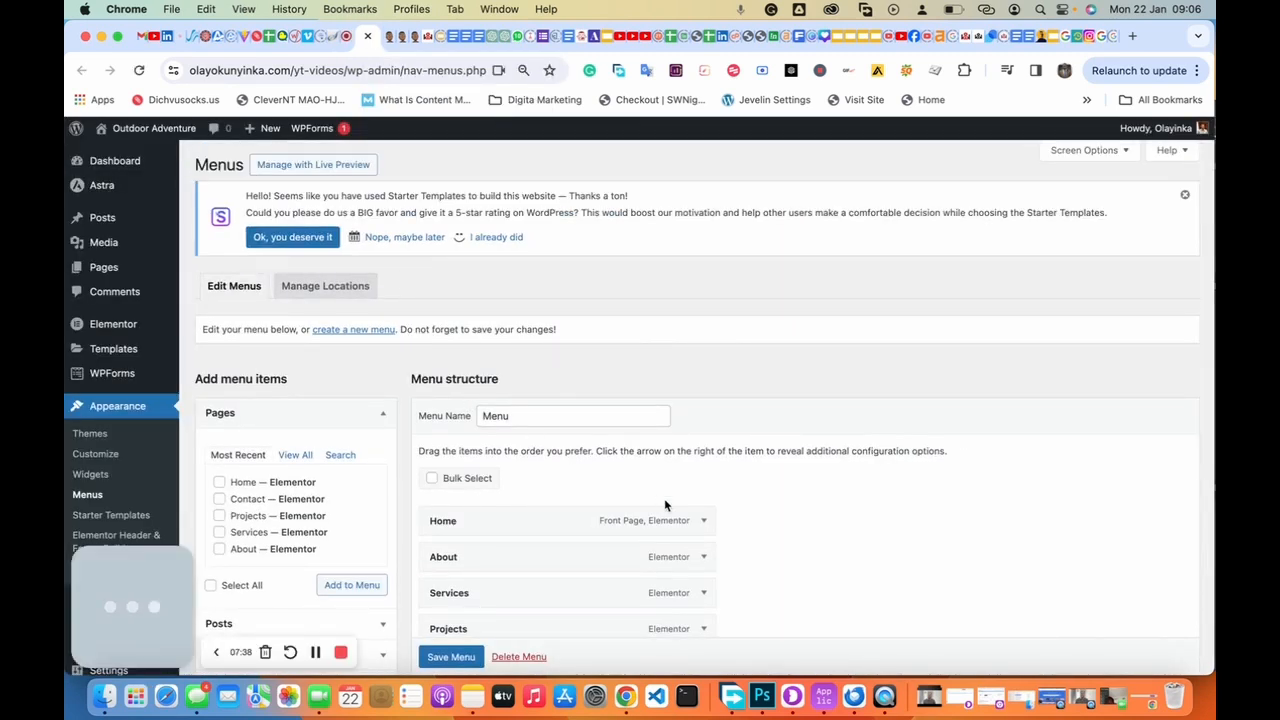
Step: Save the Home, About, Services, Projects, Contact menu and go back to the header editor
scroll(664, 498, down, 5)
scroll(664, 498, up, 3)
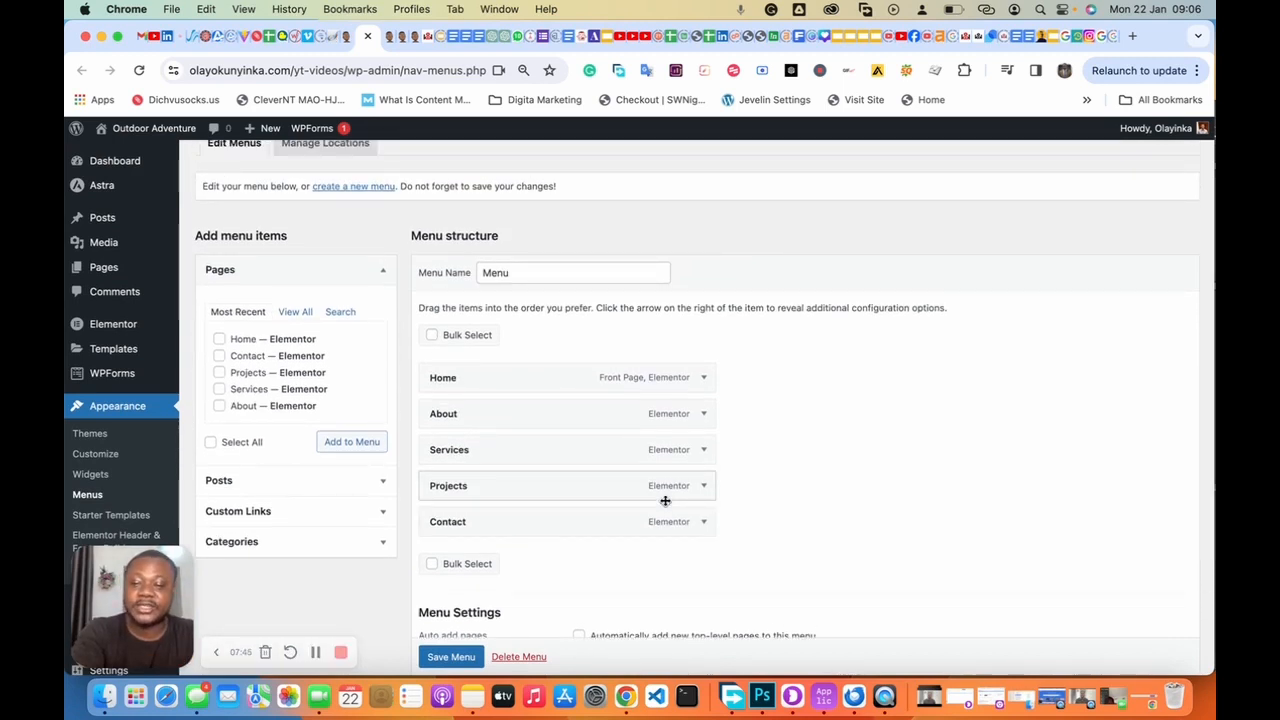
scroll(591, 508, down, 3)
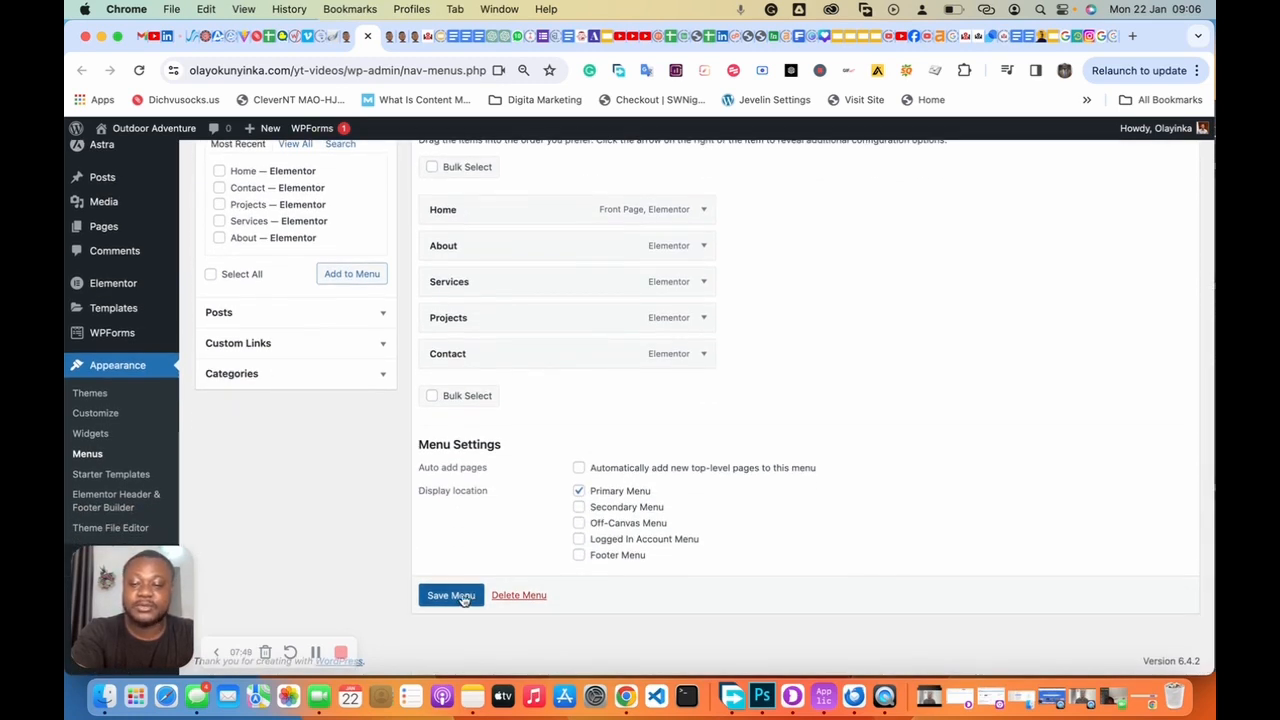
click(455, 597)
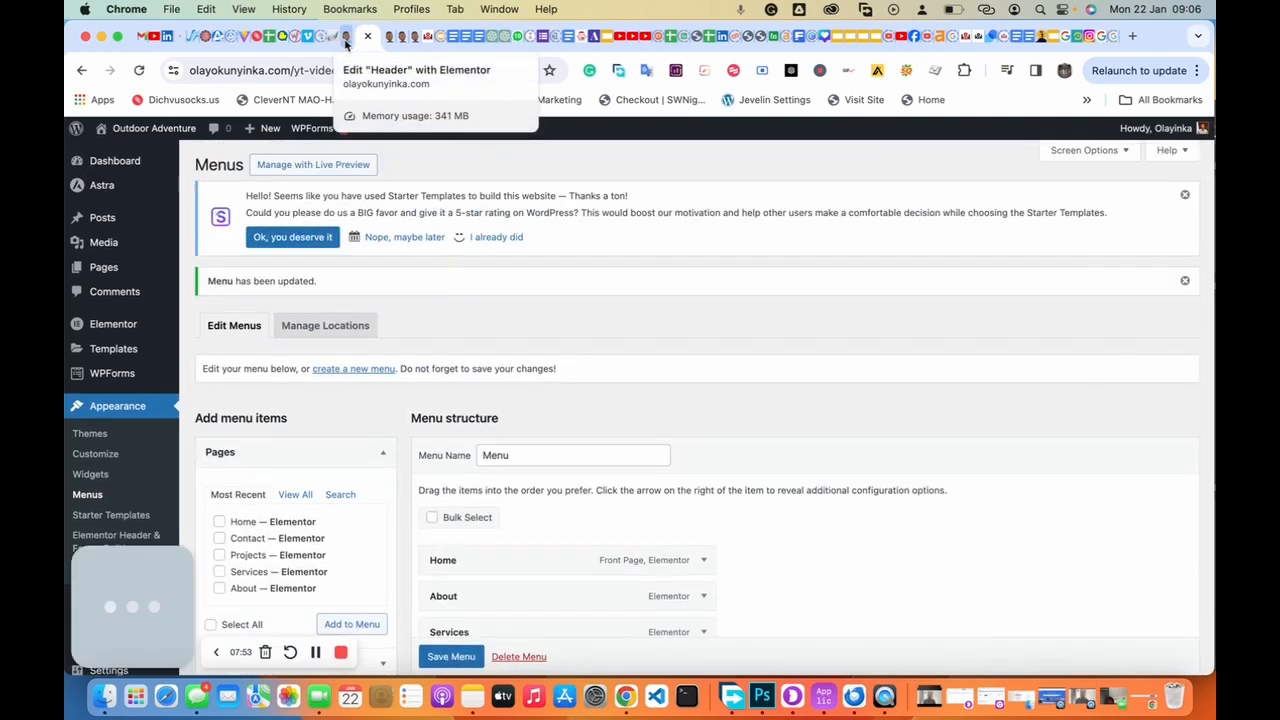
click(363, 35)
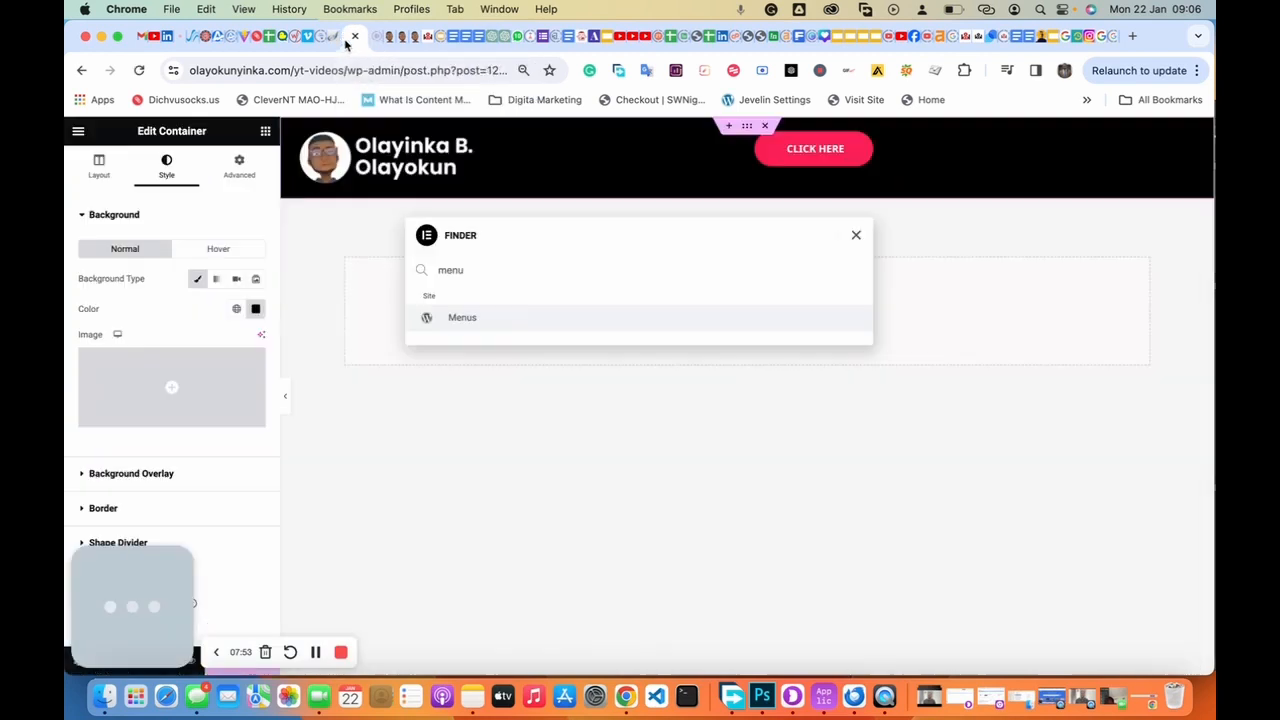
click(856, 238)
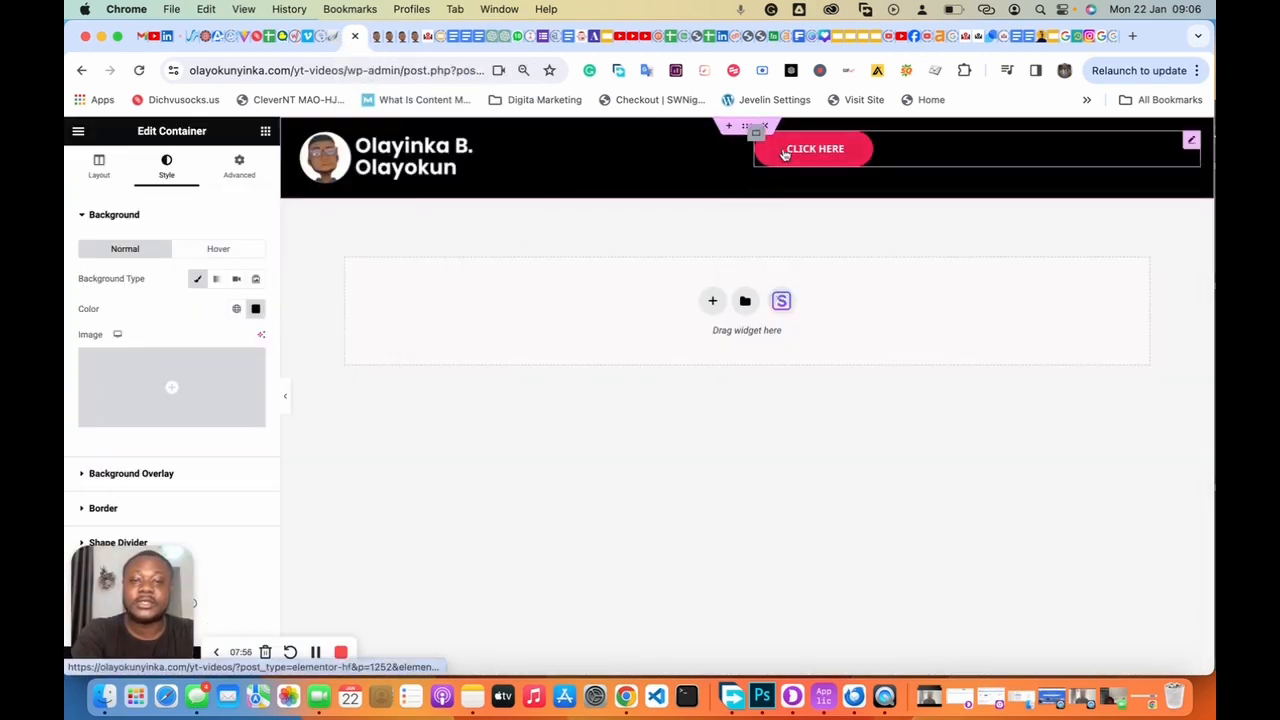
Step: Search the widgets for 'menu', then clear it and scroll to the Header & Footer Builder section
click(265, 133)
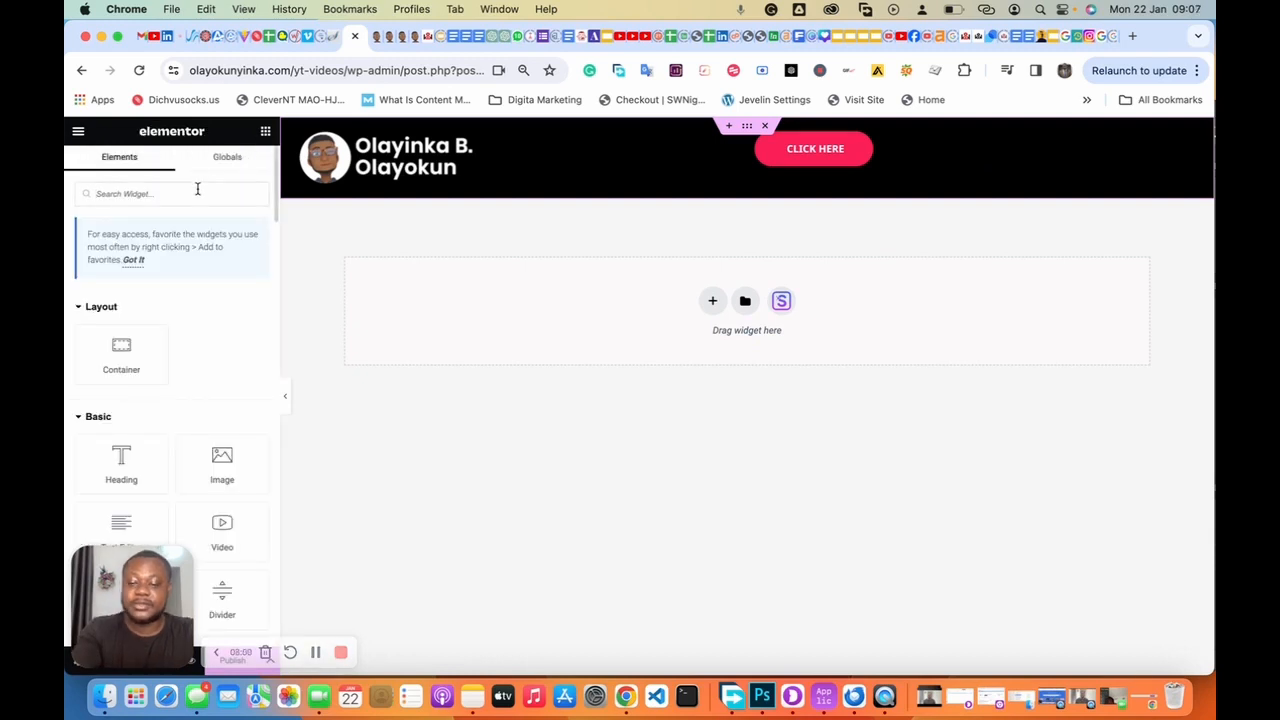
click(197, 193)
text(menu)
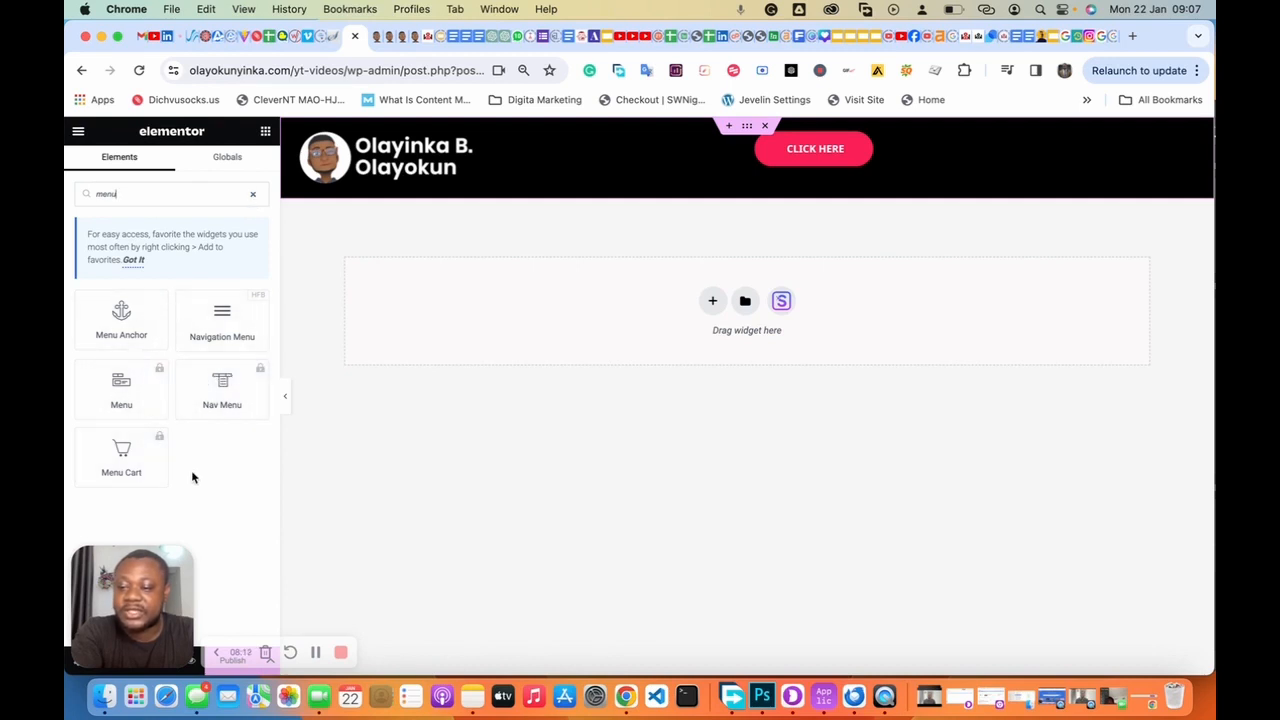
click(253, 197)
scroll(177, 335, down, 15)
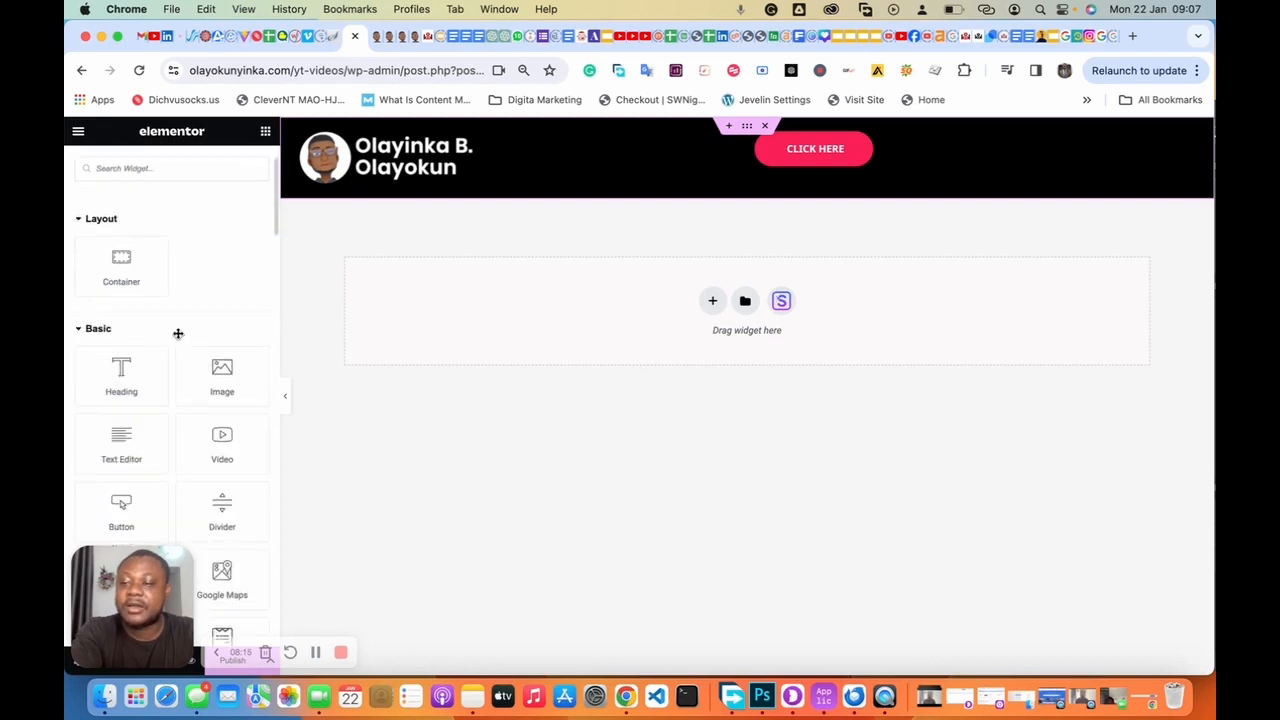
scroll(177, 335, down, 5)
scroll(177, 331, up, 2)
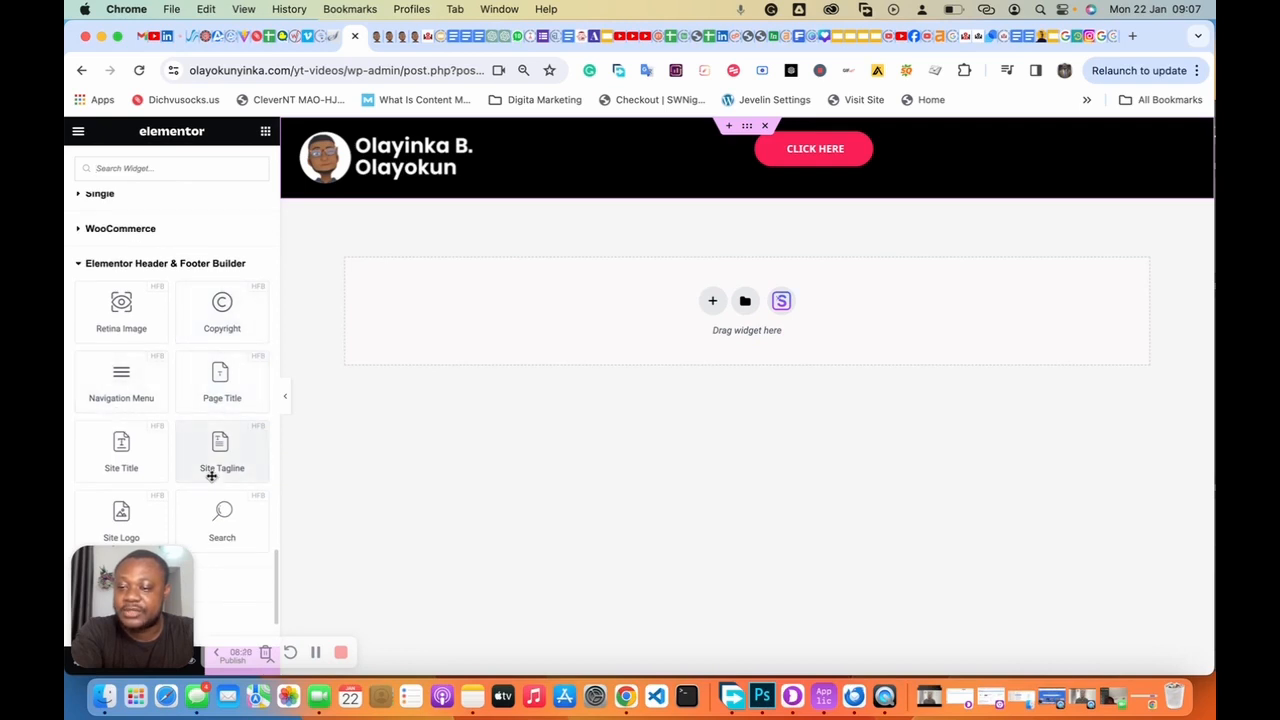
scroll(220, 463, down, 2)
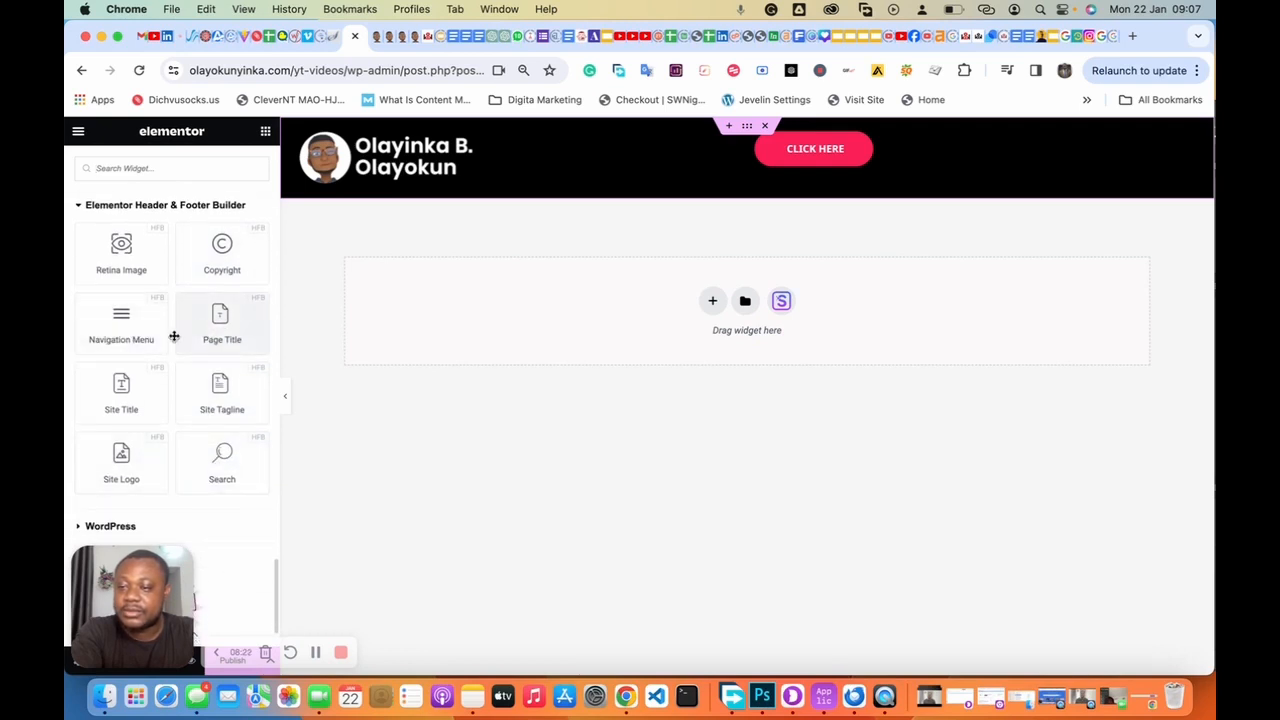
Step: Drag the Navigation Menu into the right column and set that container's Direction to Row - horizontal
drag(120, 320, 808, 147)
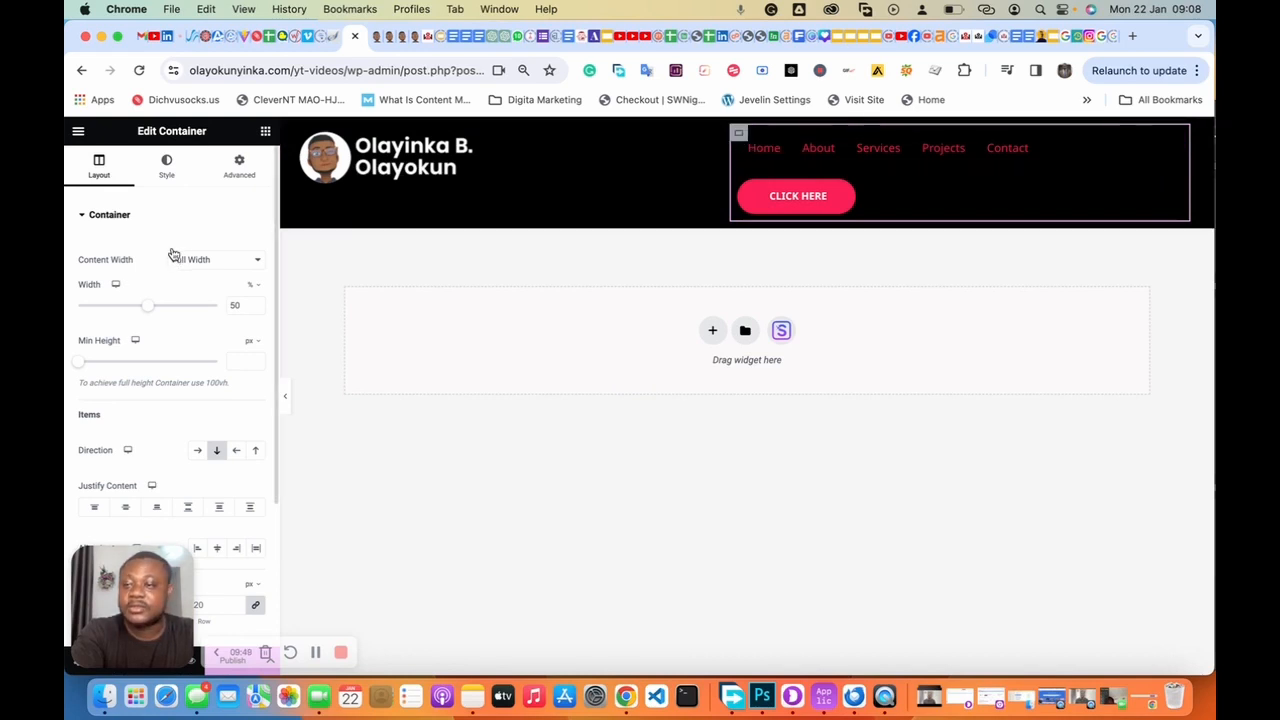
click(197, 452)
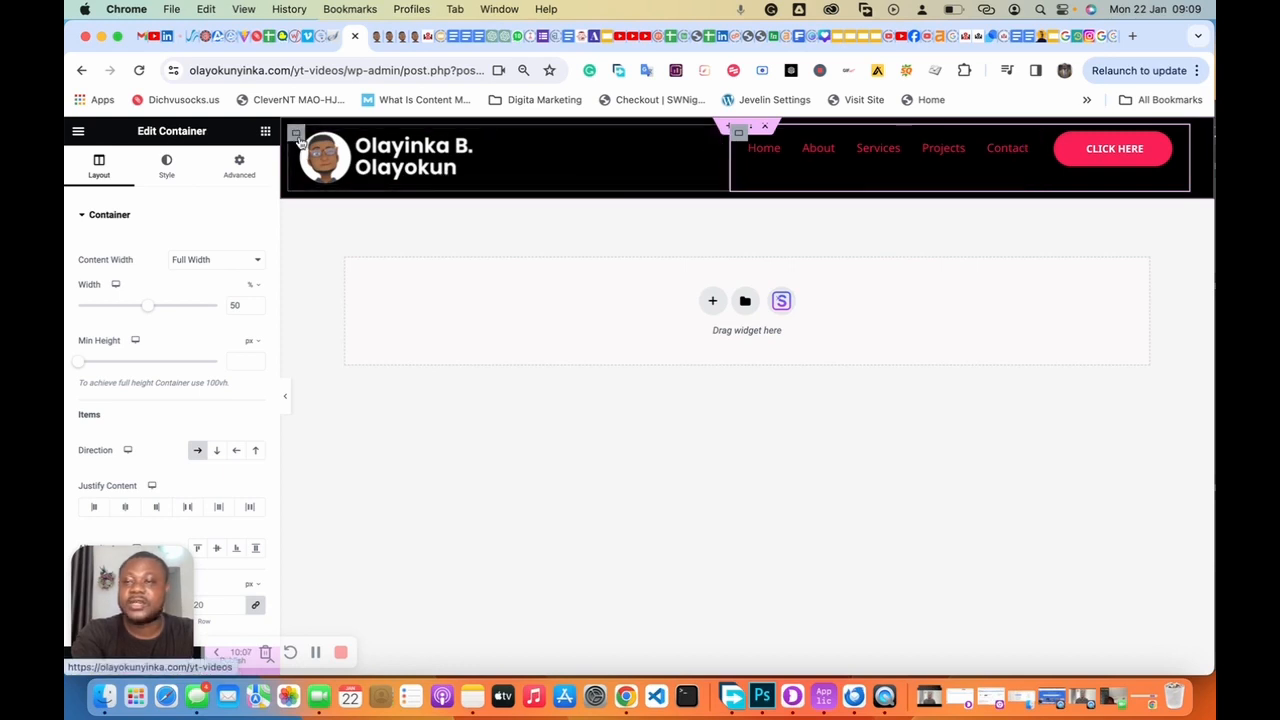
Step: Narrow the header's logo container to 25% width
click(593, 175)
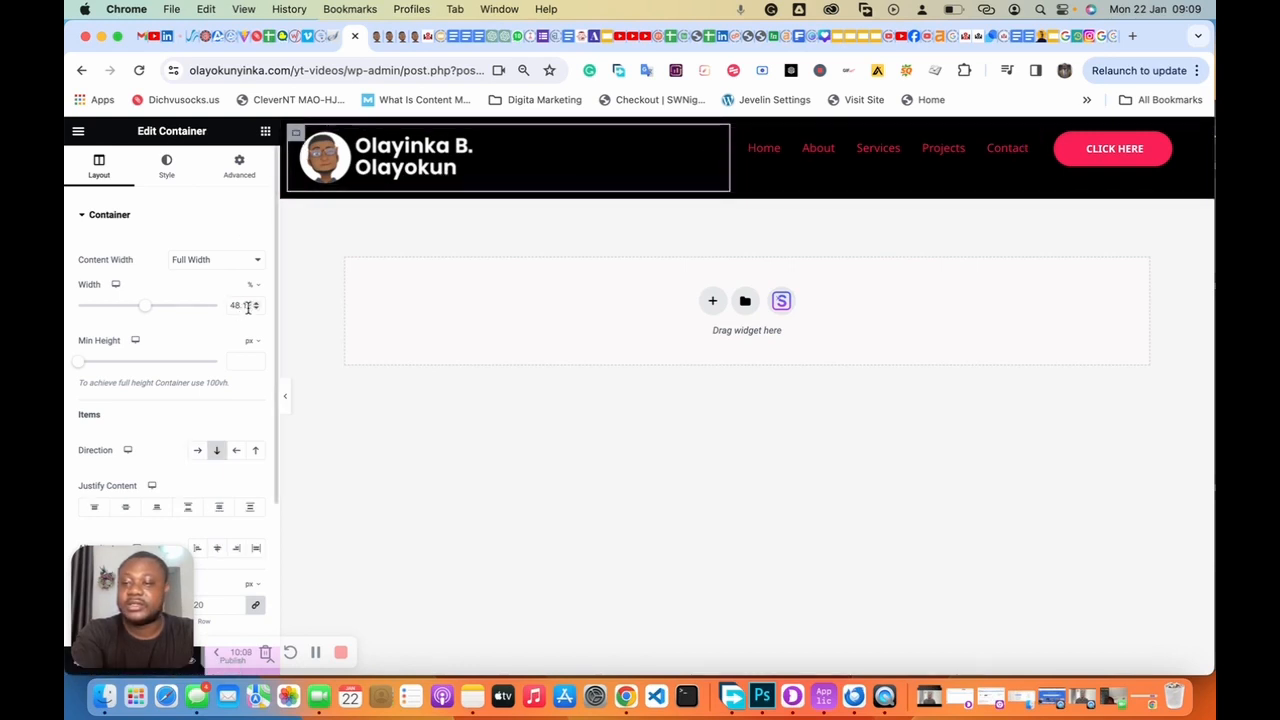
drag(146, 314, 115, 314)
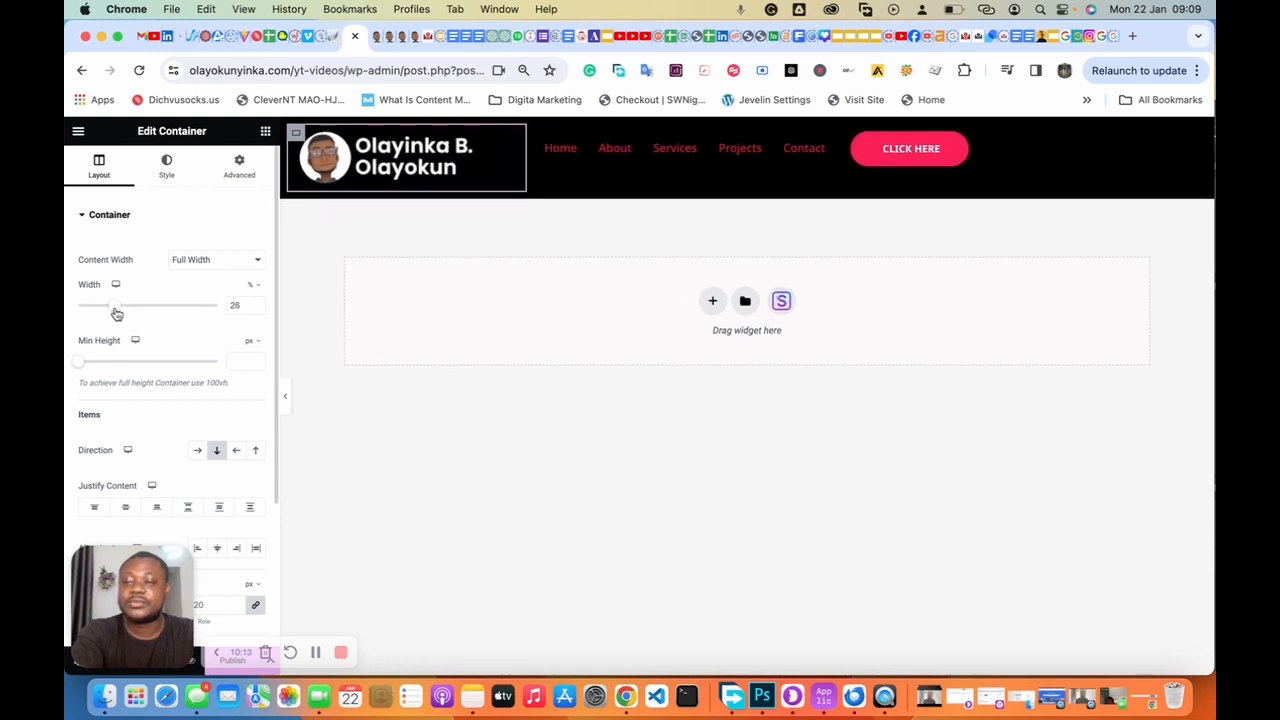
drag(116, 314, 114, 315)
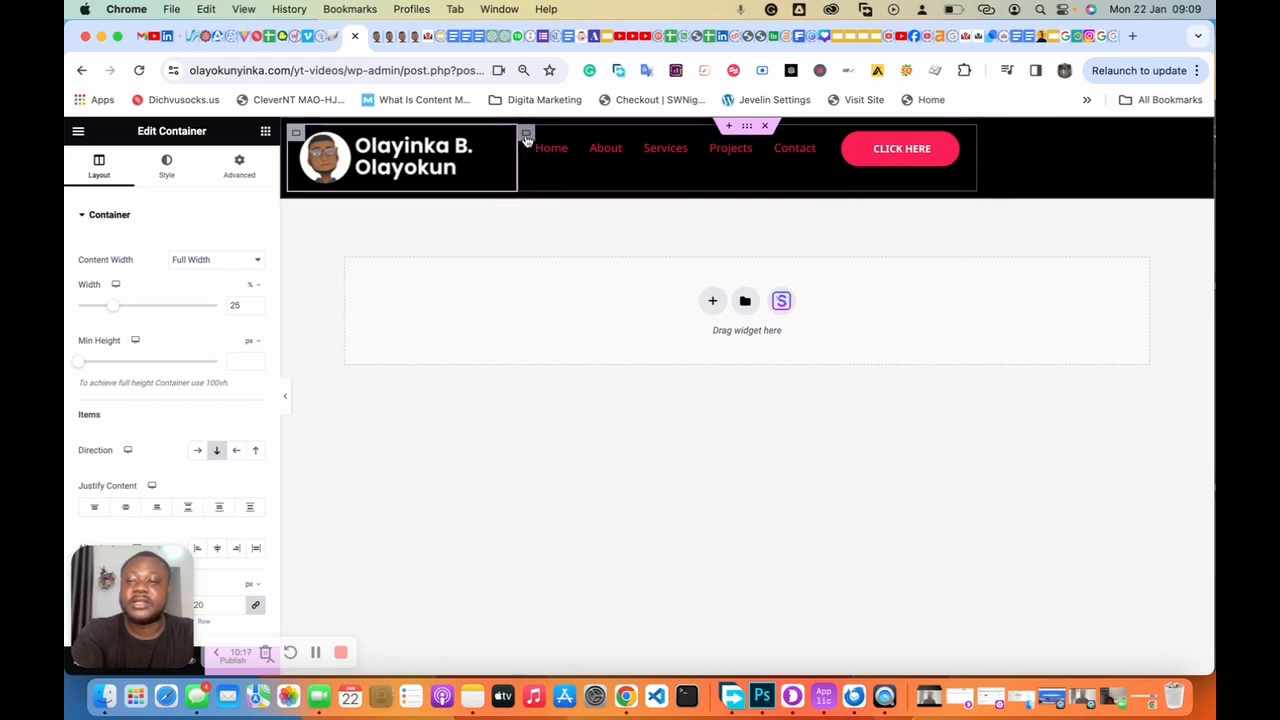
Step: Widen the navigation container to 75% and justify its menu and CLICK HERE button to the end
click(526, 137)
drag(146, 314, 181, 316)
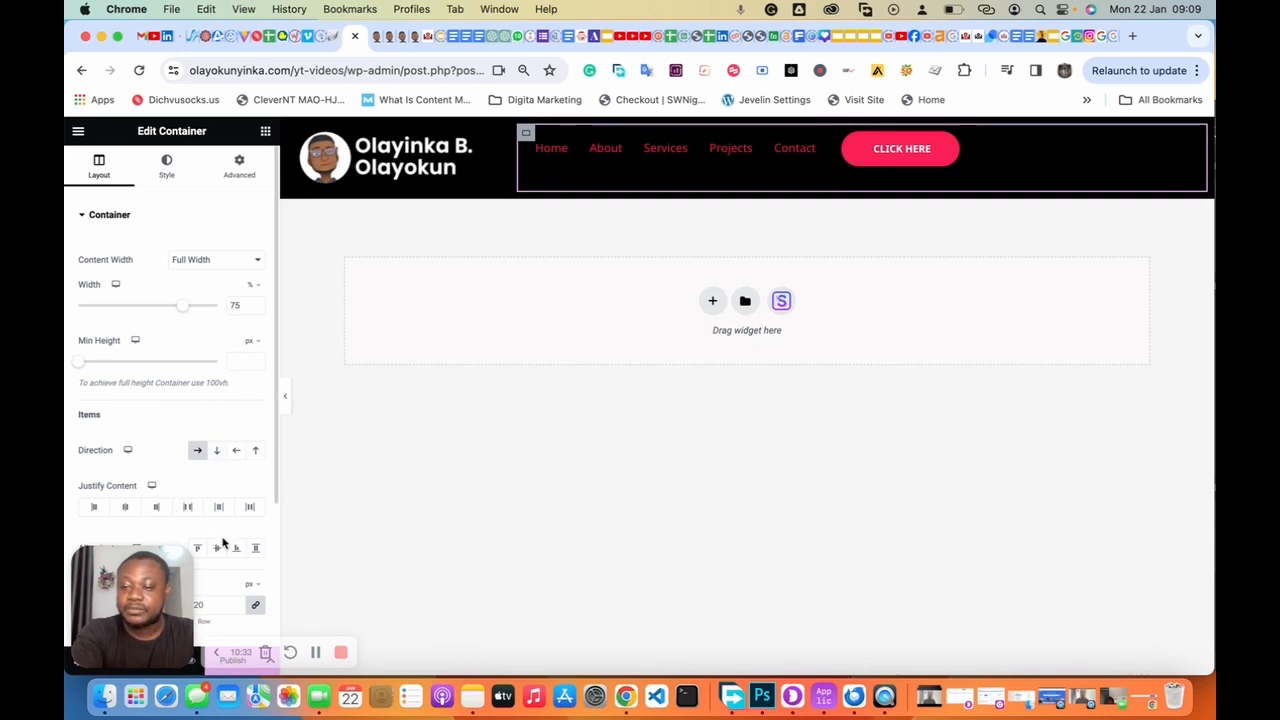
scroll(200, 525, down, 2)
scroll(207, 521, down, 1)
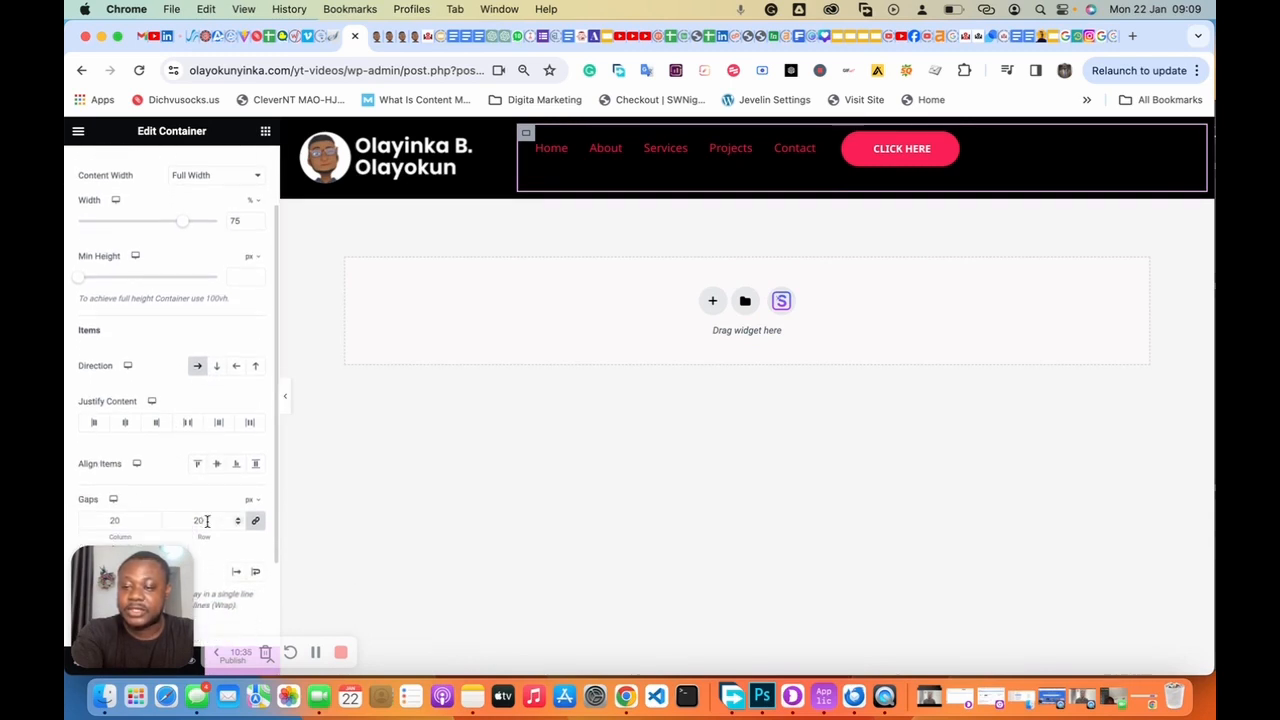
click(157, 425)
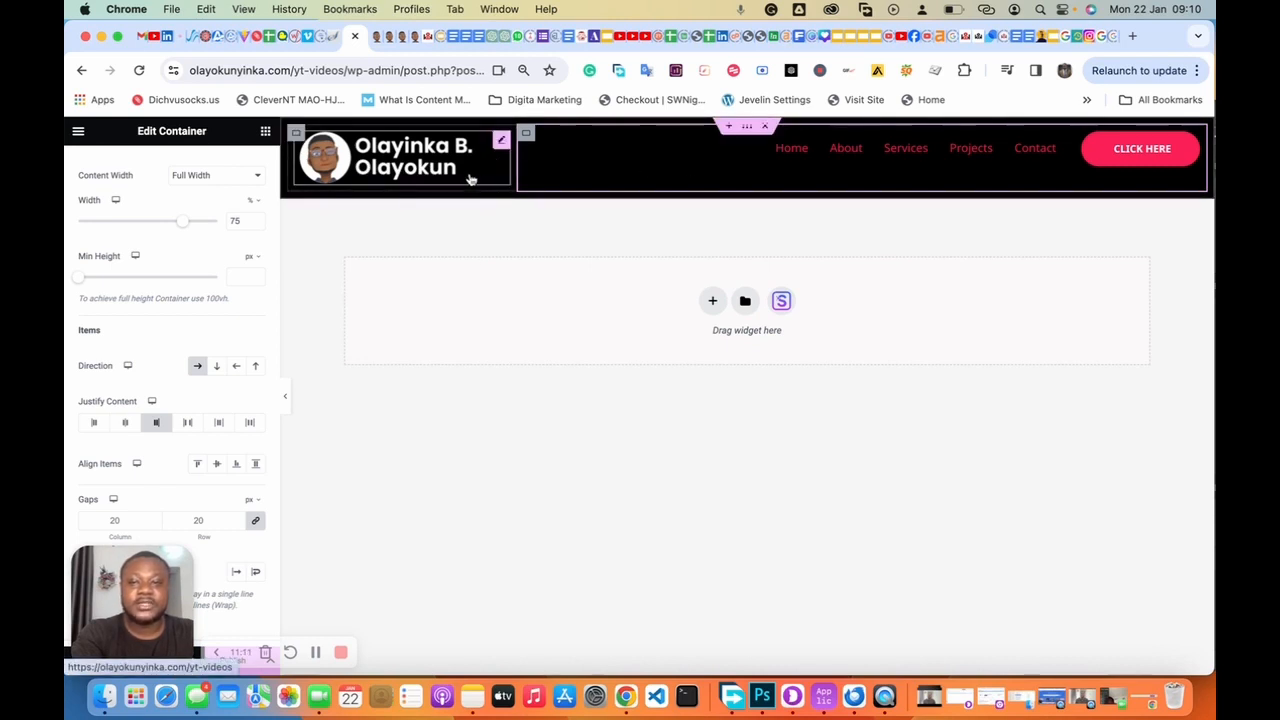
Step: Vertically centre the menu links and CLICK HERE button within the navigation container
click(747, 131)
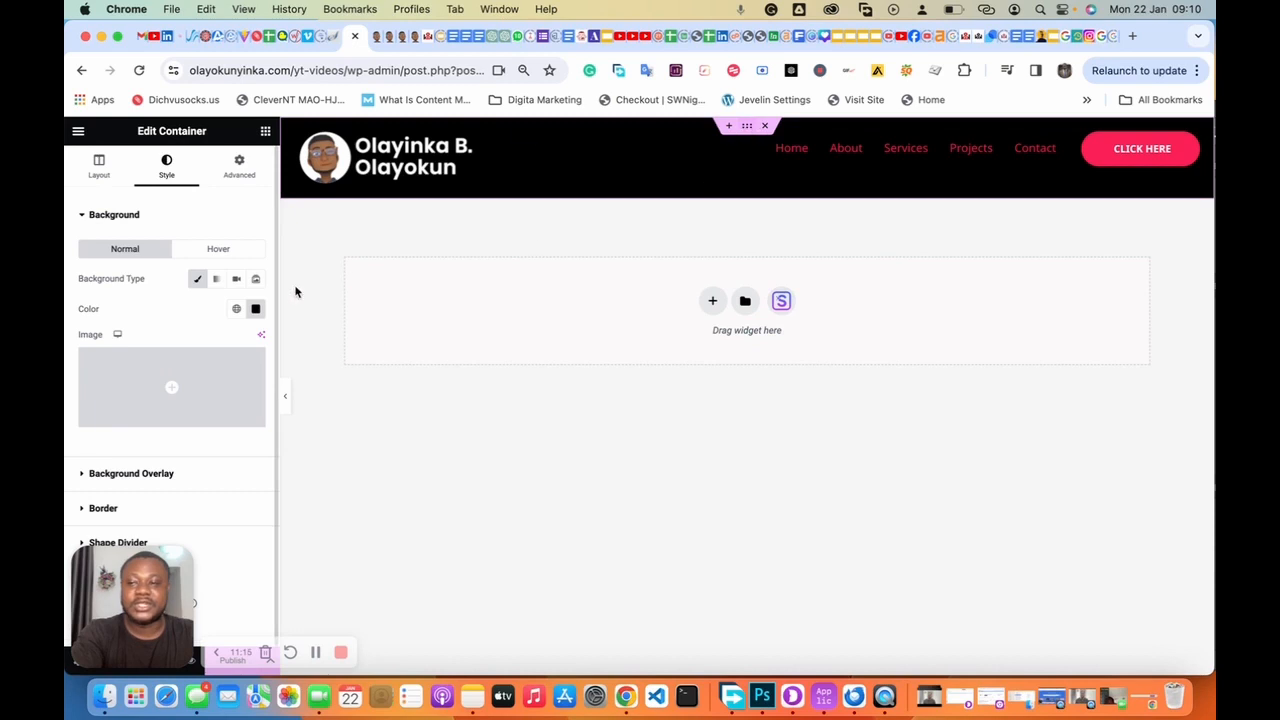
click(237, 166)
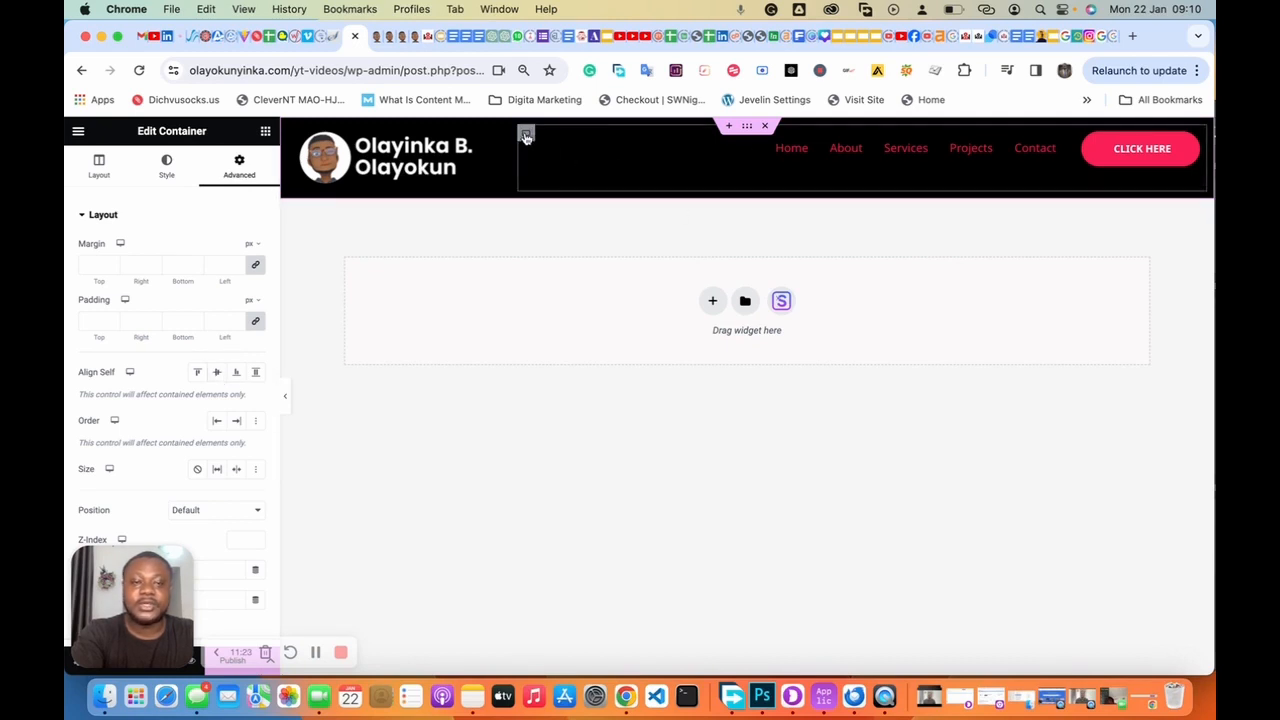
click(526, 135)
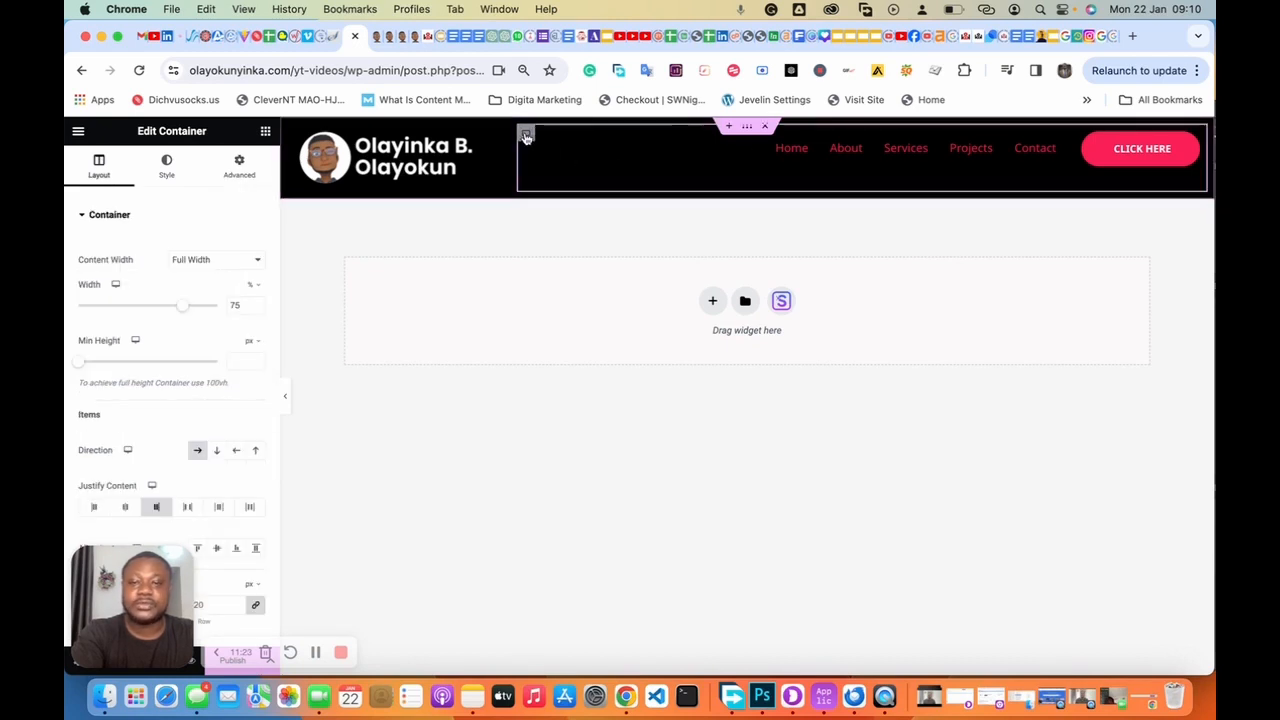
click(216, 550)
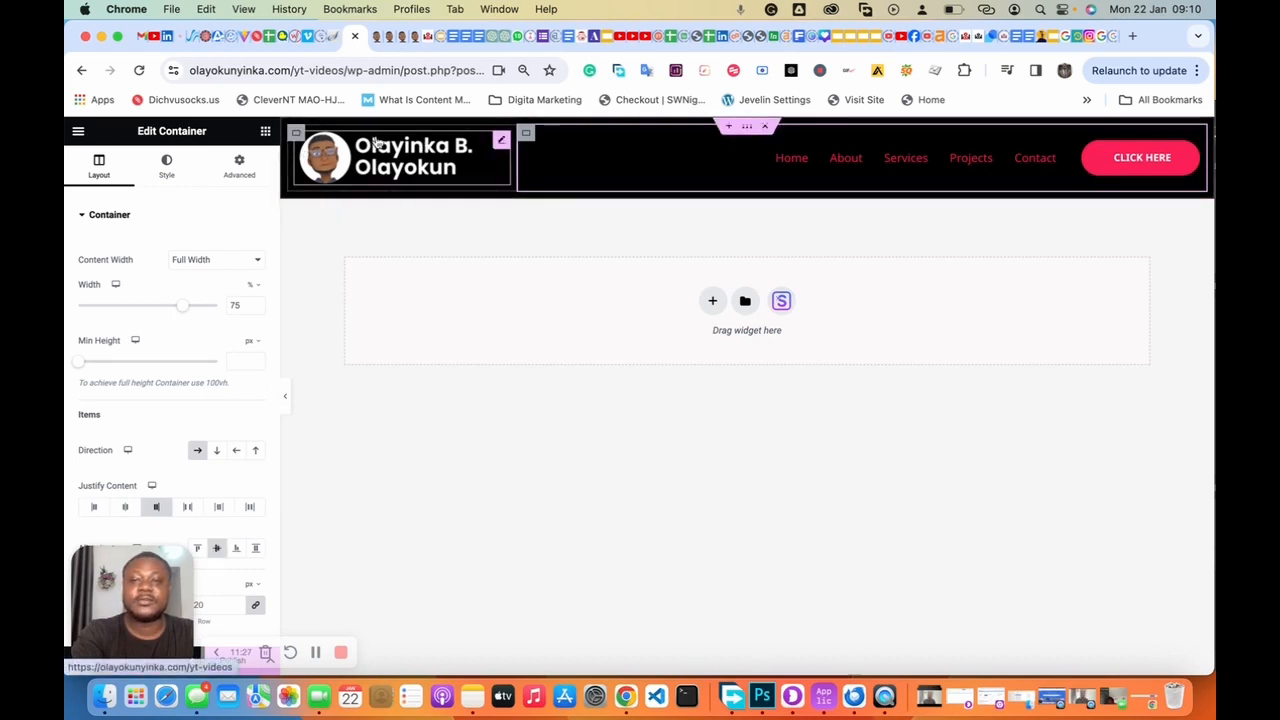
Step: Set the header Site Logo widget's width to 70% in its Style settings
click(500, 141)
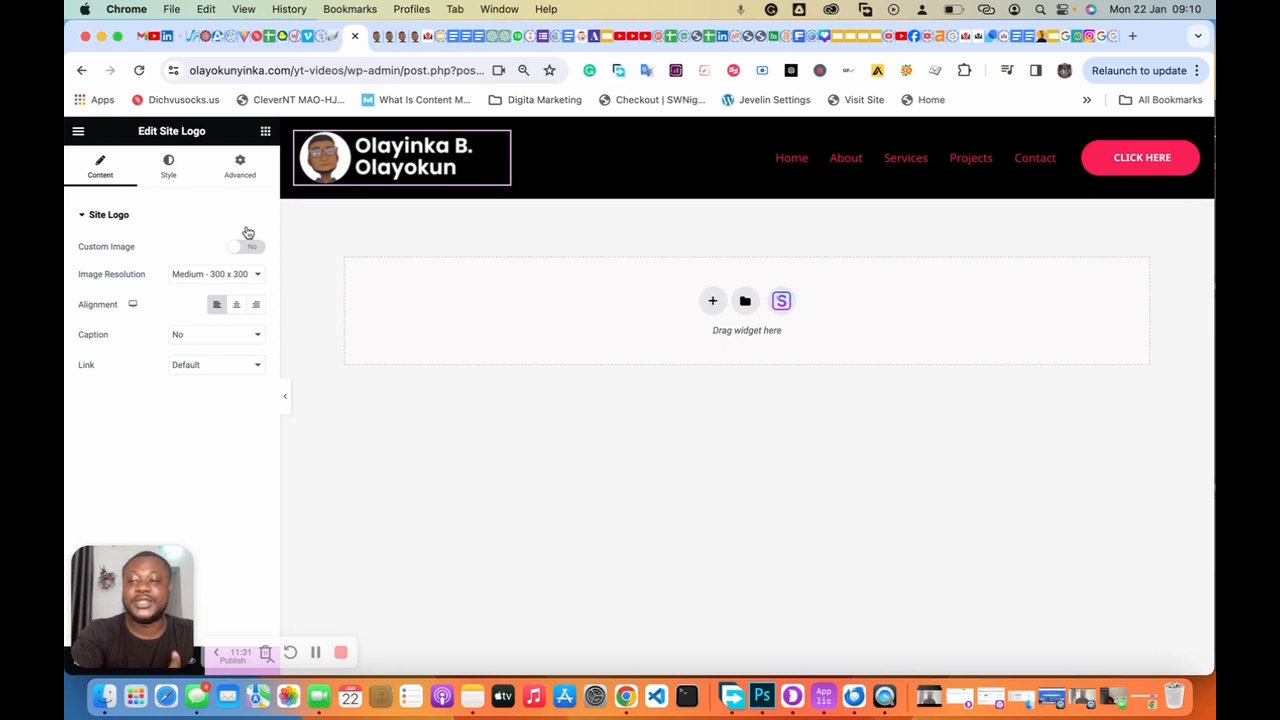
click(168, 166)
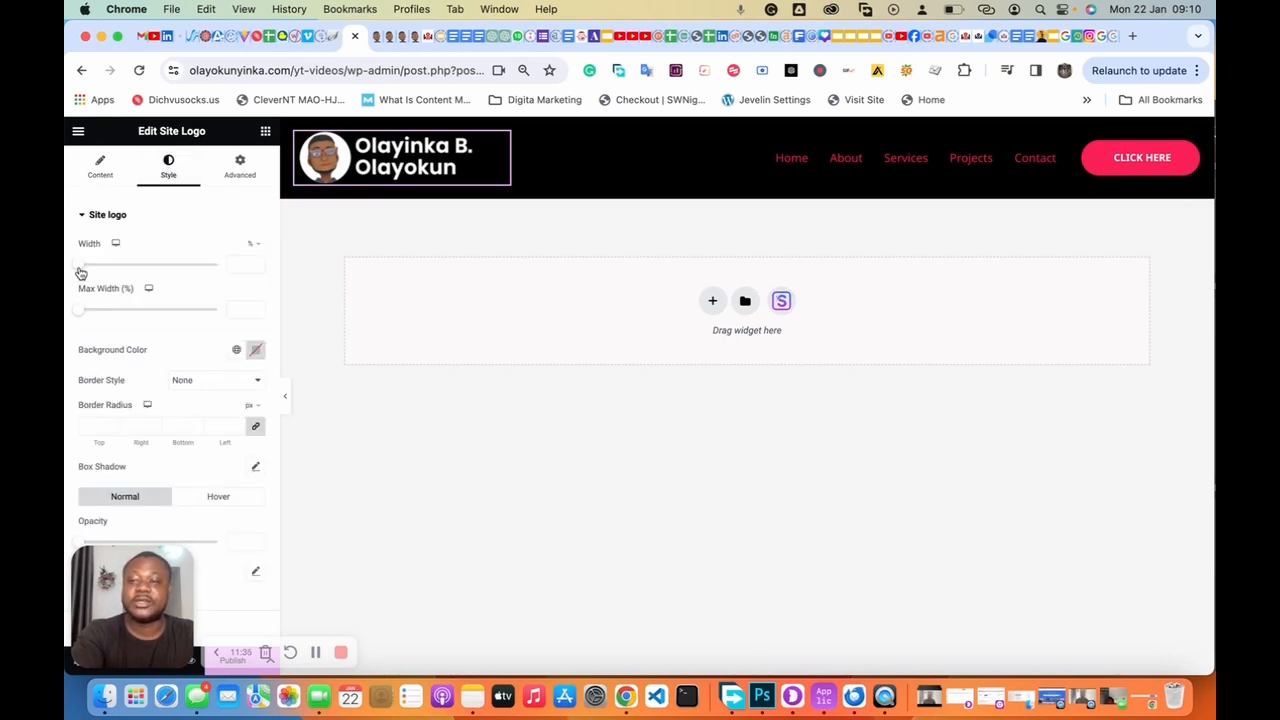
drag(81, 272, 163, 271)
click(256, 261)
click(256, 261)
click(256, 261)
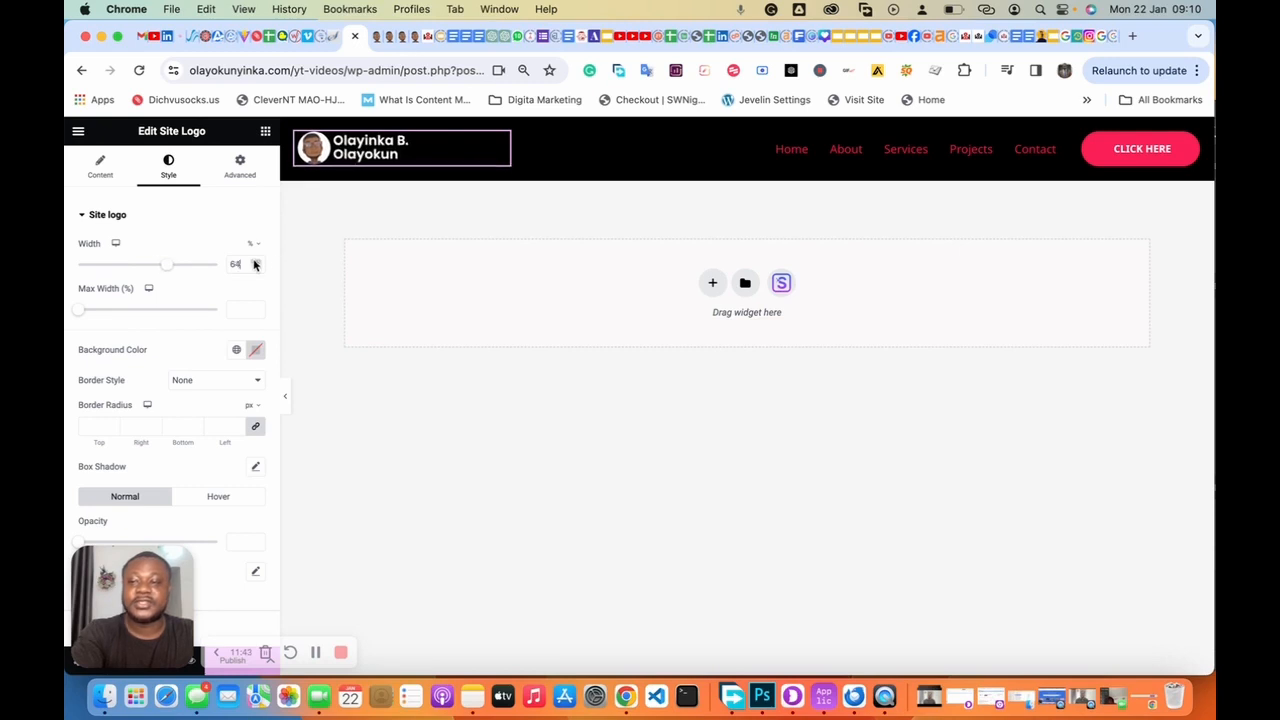
click(256, 261)
click(256, 261)
click(256, 261)
click(255, 261)
click(255, 261)
click(255, 262)
click(255, 262)
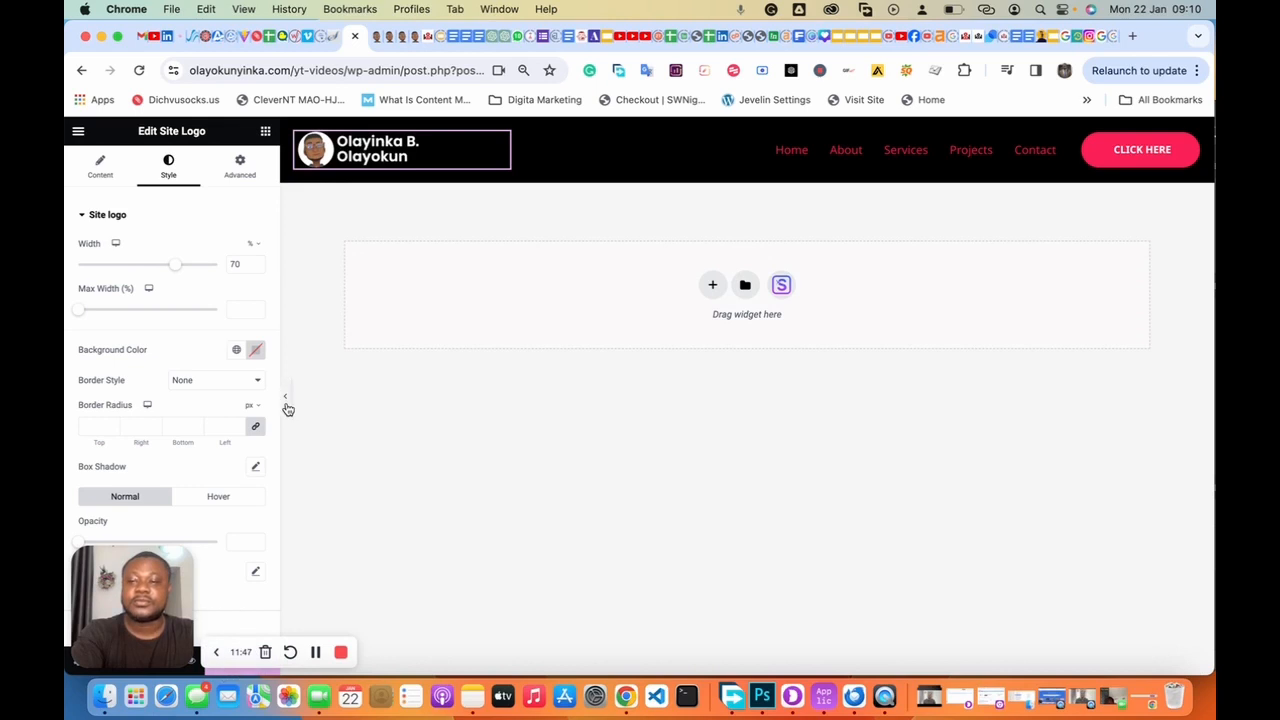
click(215, 654)
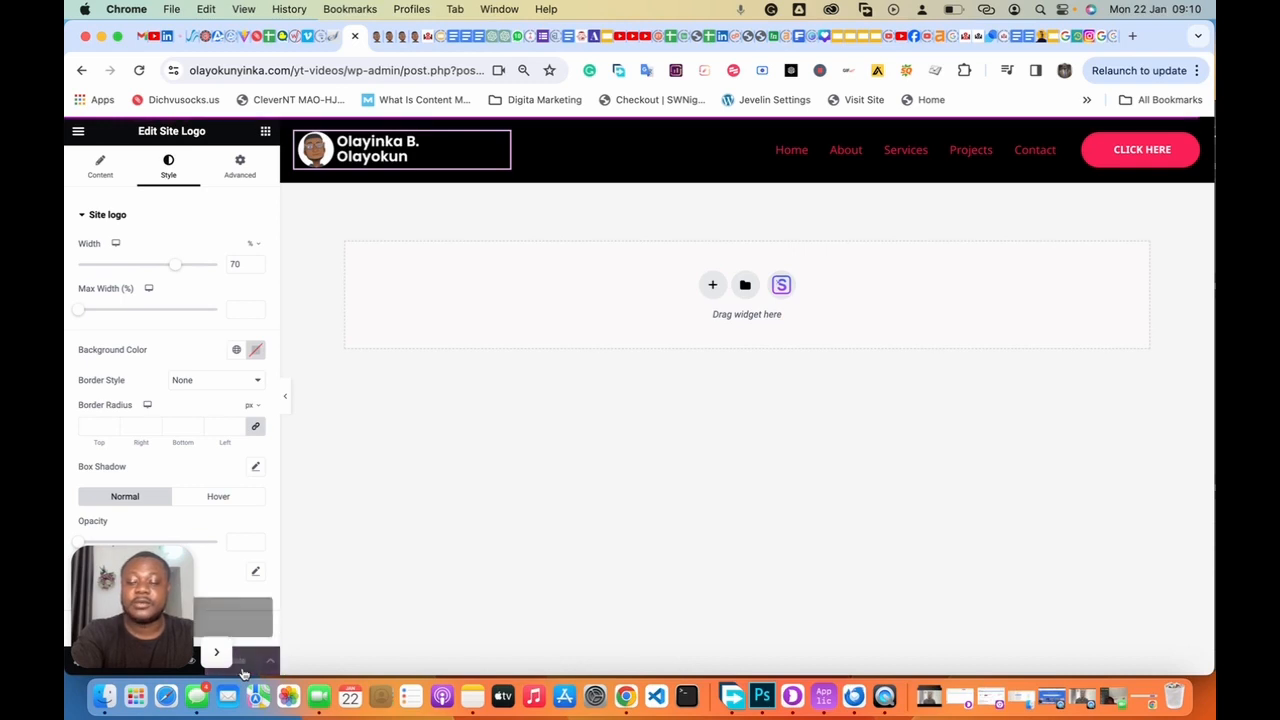
Step: View the live homepage's mountain-lake hero, then return to the Header template admin tab
click(390, 38)
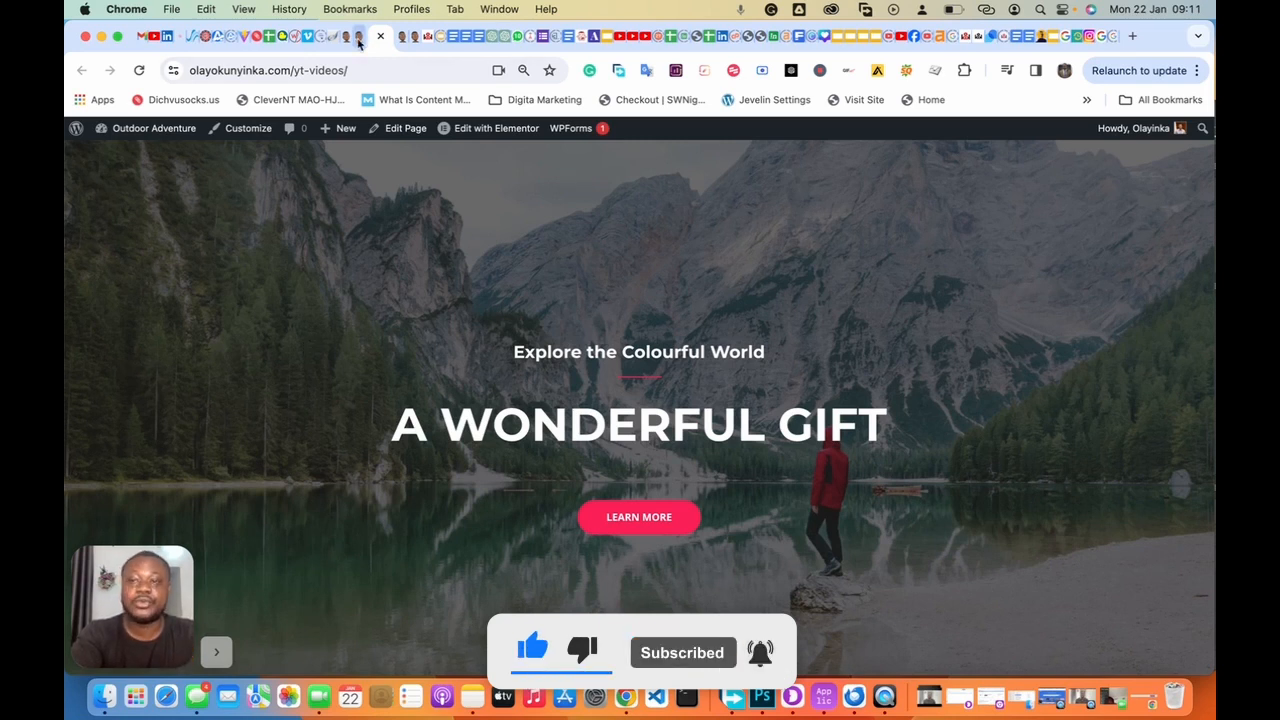
click(358, 38)
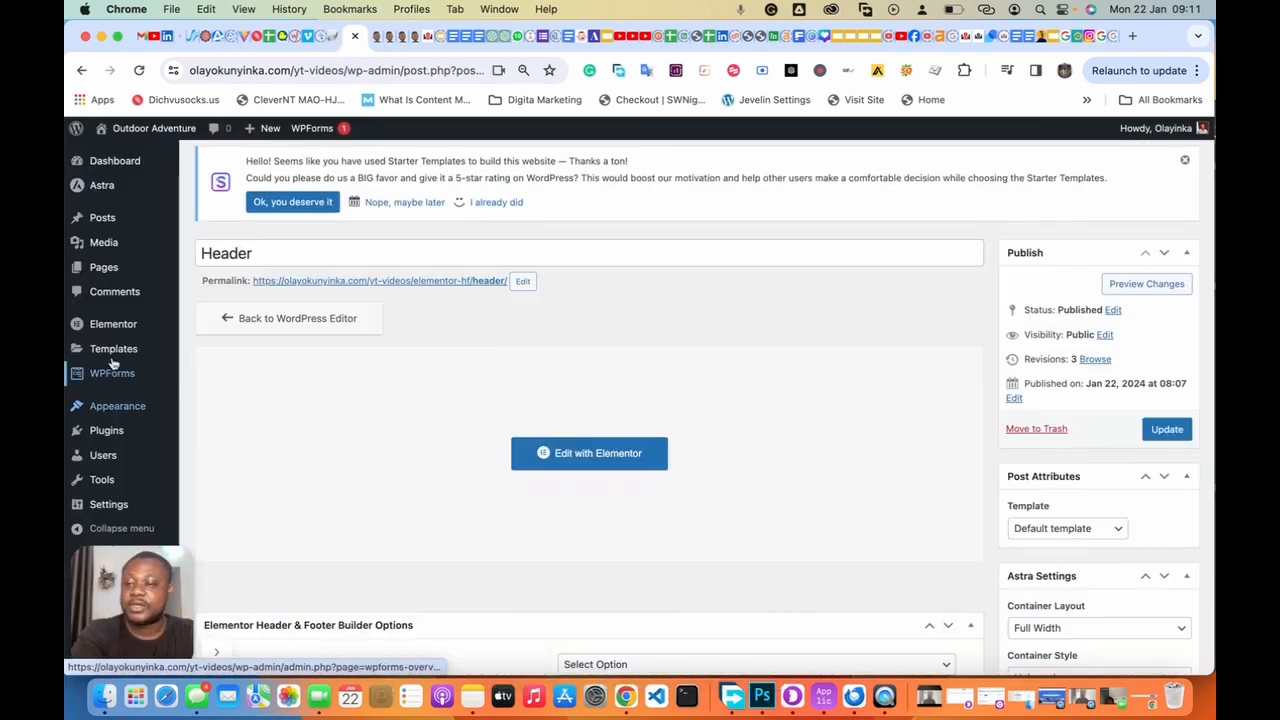
Step: Open the draft Header template from Elementor Header & Footer Builder's settings for editing
mouse_move(114, 437)
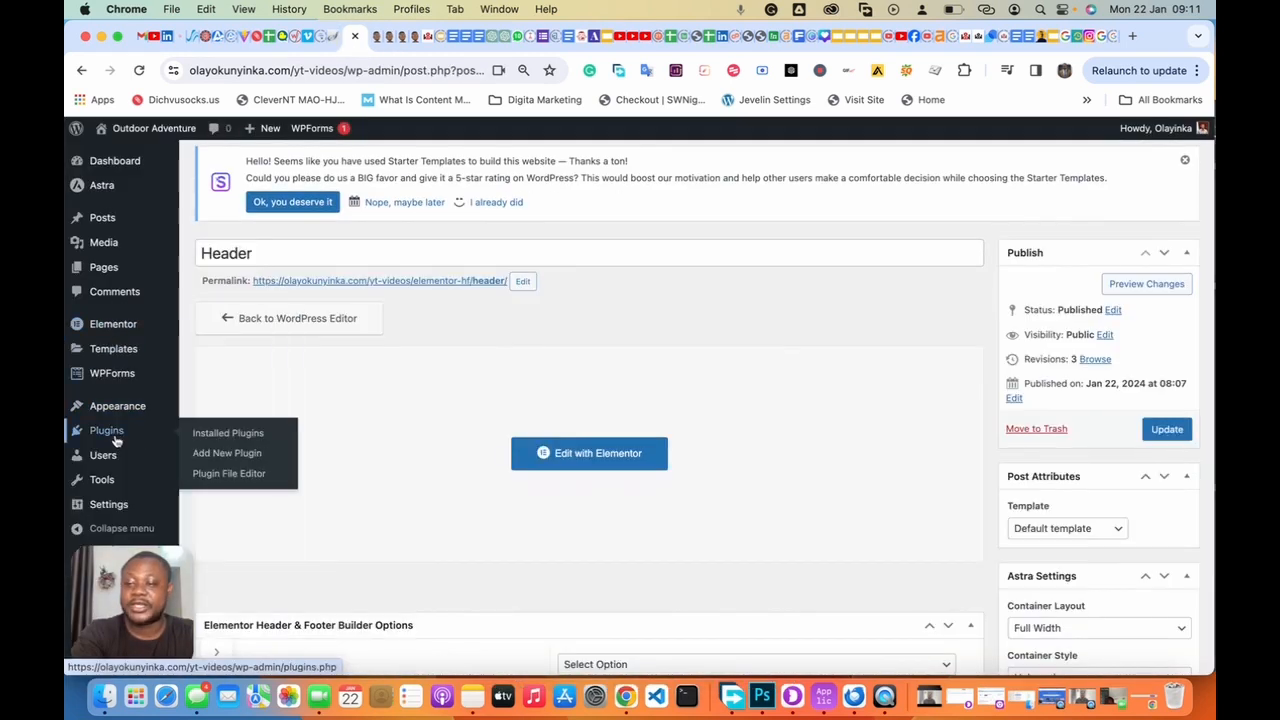
click(227, 436)
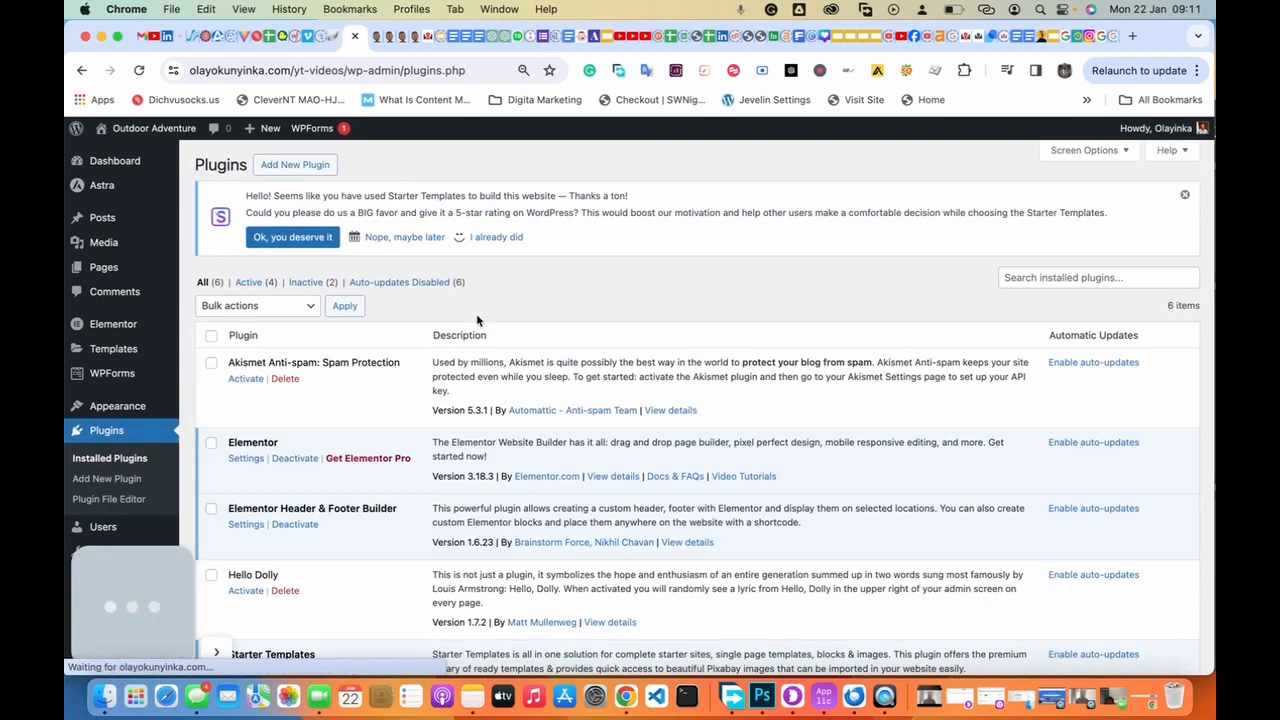
click(245, 527)
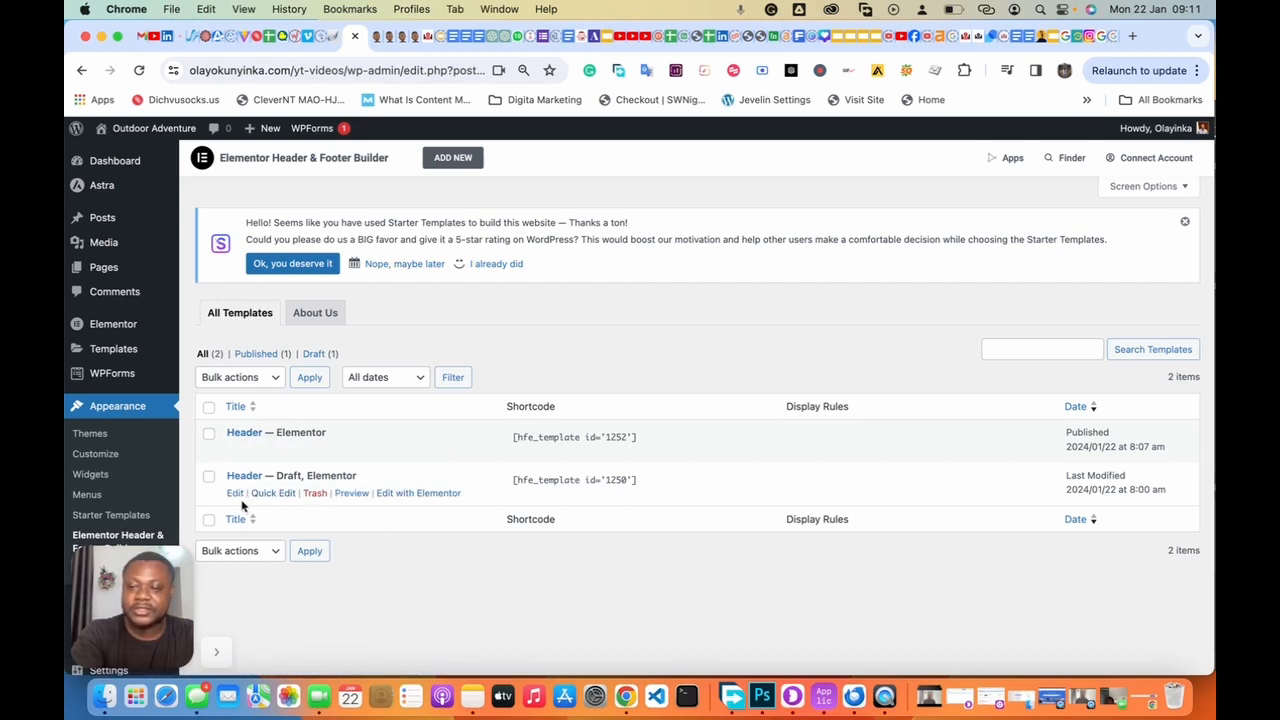
click(235, 494)
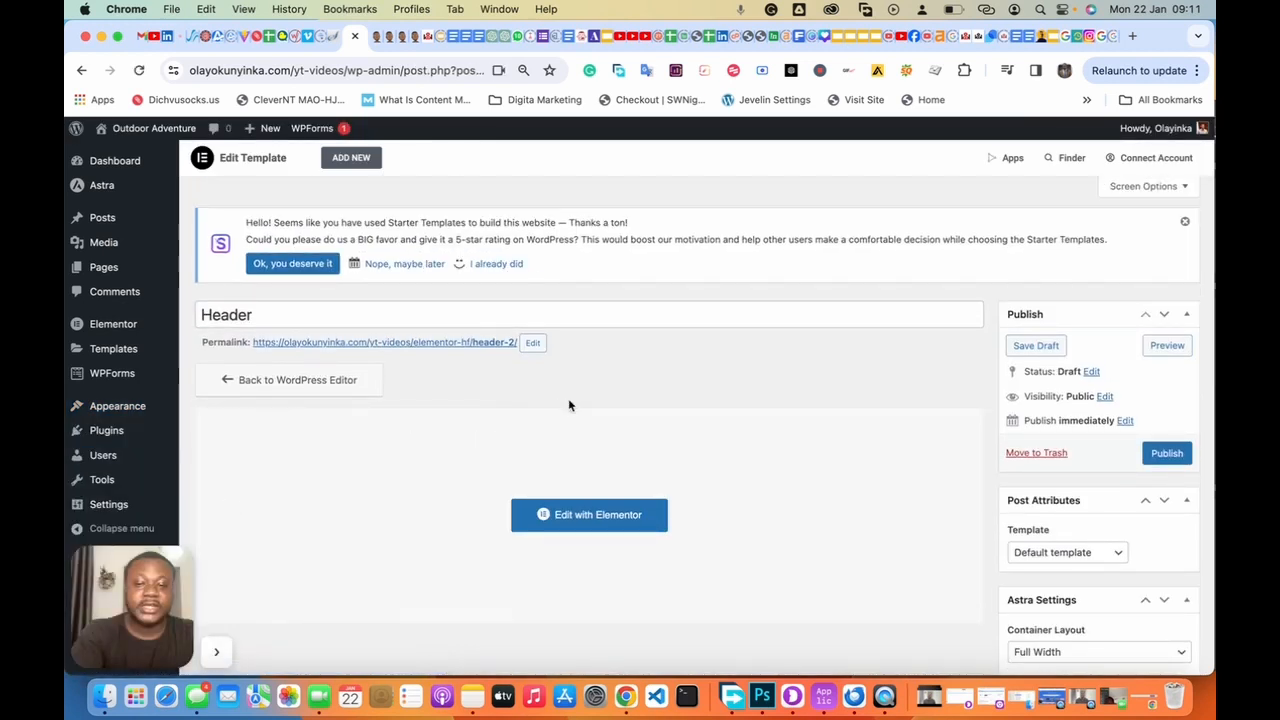
Step: Set the template type to Header and display it on the Entire Website
scroll(568, 404, down, 5)
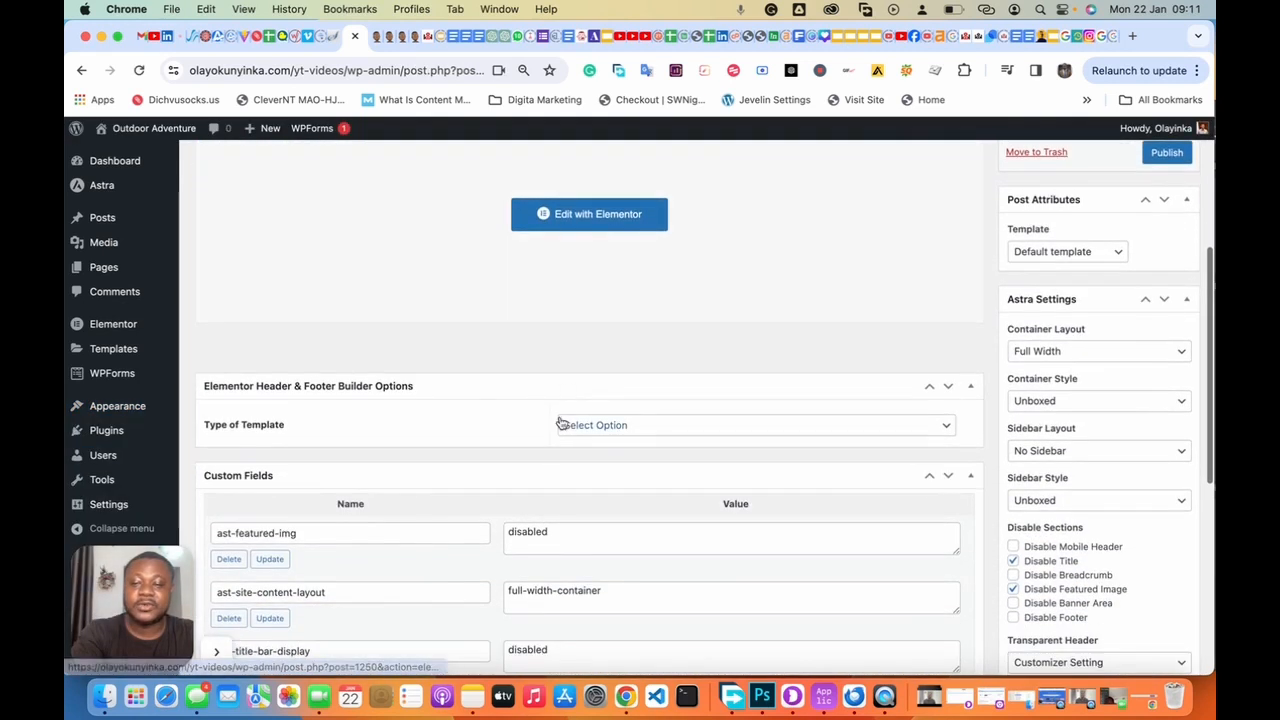
click(628, 431)
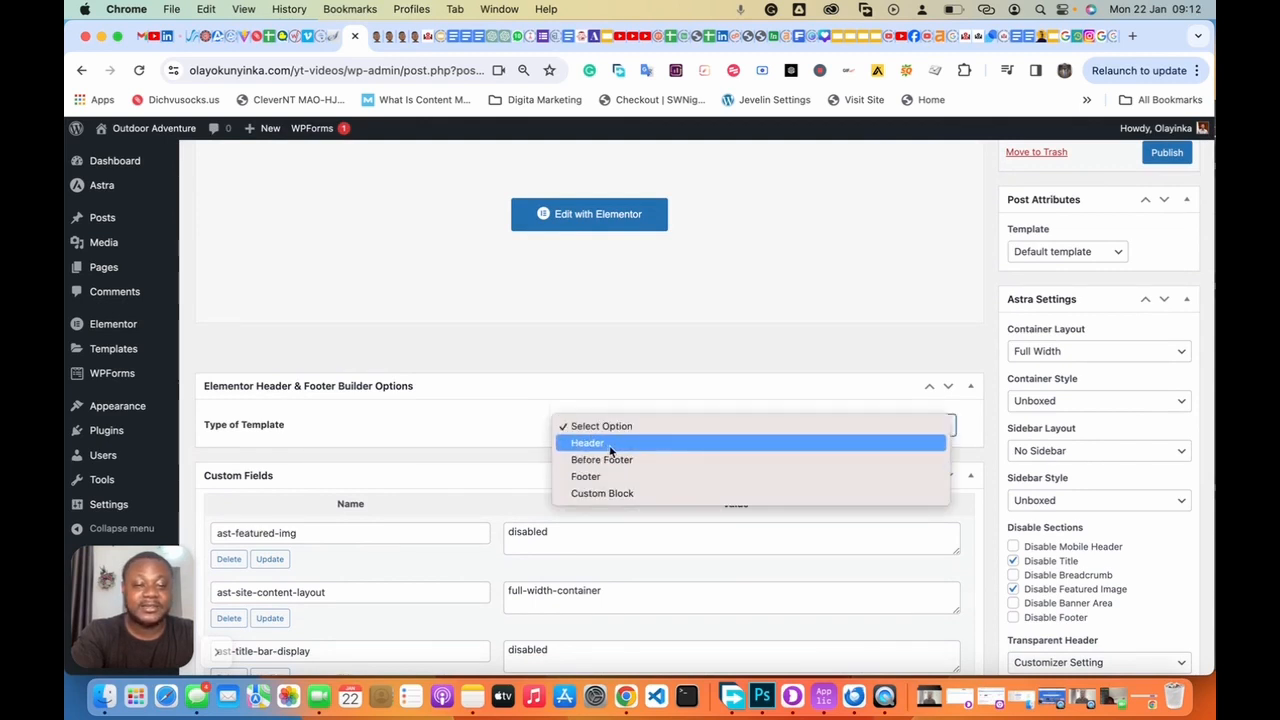
click(610, 443)
scroll(609, 449, down, 3)
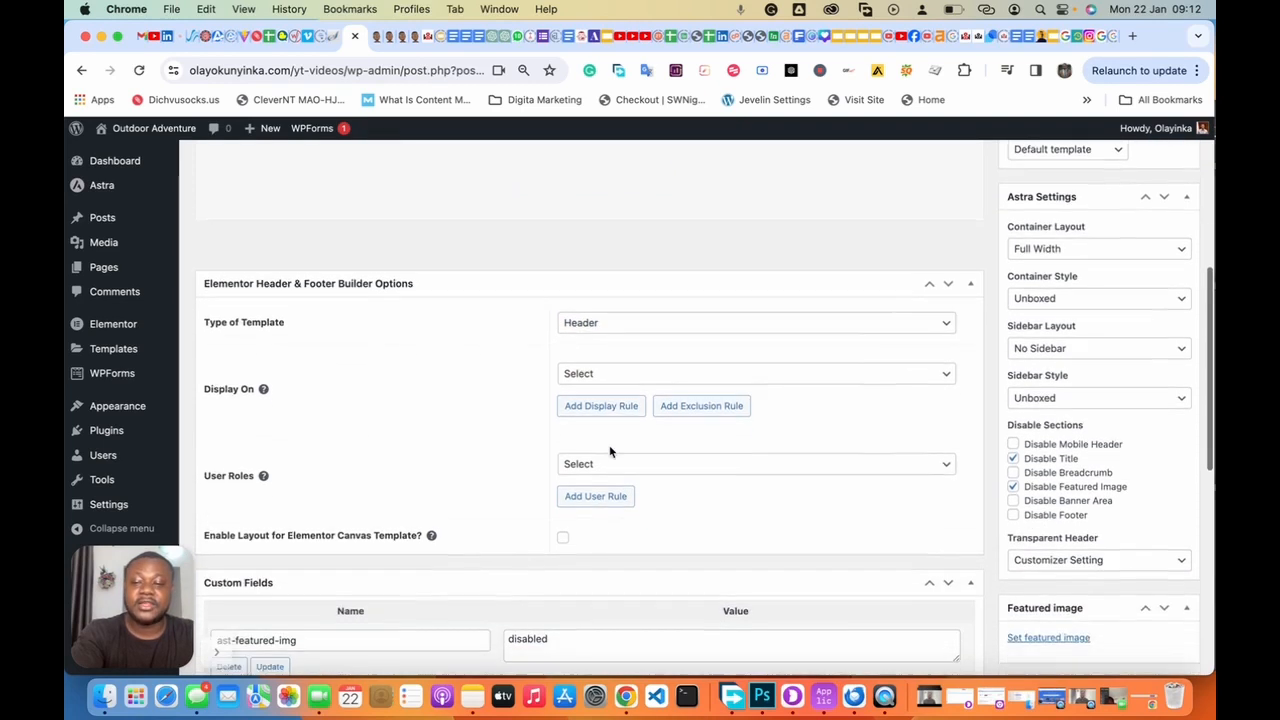
click(640, 362)
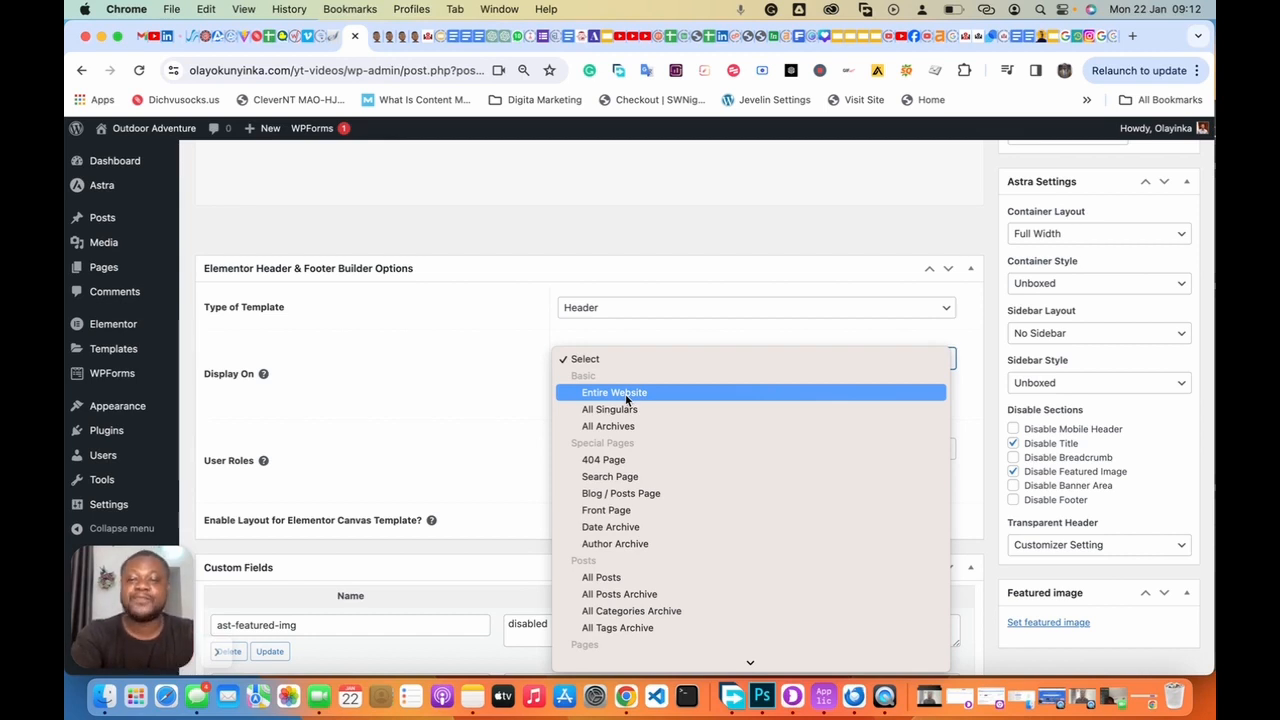
click(627, 399)
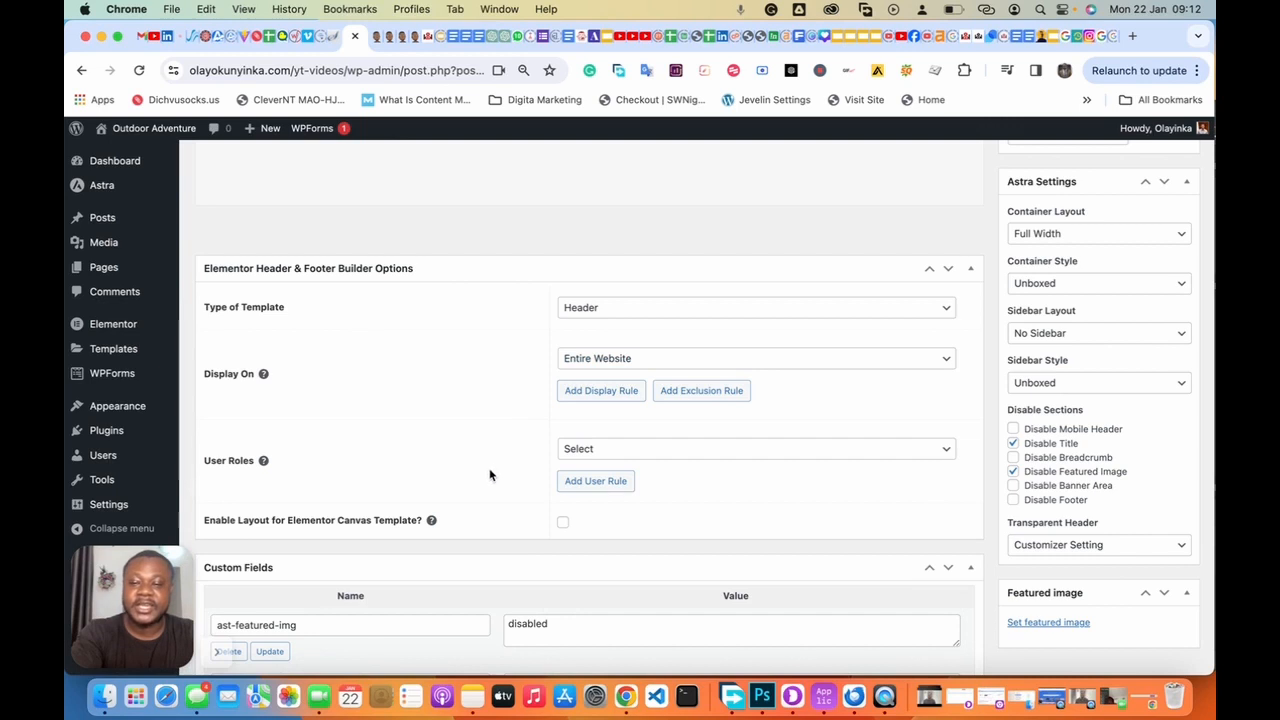
Step: Apply the header to All user roles and publish the template
scroll(489, 475, down, 2)
click(590, 378)
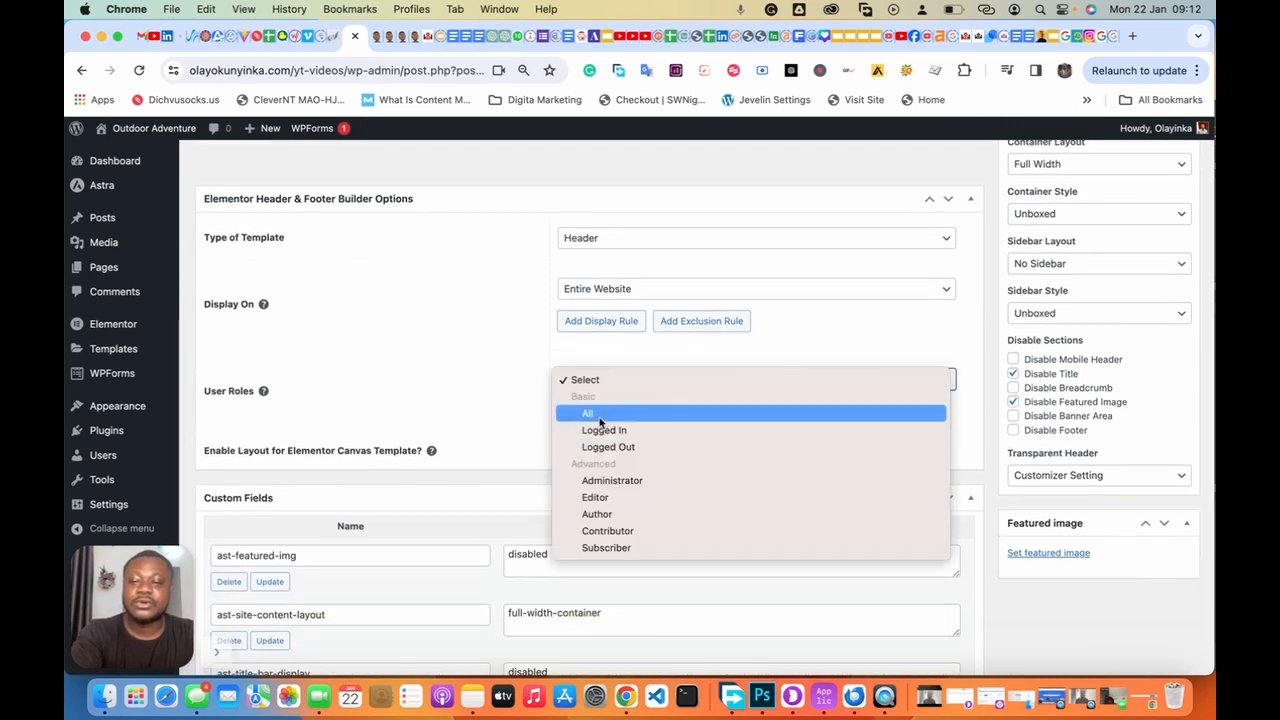
click(600, 414)
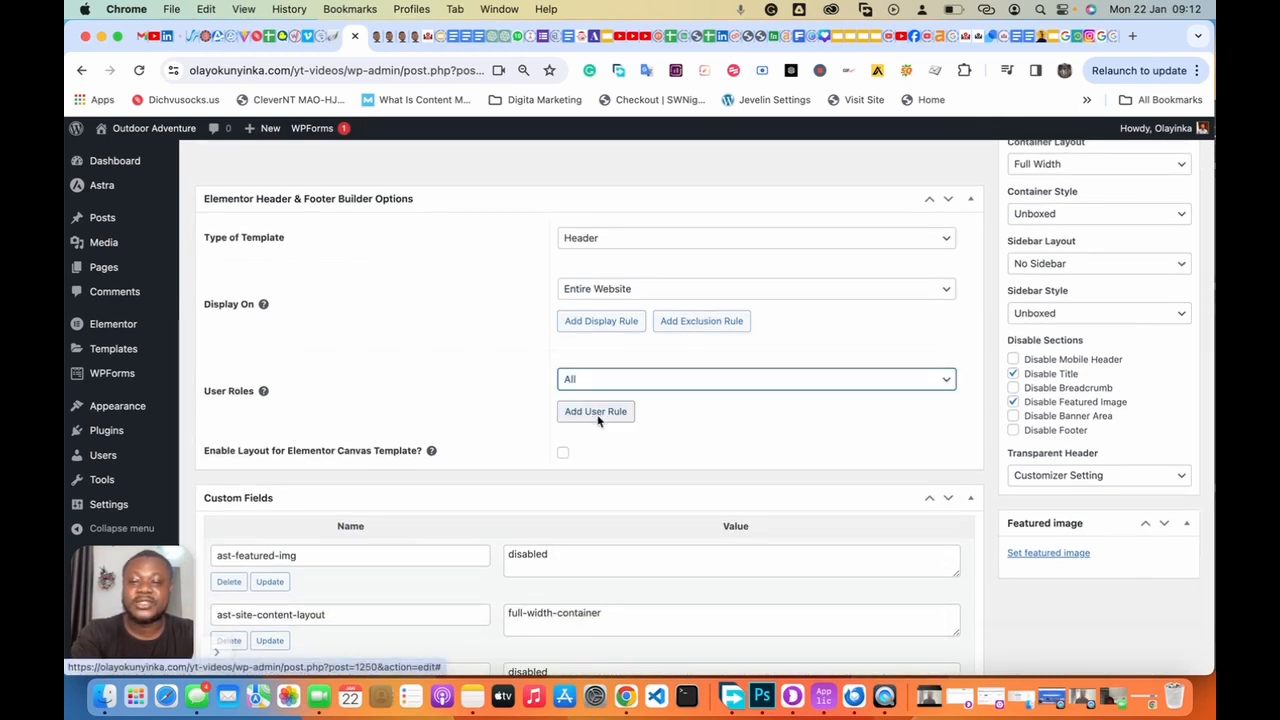
click(497, 442)
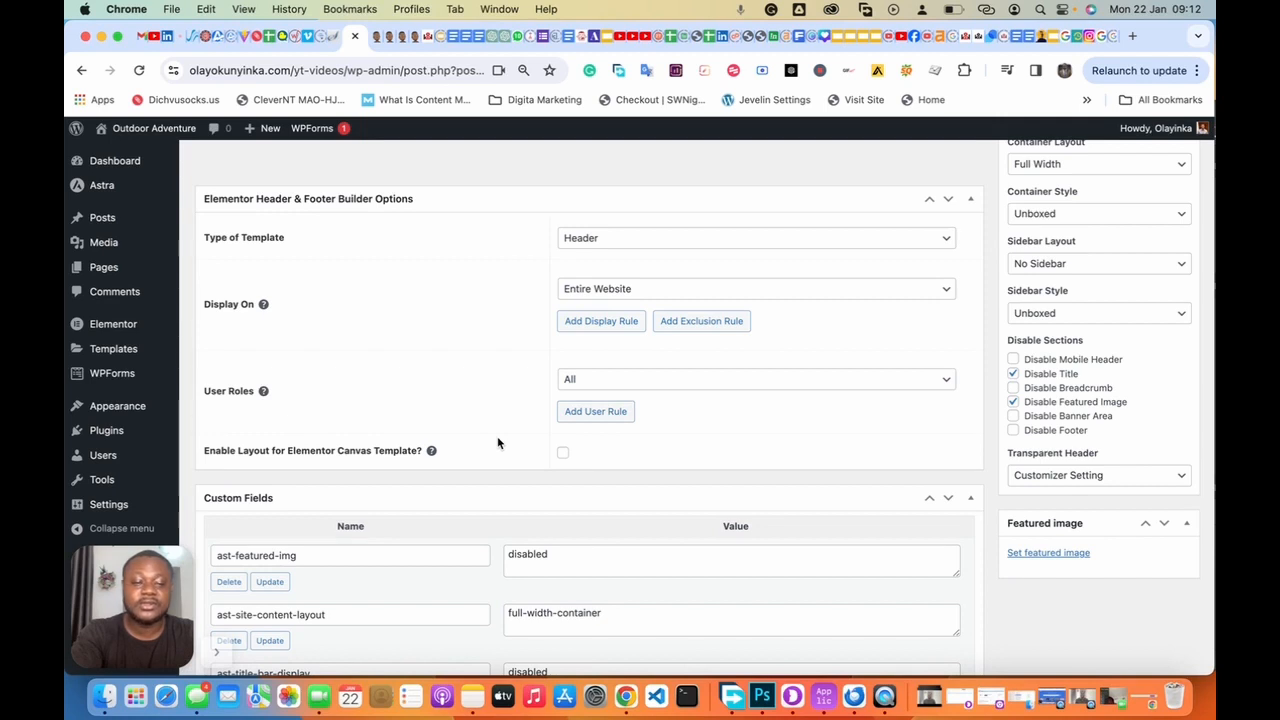
scroll(497, 436, down, 5)
scroll(497, 436, up, 15)
click(1166, 453)
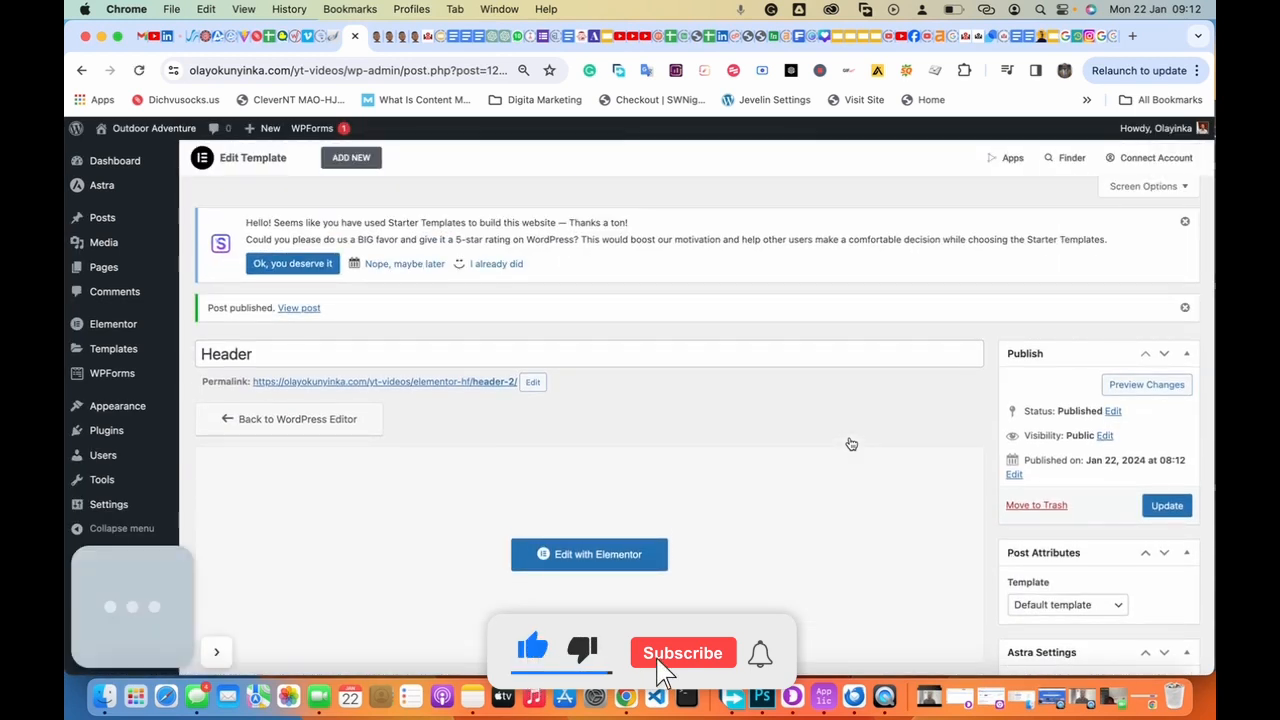
Step: Reload the live homepage to check the new black header, then return to the Header template's edit screen
click(388, 36)
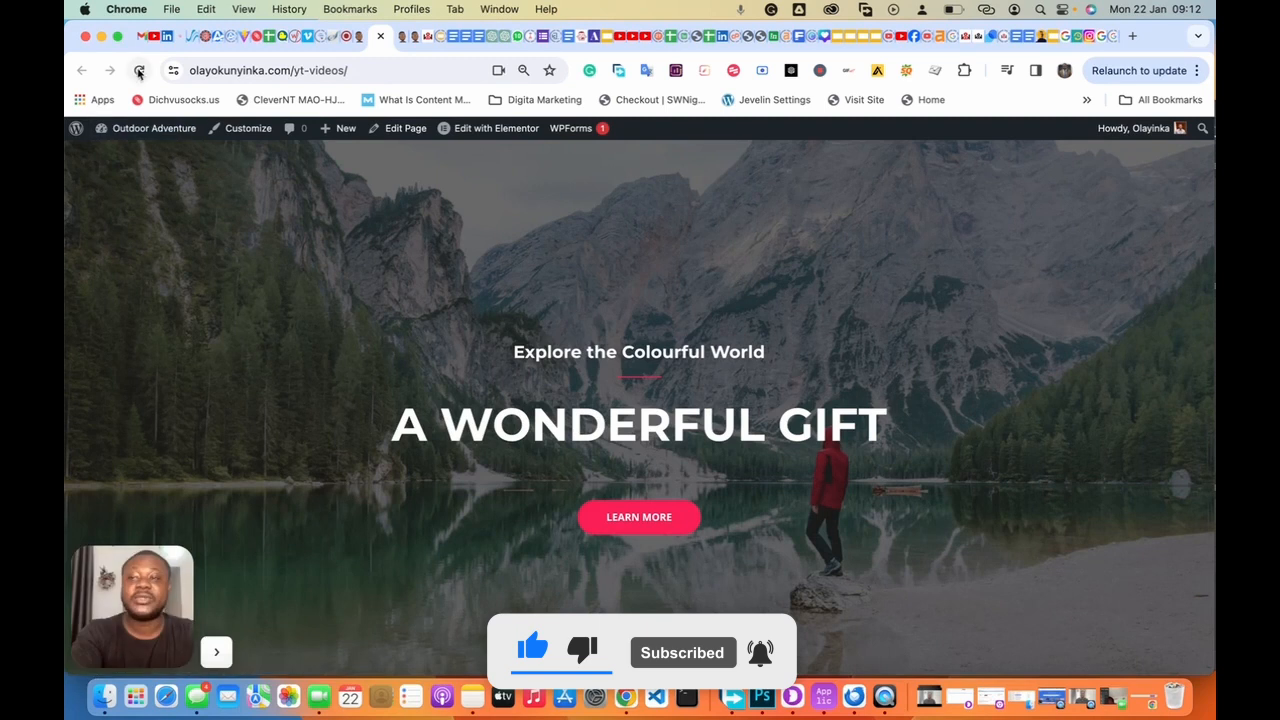
click(139, 70)
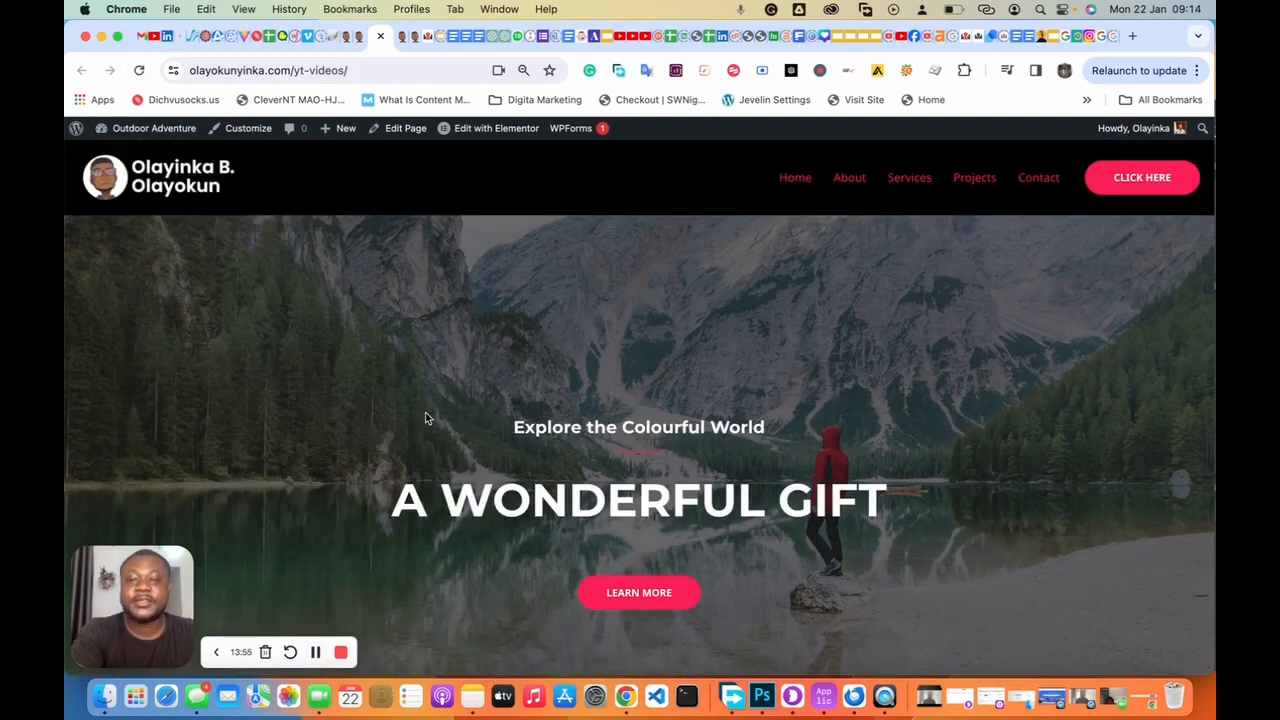
scroll(425, 412, down, 10)
scroll(425, 412, up, 10)
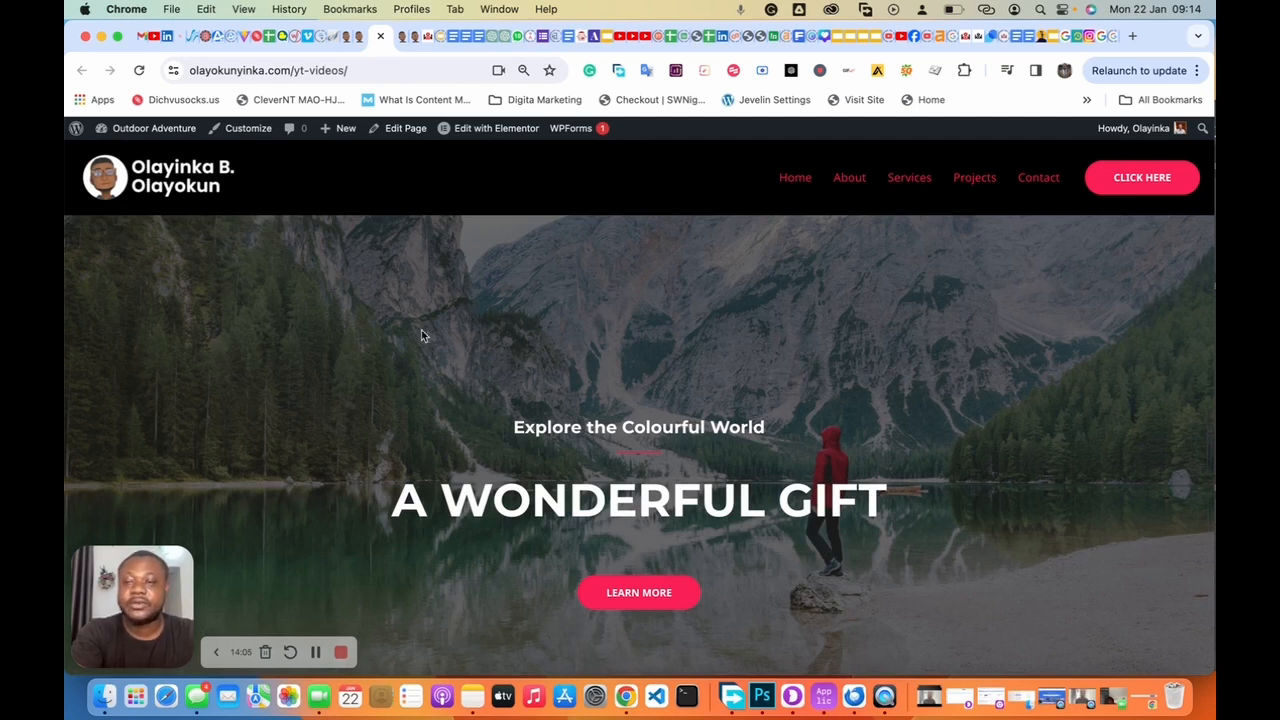
click(348, 40)
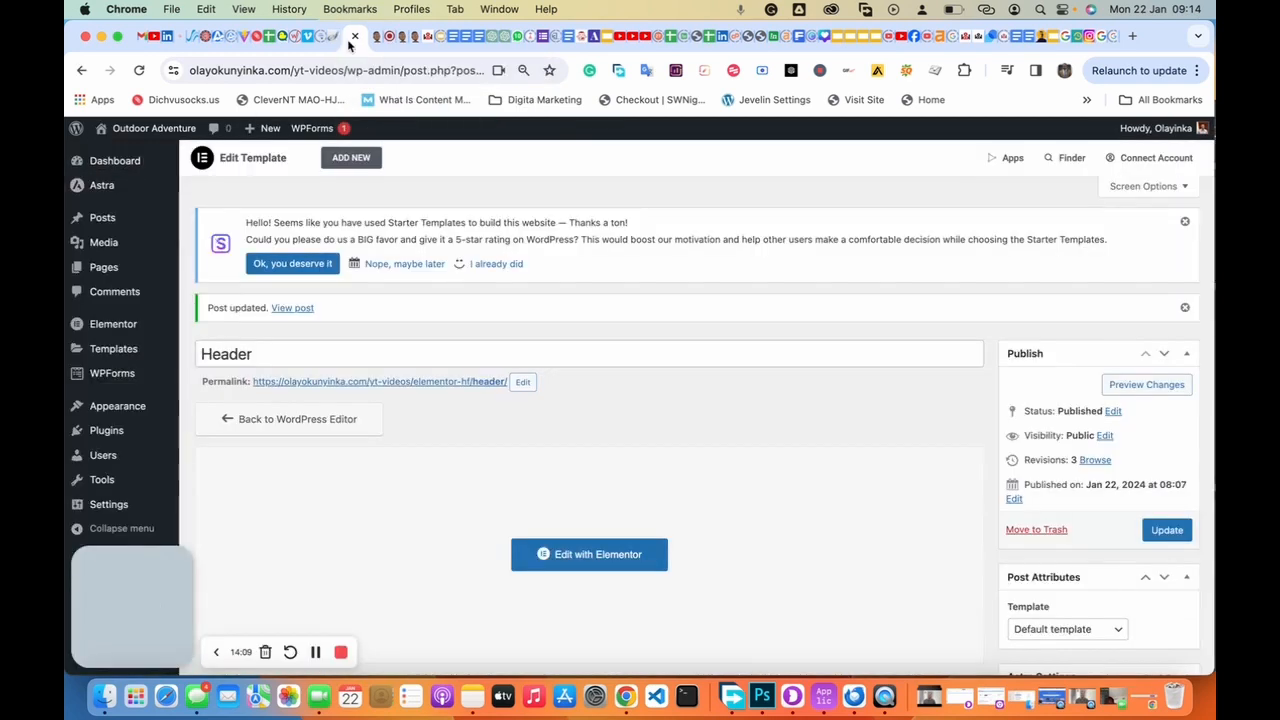
Step: Clear the Header template container's black background colour in Elementor, then view the live site
scroll(515, 447, down, 3)
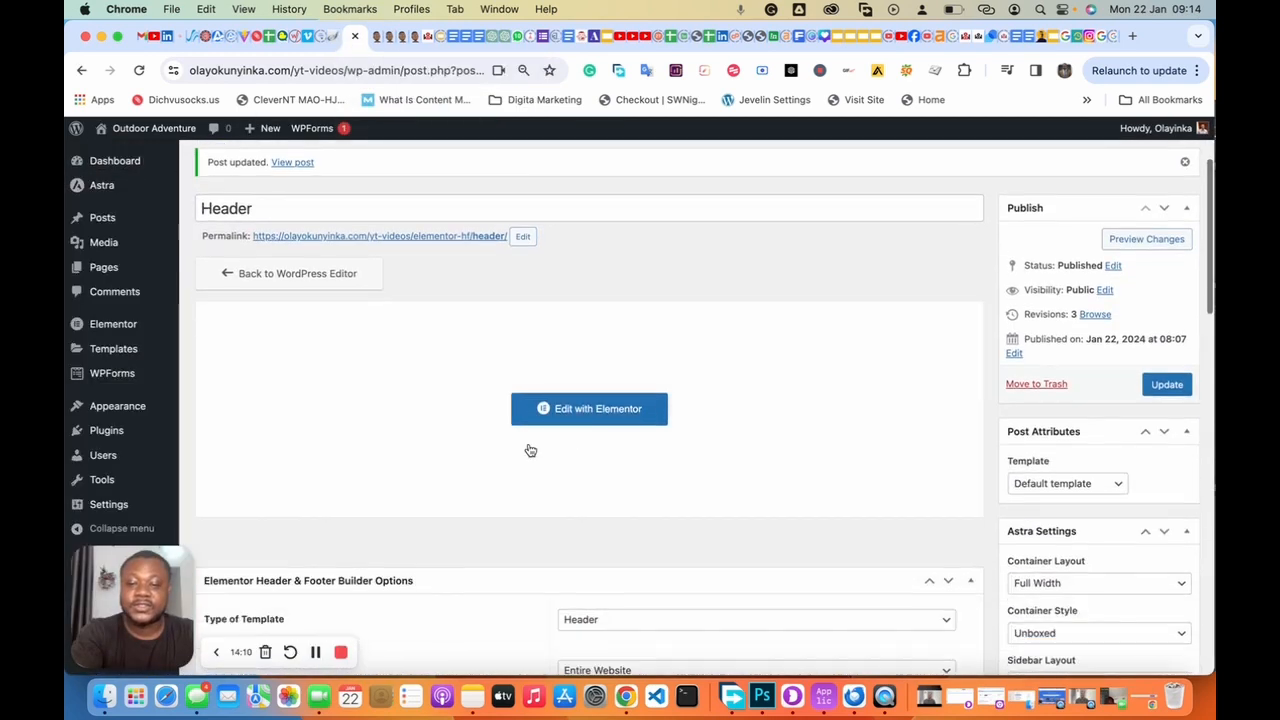
click(590, 414)
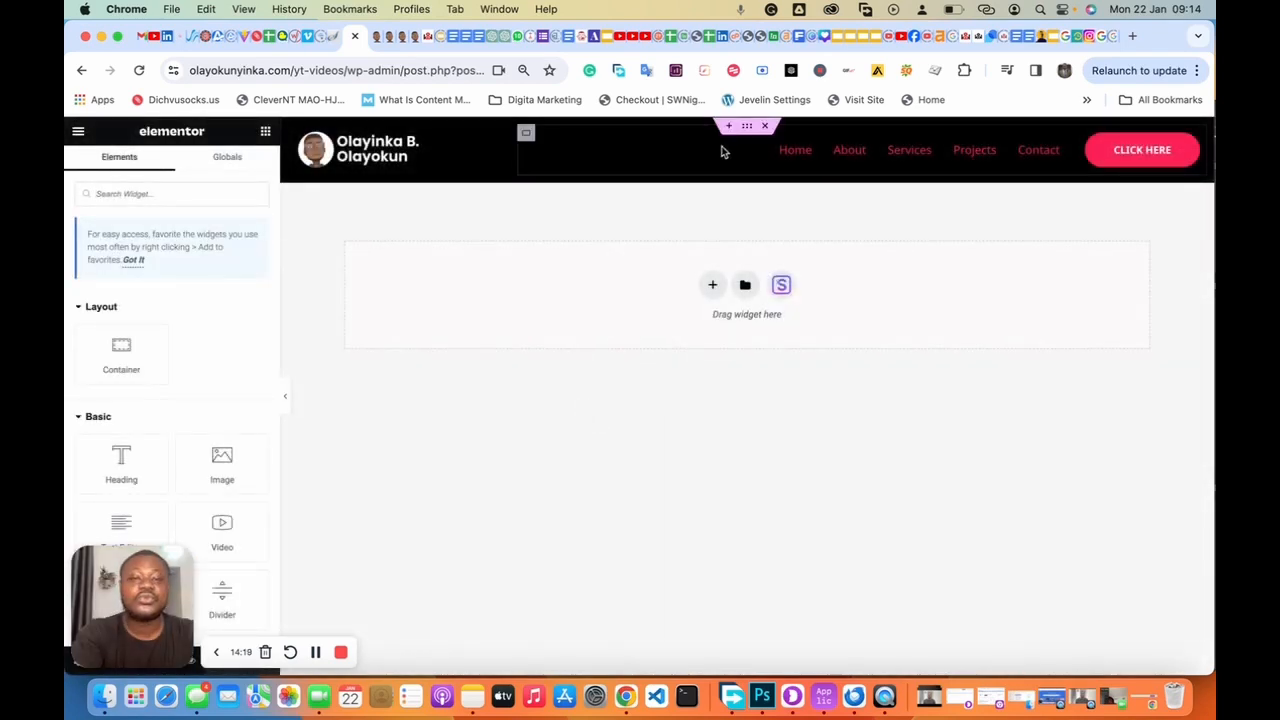
click(746, 128)
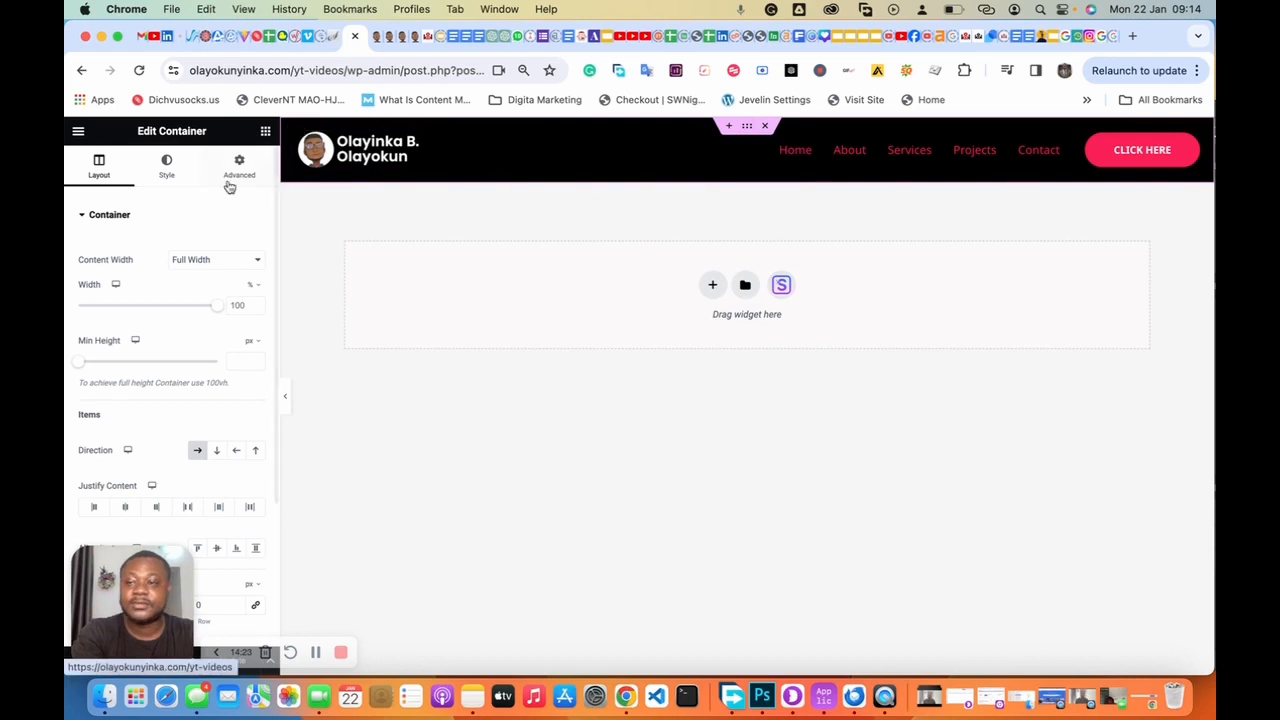
click(167, 174)
click(255, 309)
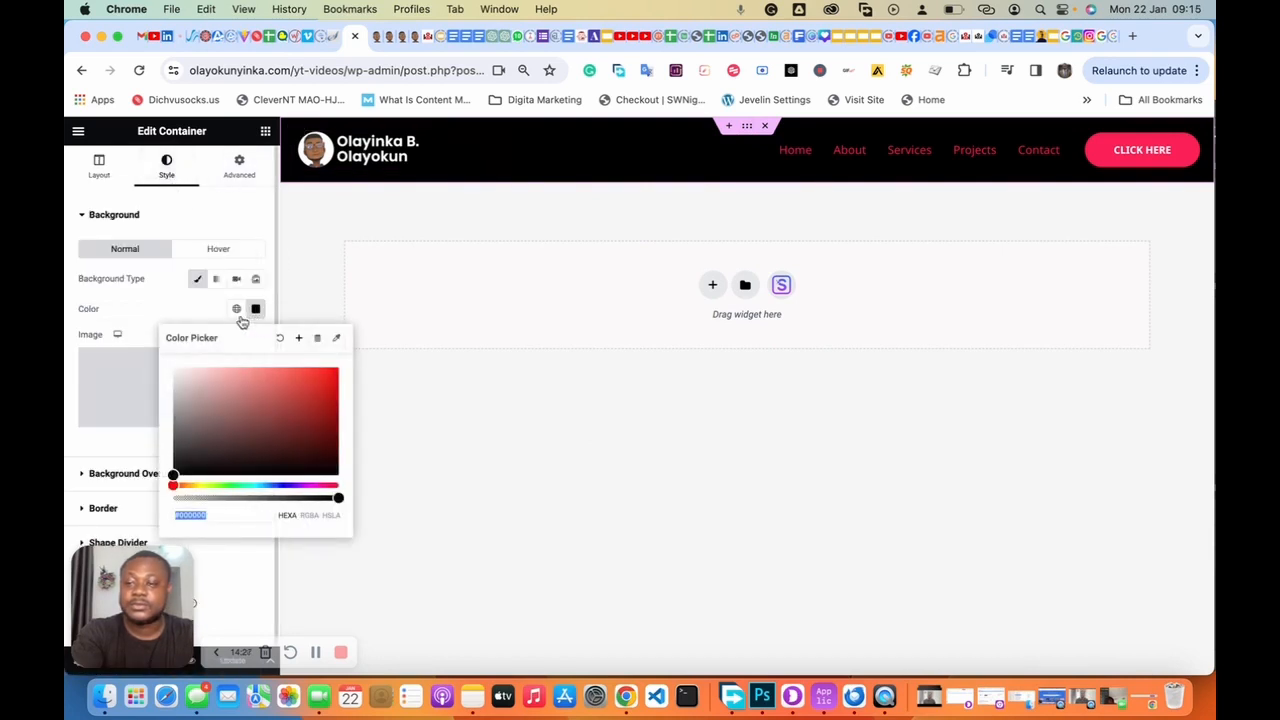
click(279, 338)
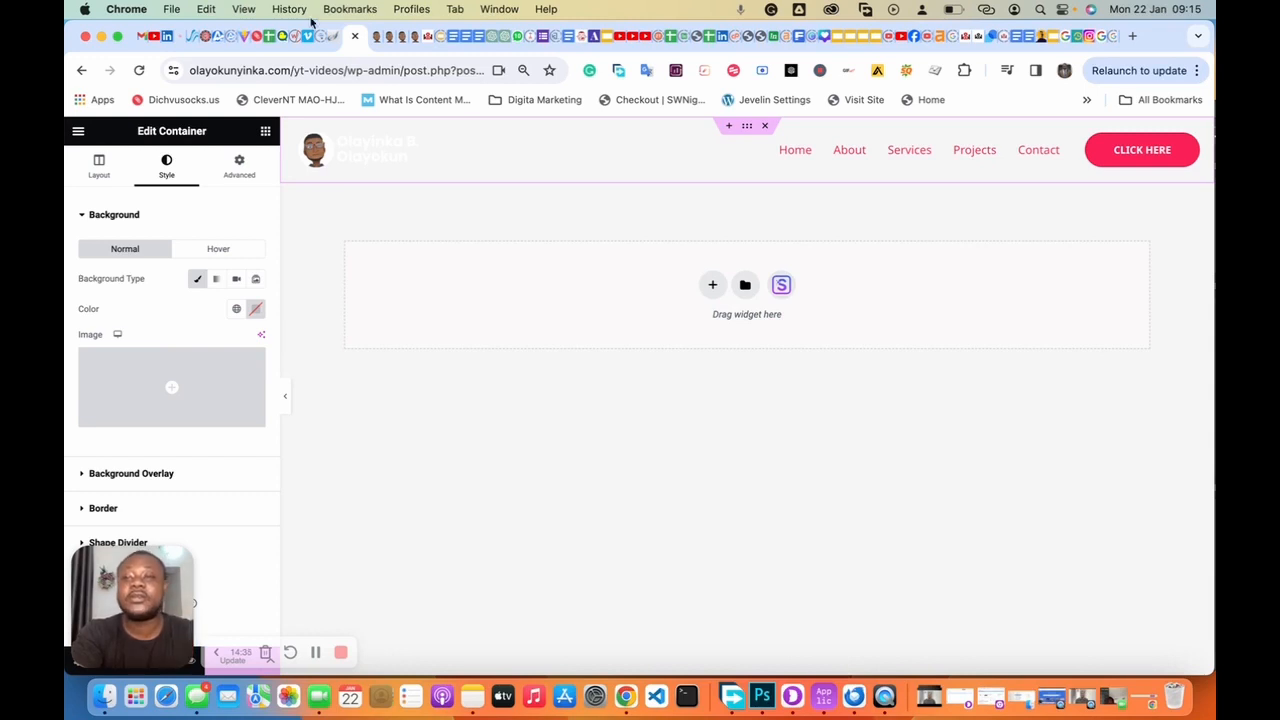
click(386, 36)
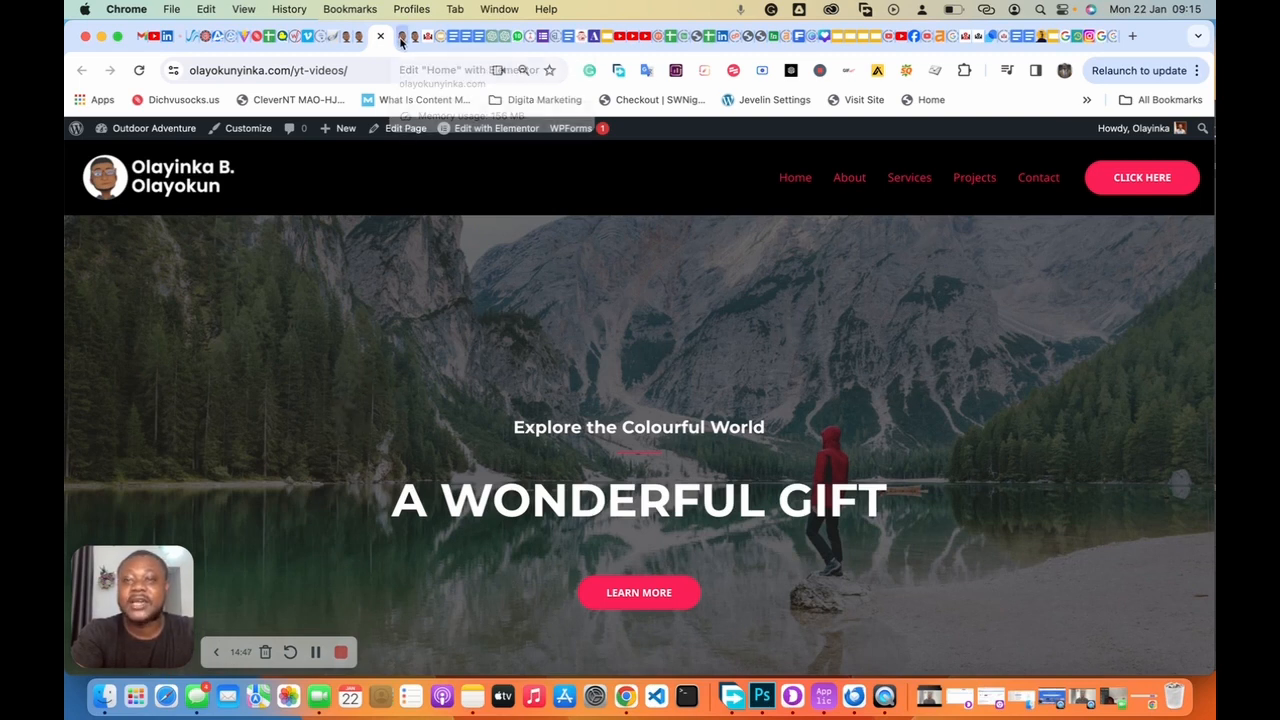
Step: Unlink the container's margins and set its bottom margin to -100 px
click(348, 37)
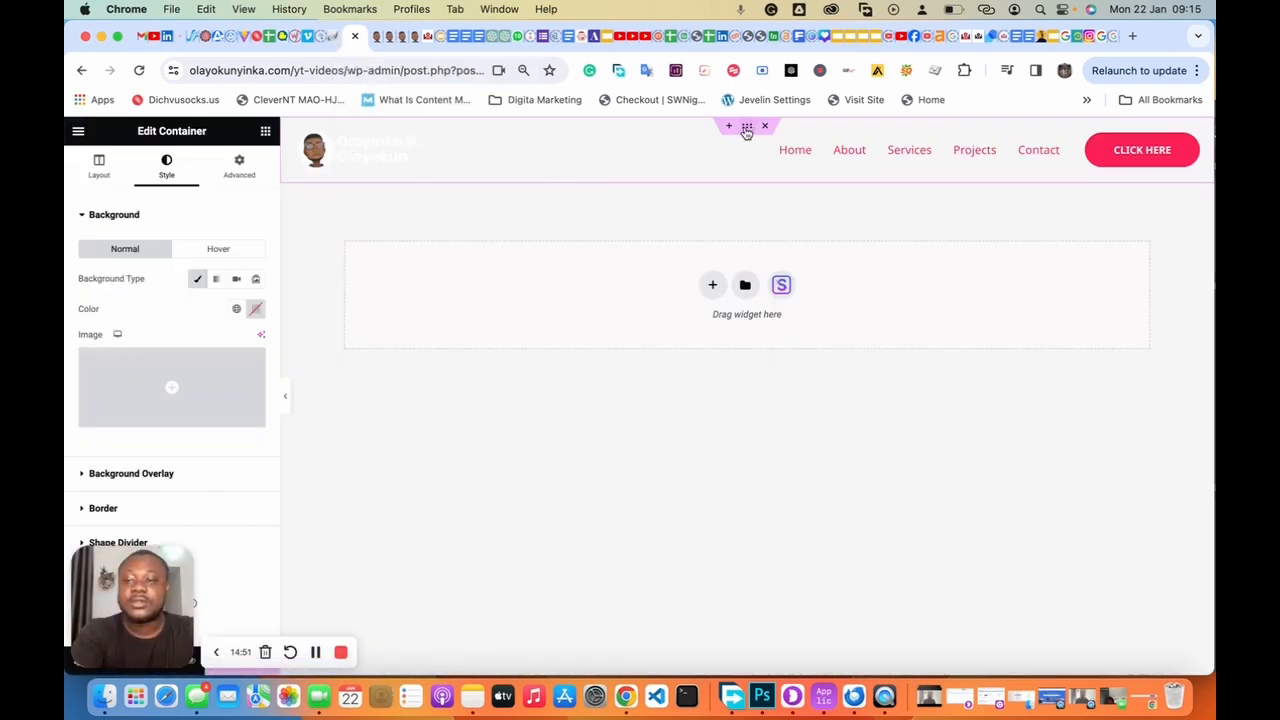
click(234, 180)
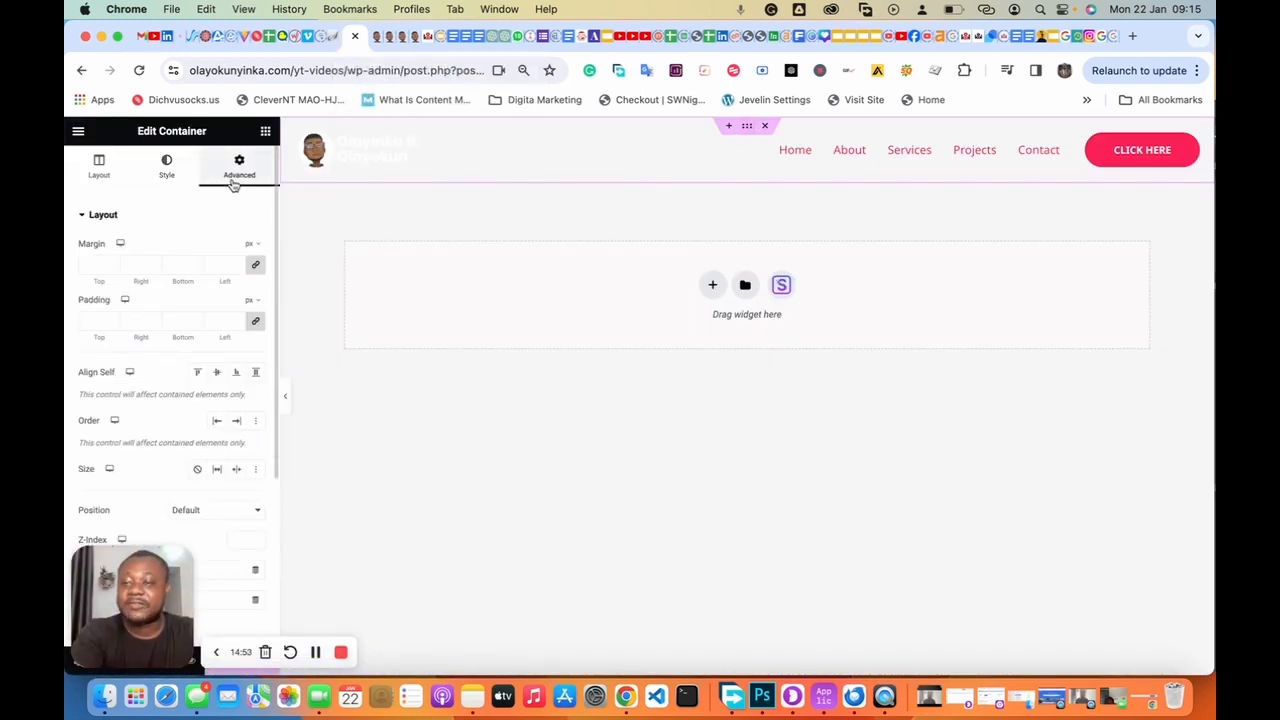
click(255, 268)
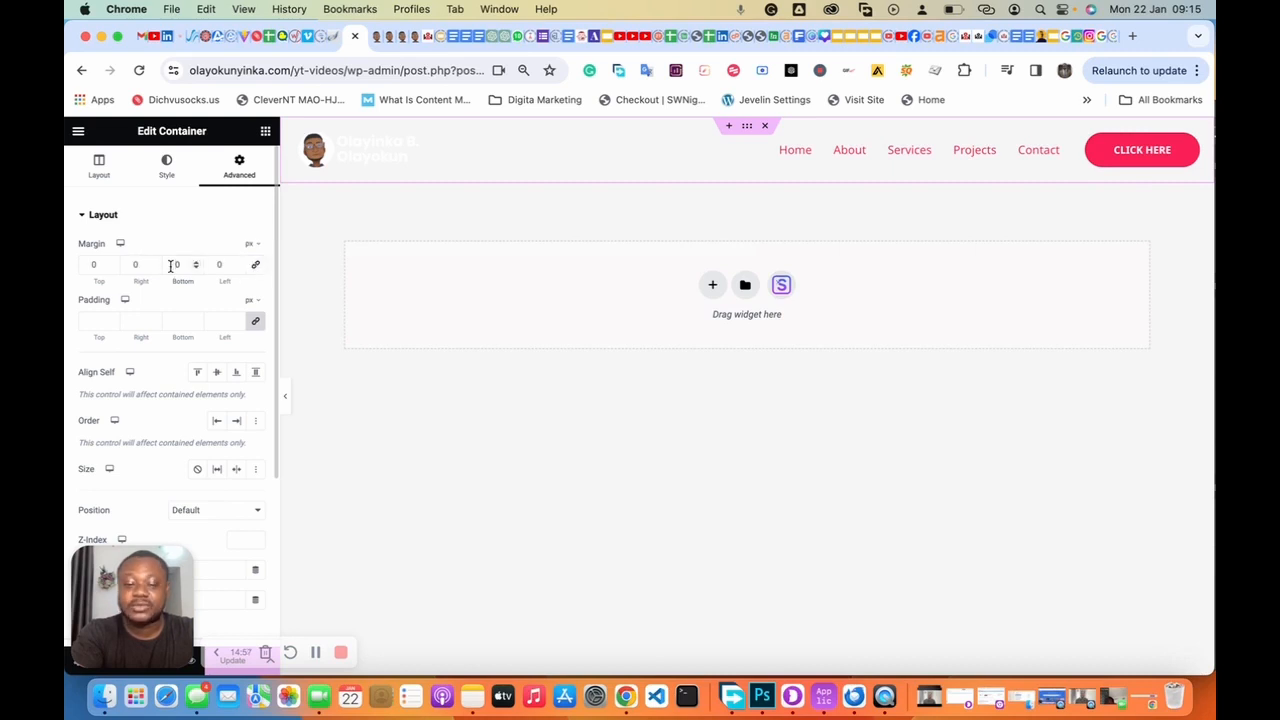
text(100)
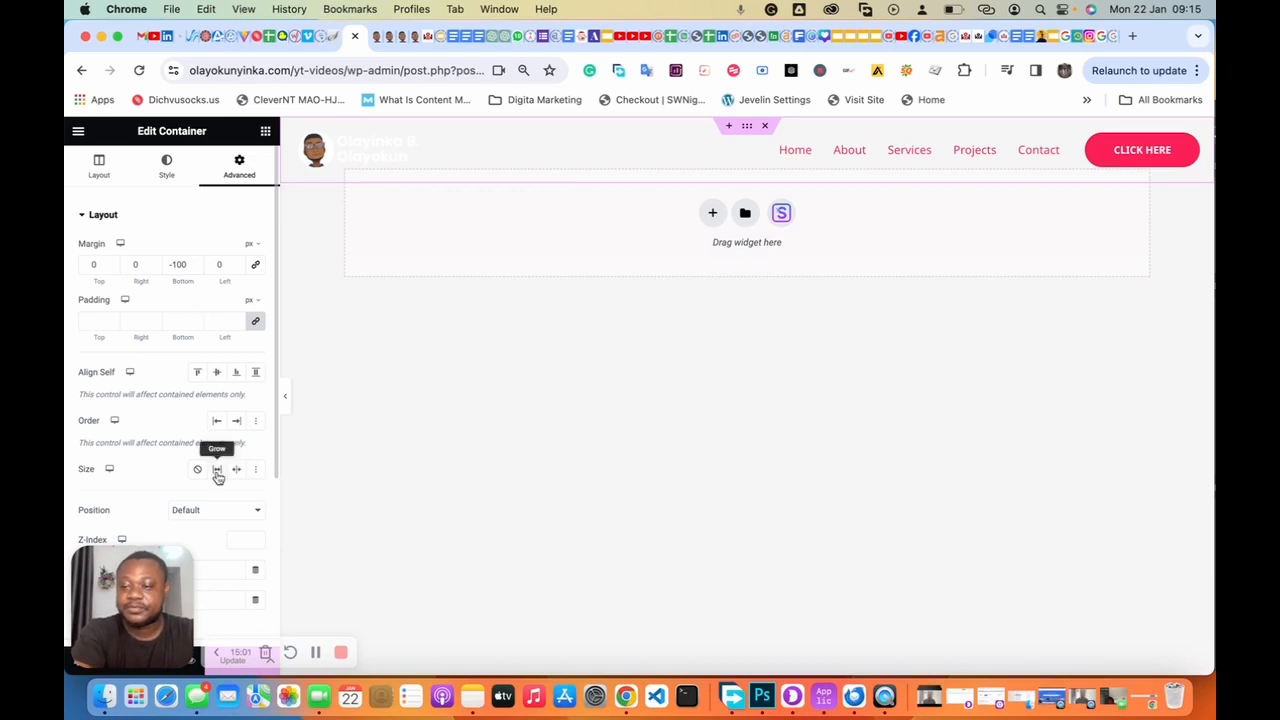
click(215, 655)
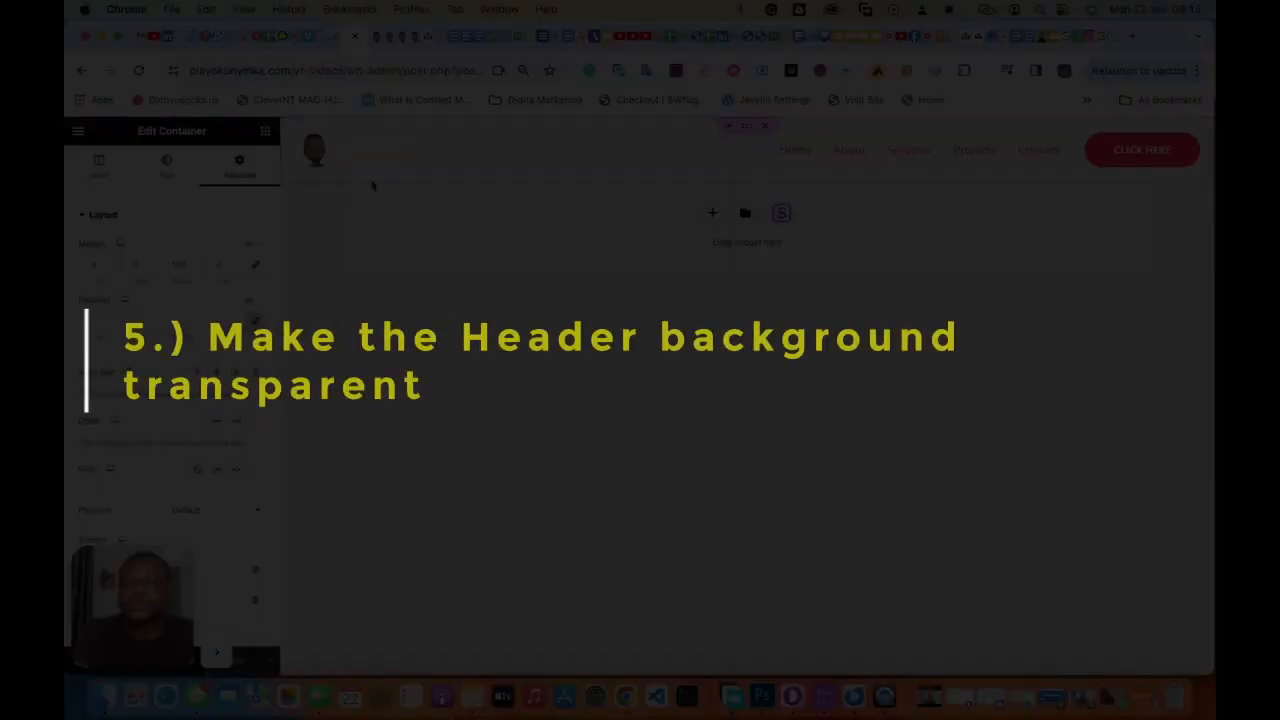
Step: View the live site with the header sitting transparently over the mountain hero
click(388, 43)
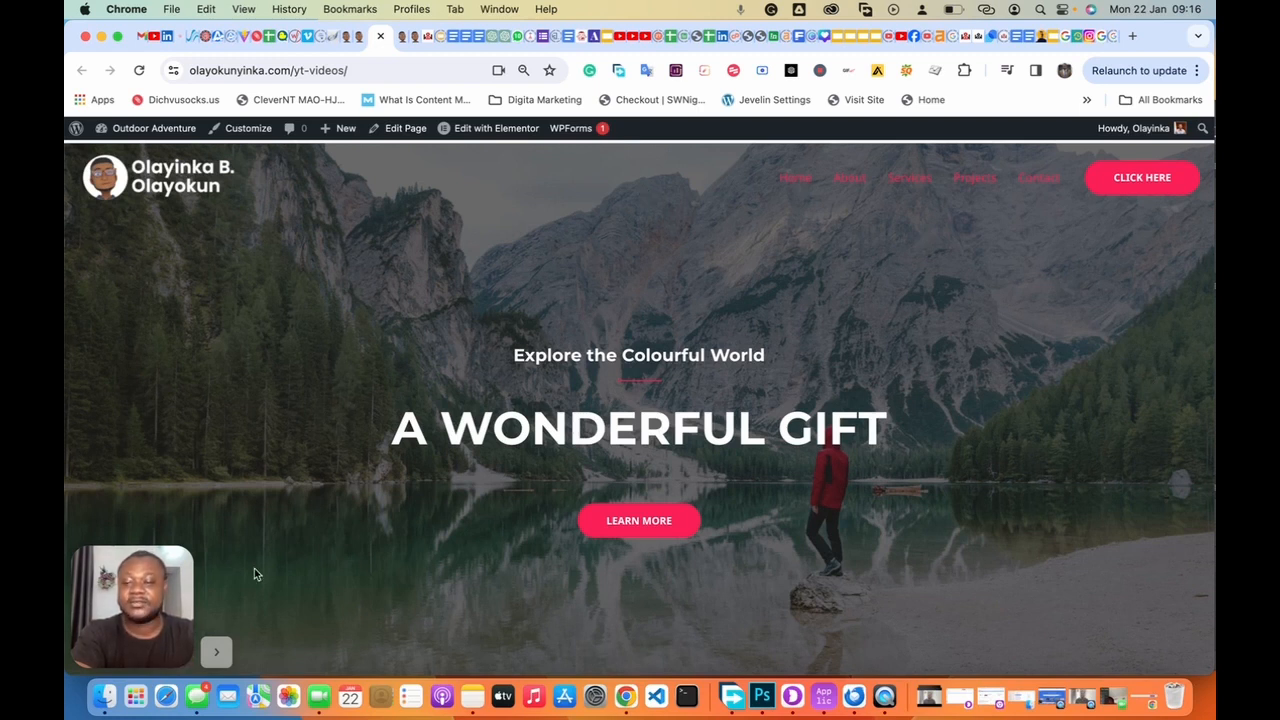
click(216, 652)
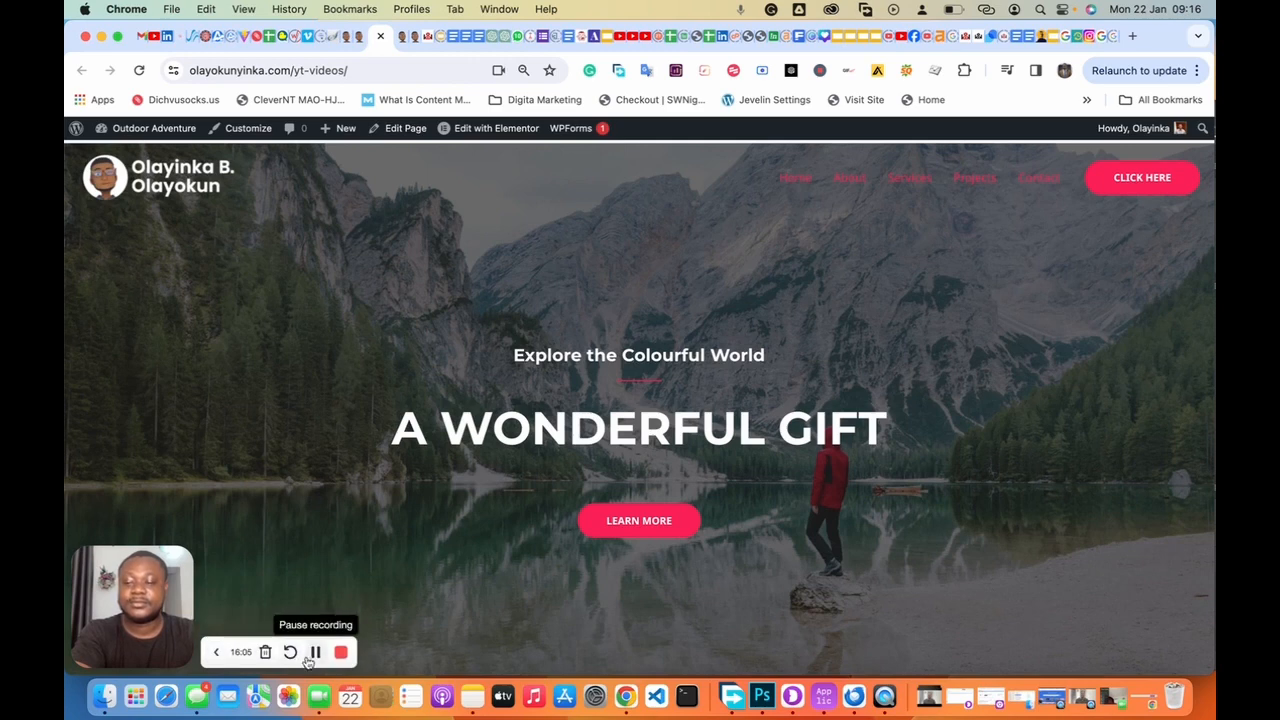
click(315, 652)
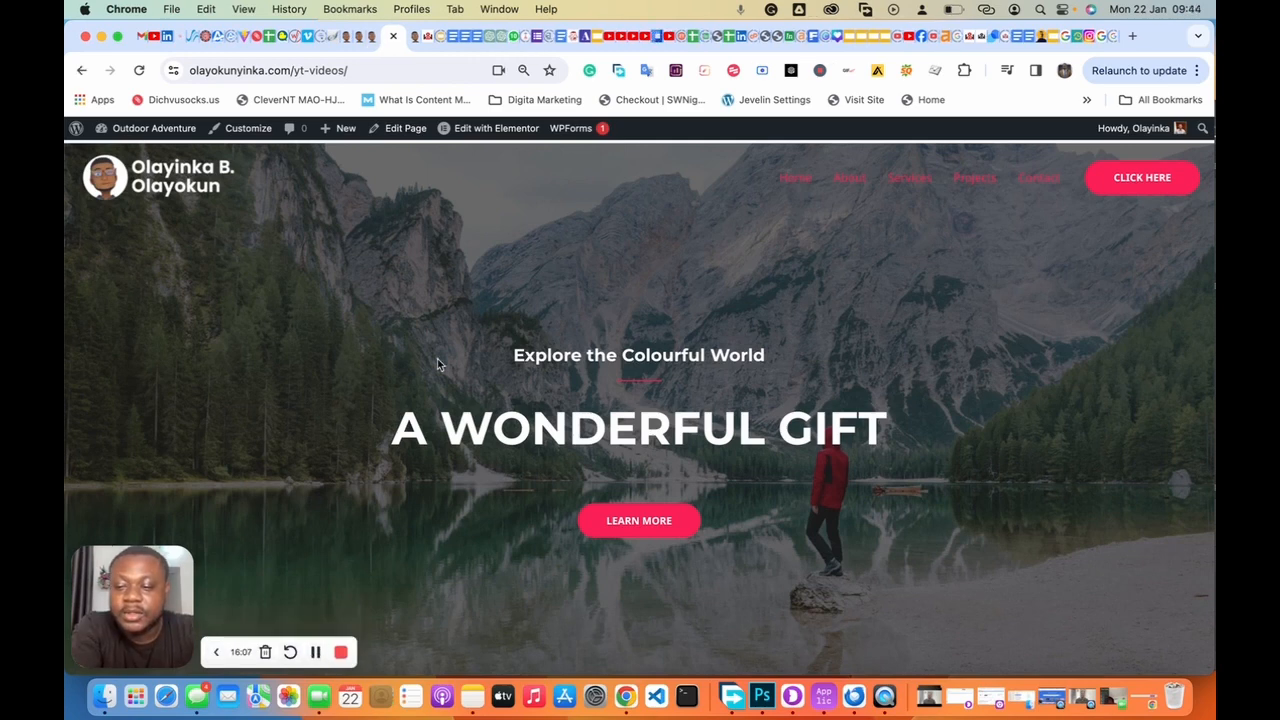
scroll(437, 362, down, 20)
scroll(437, 362, up, 12)
scroll(437, 364, up, 10)
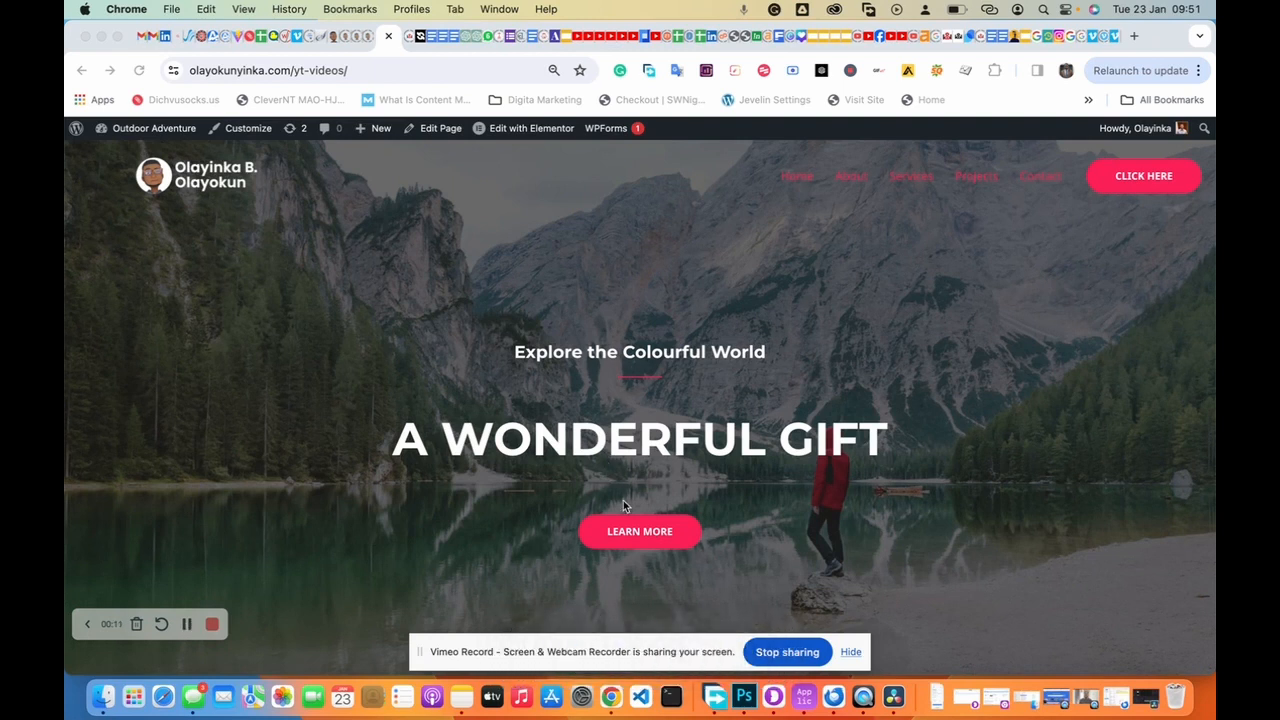
Step: Open the yt-videos home page in Elementor via the admin bar's Edit with Elementor
click(185, 627)
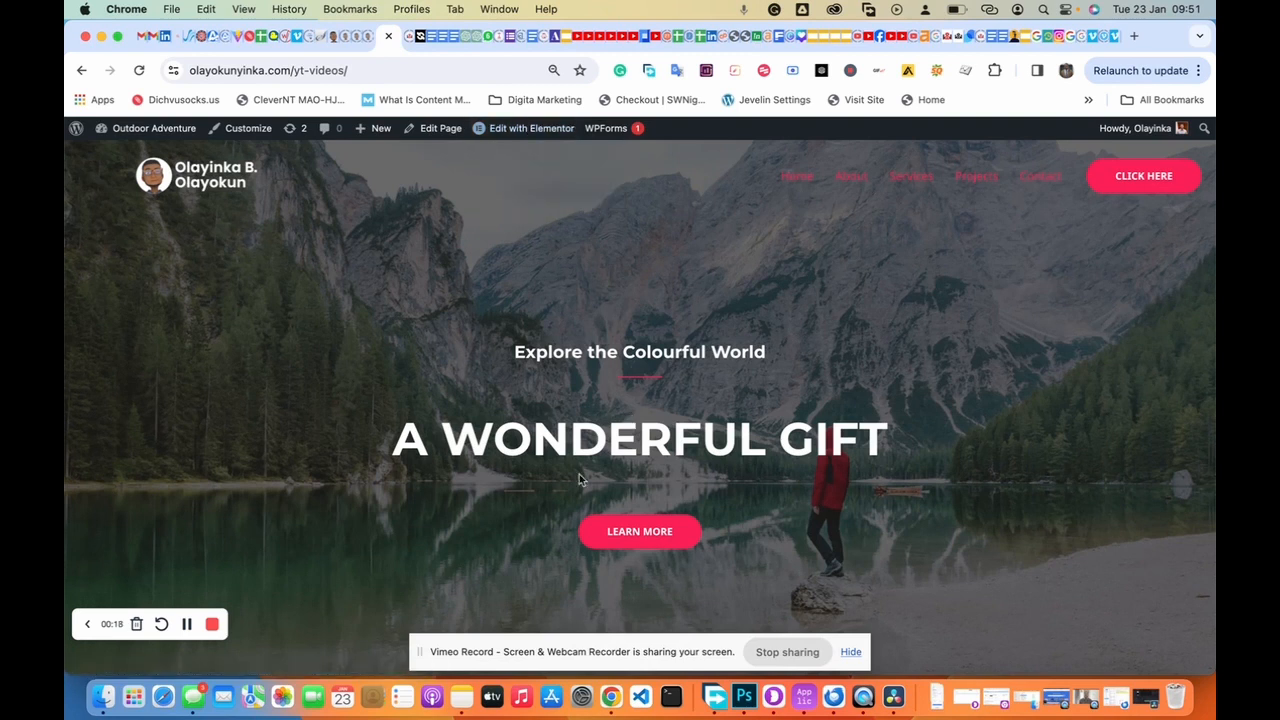
mouse_move(537, 132)
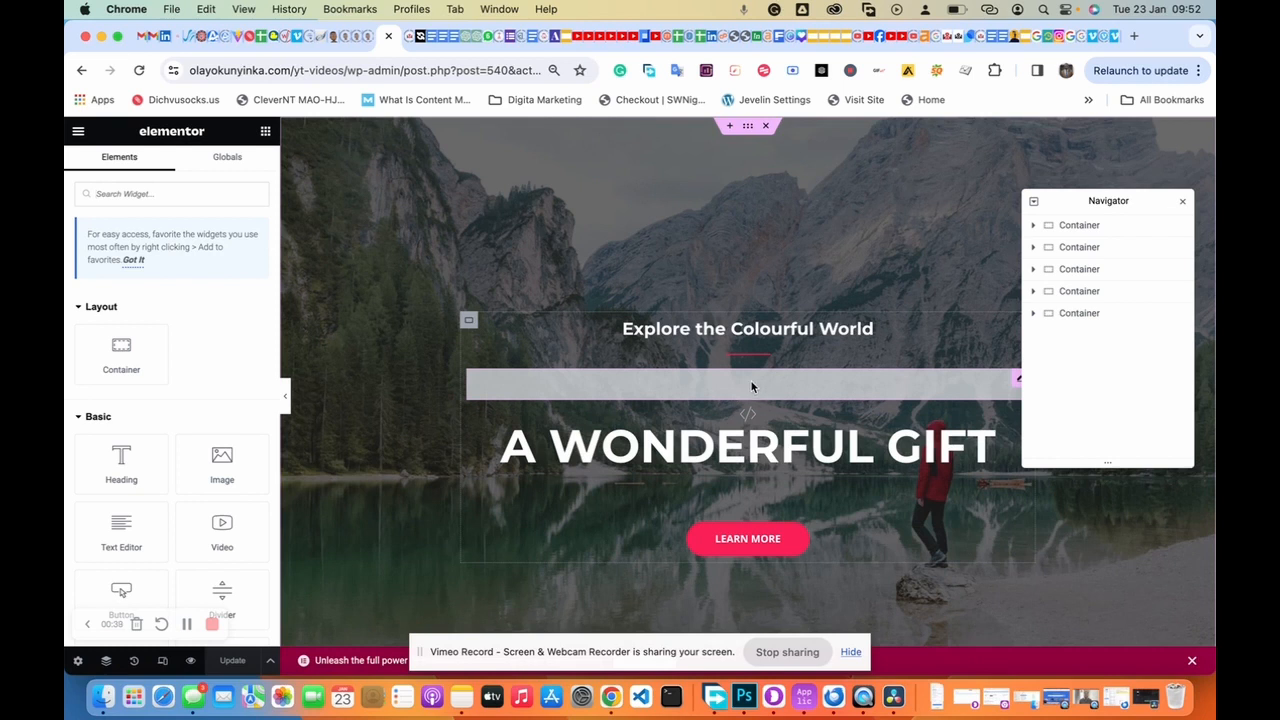
Step: Delete the hero's old HTML widget and drop a new HTML widget just above A WONDERFUL GIFT
click(751, 385)
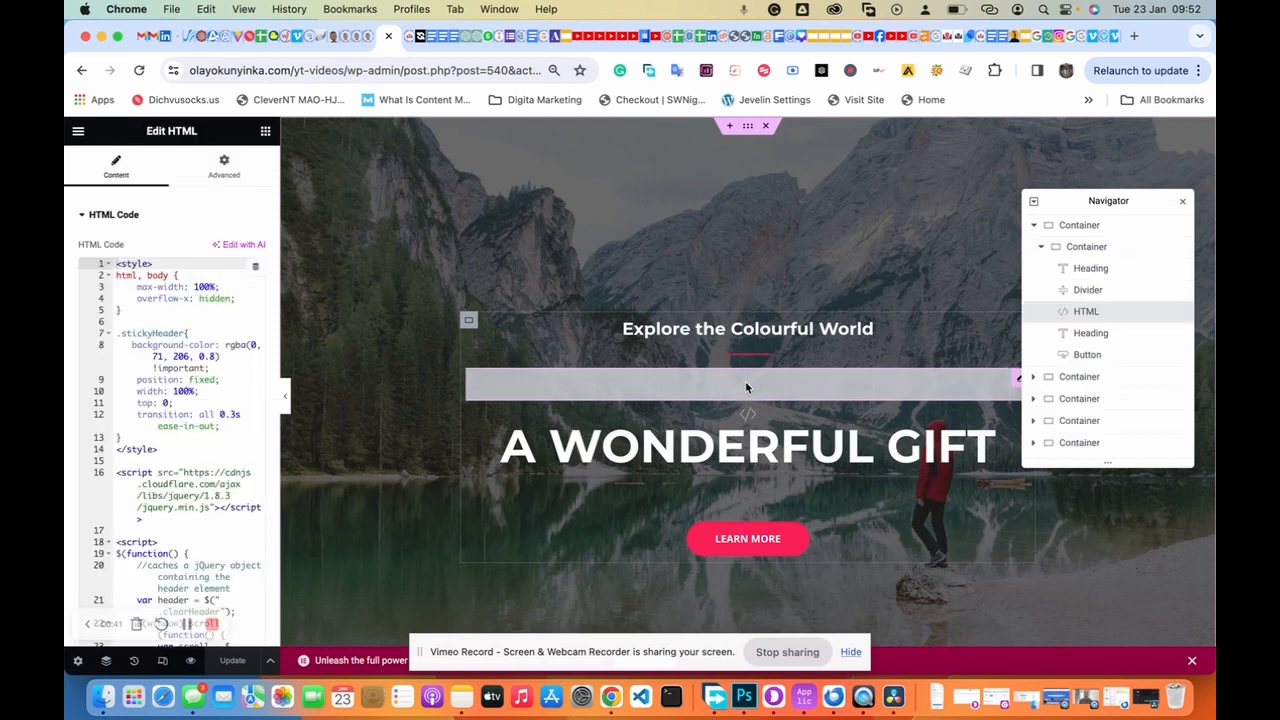
right_click(1076, 317)
click(1064, 636)
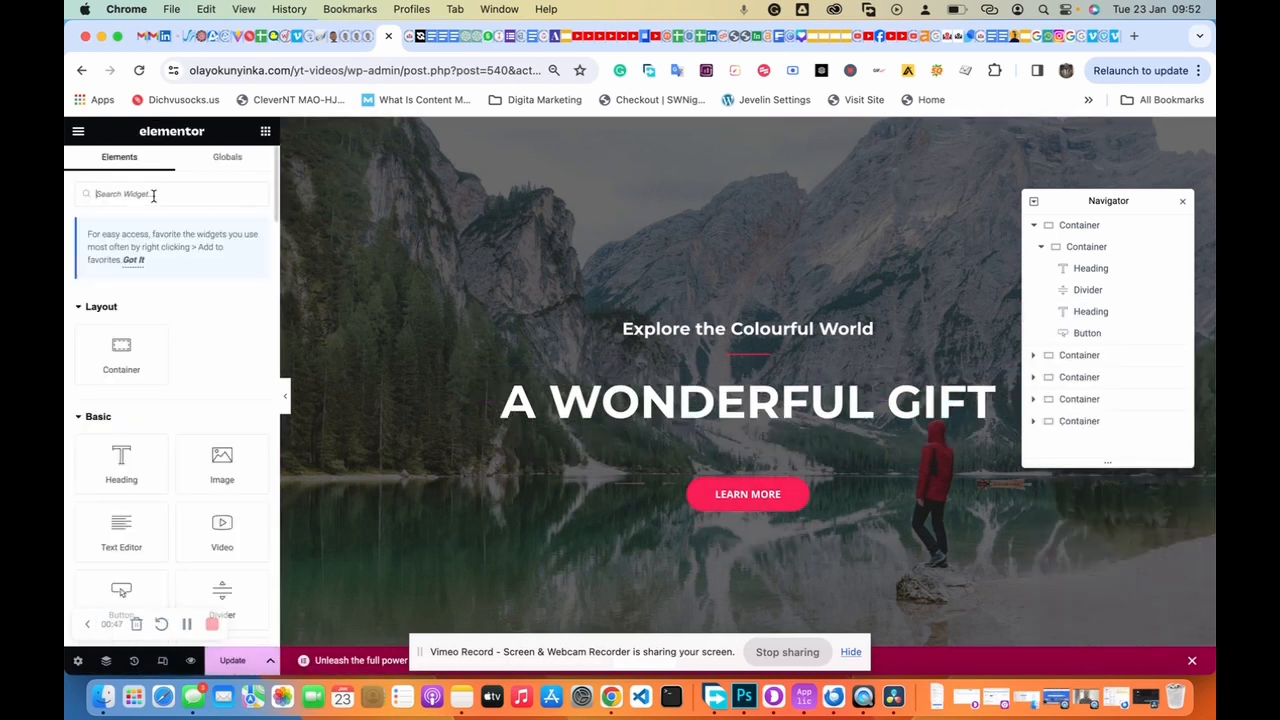
text(html)
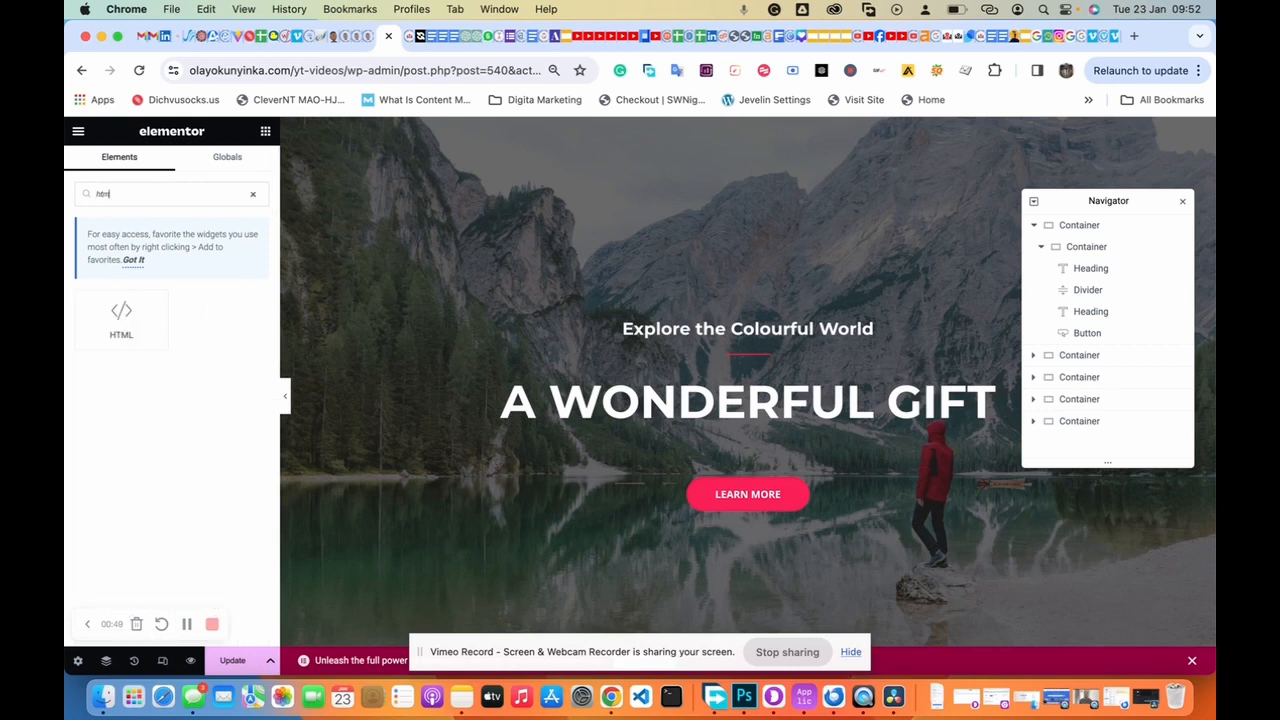
drag(111, 327, 735, 378)
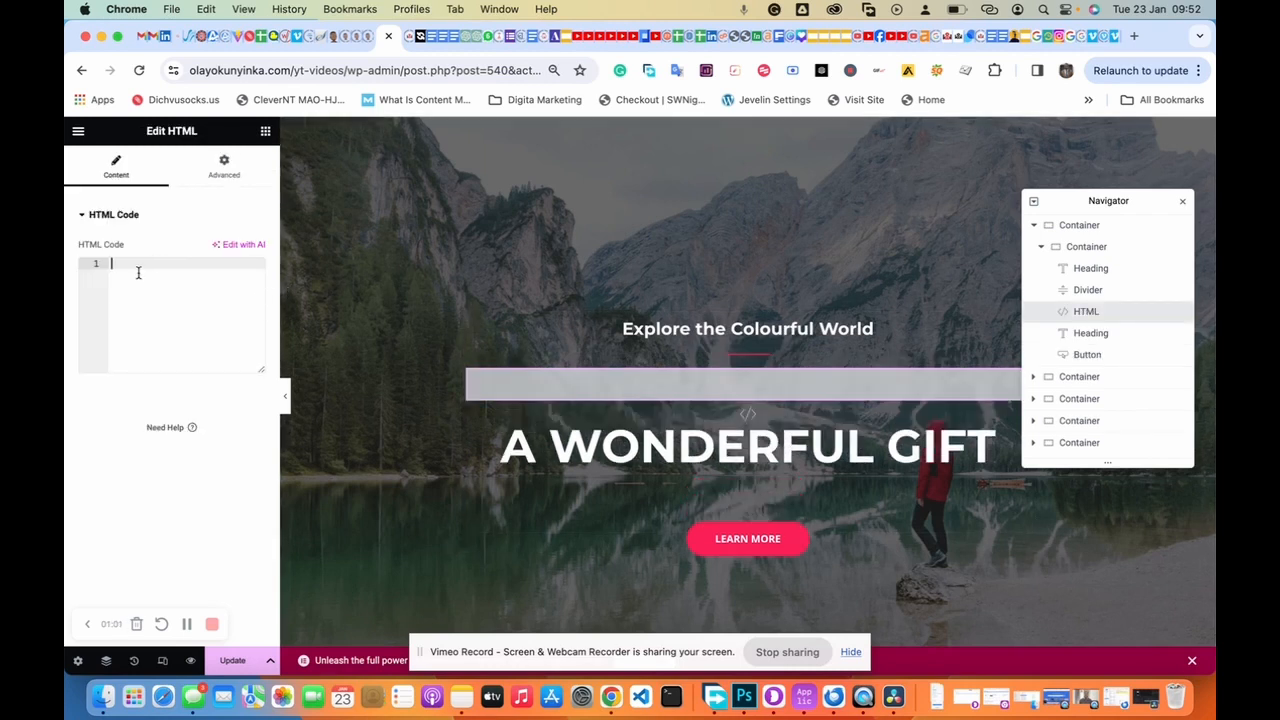
Step: Paste the sticky-header CSS and jQuery script into the widget, then select the clearHeader class name
key(super+v)
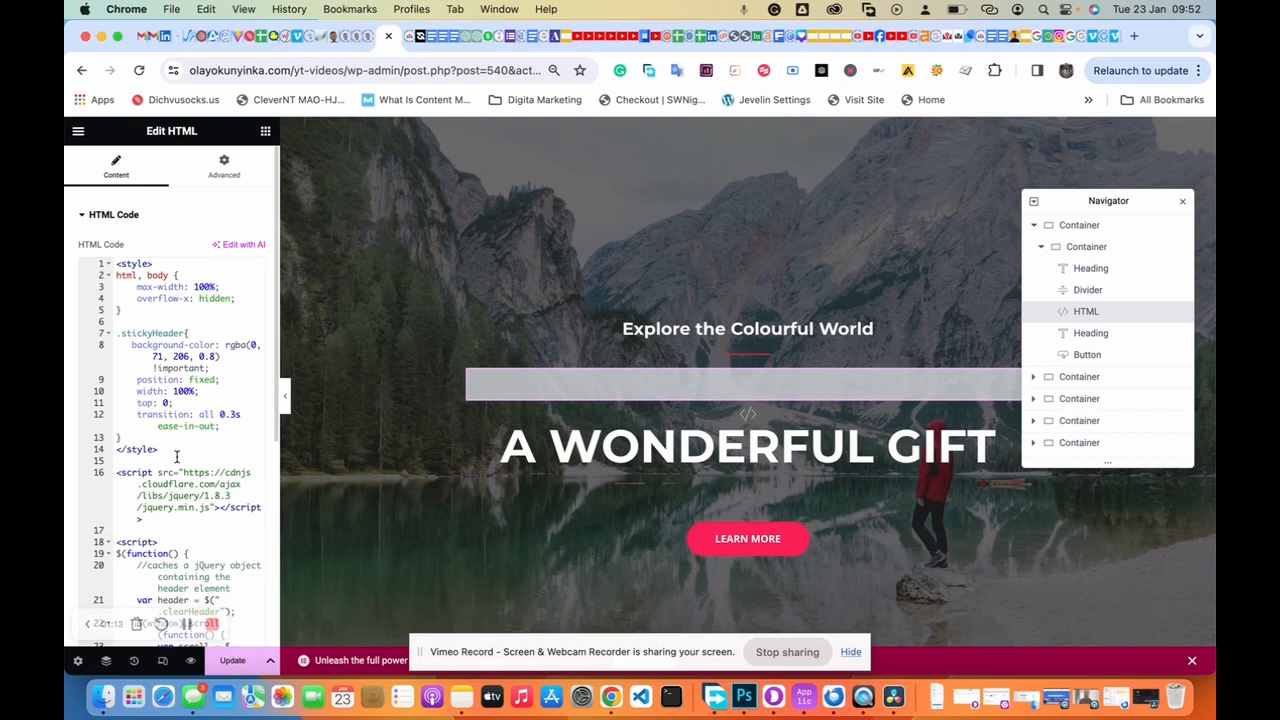
scroll(177, 457, down, 3)
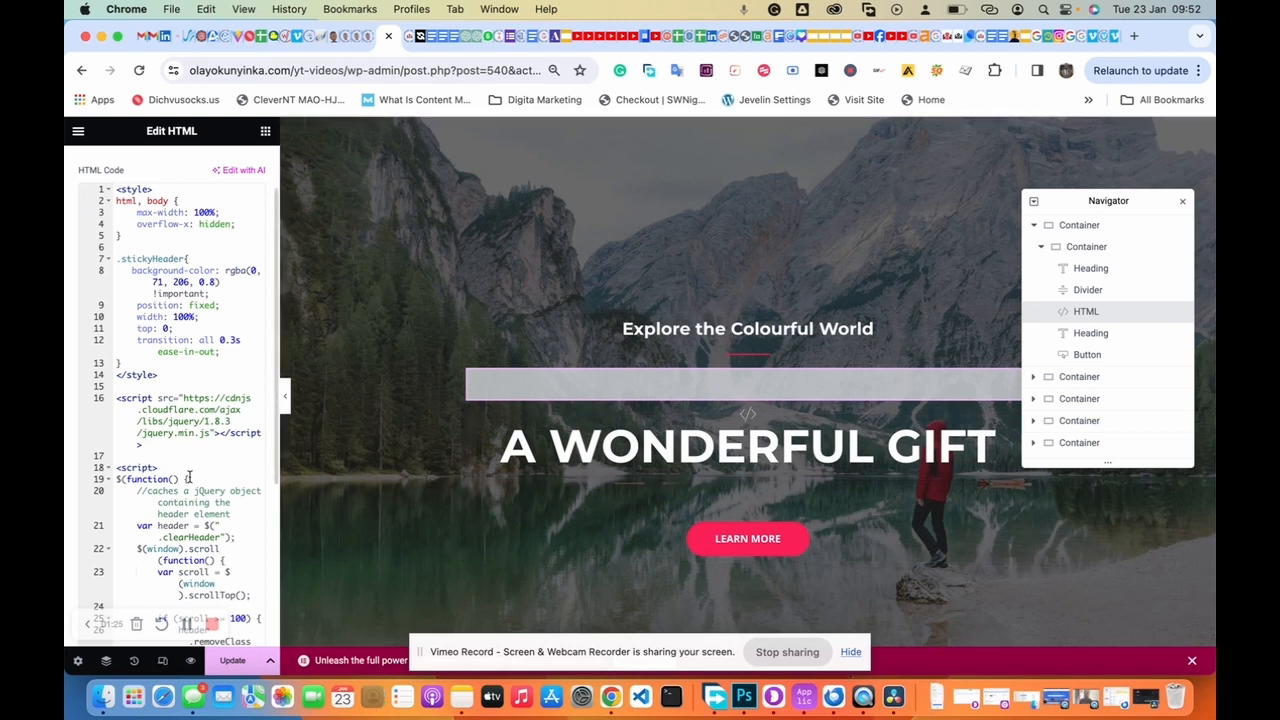
scroll(193, 407, up, 2)
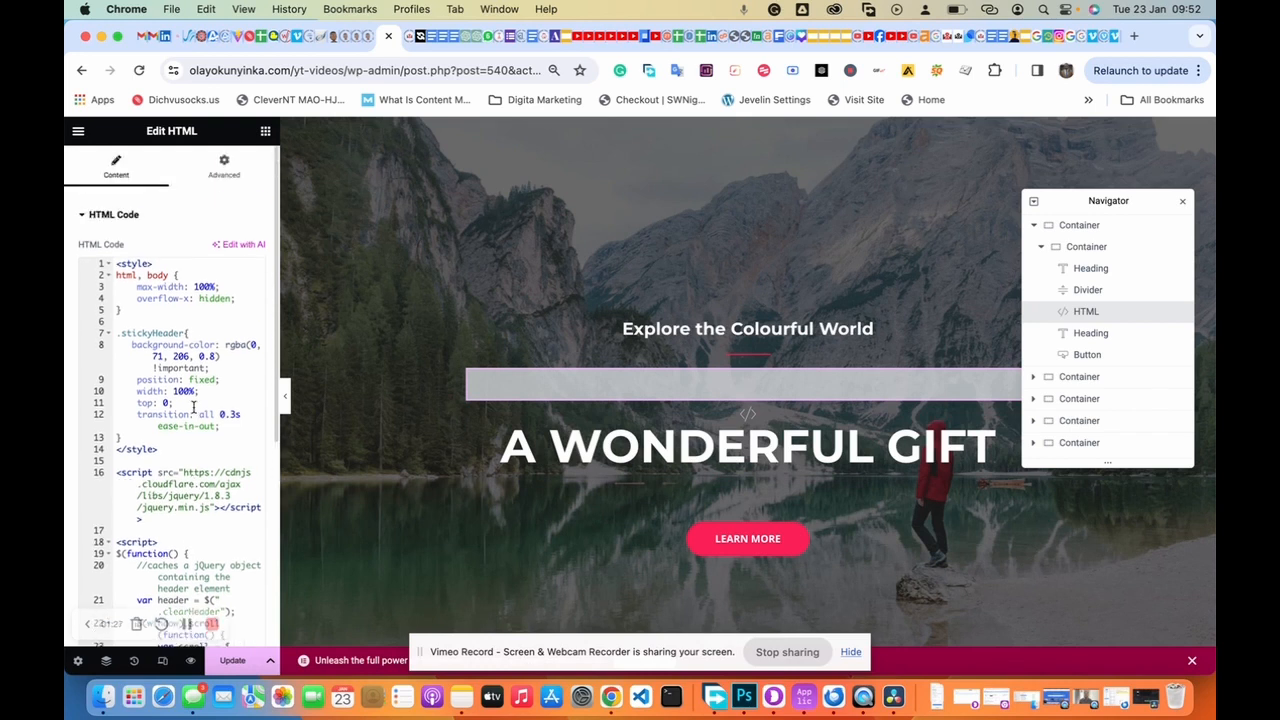
scroll(193, 407, down, 3)
scroll(193, 407, down, 4)
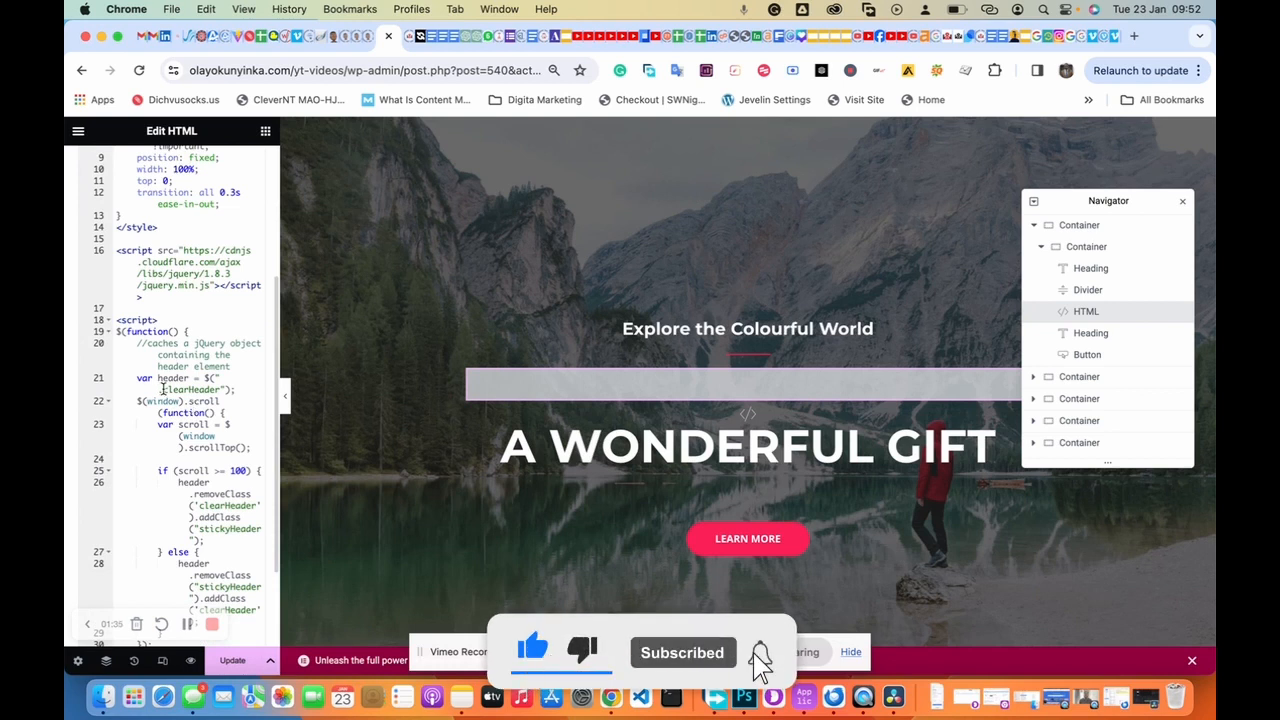
drag(163, 389, 221, 389)
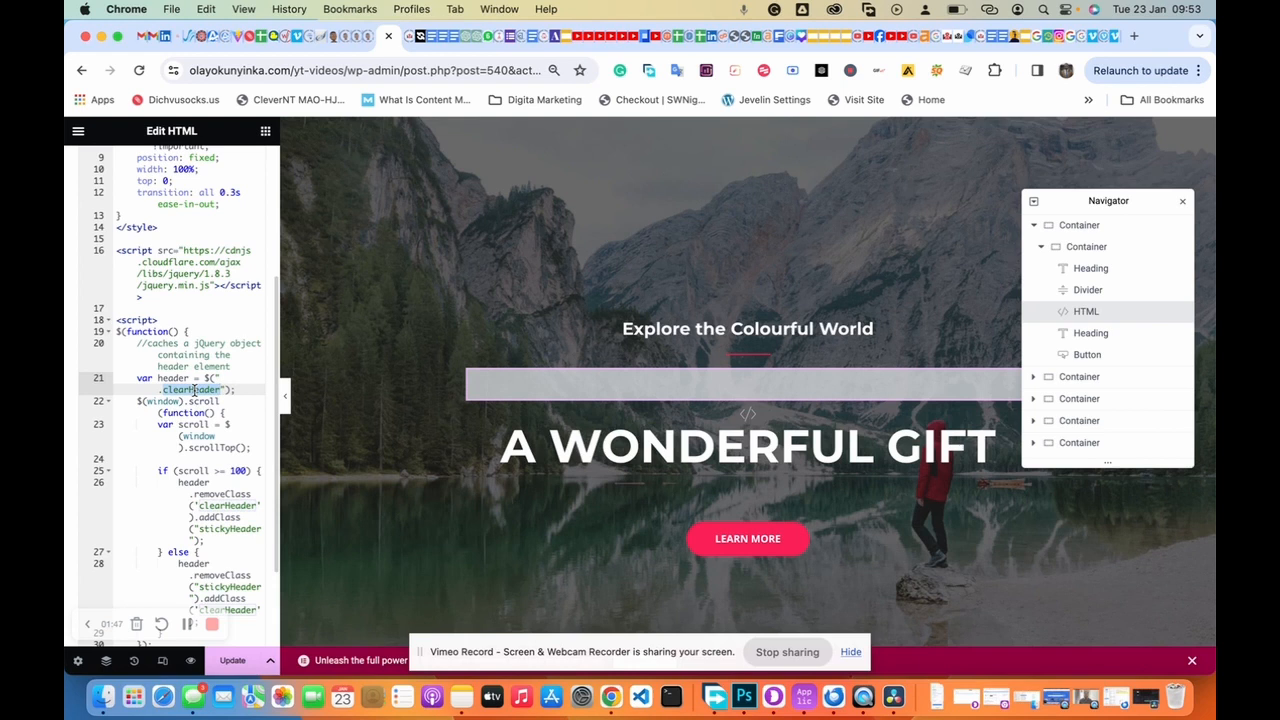
Step: Save the page with the new code and exit Elementor to the WordPress page editor
click(237, 666)
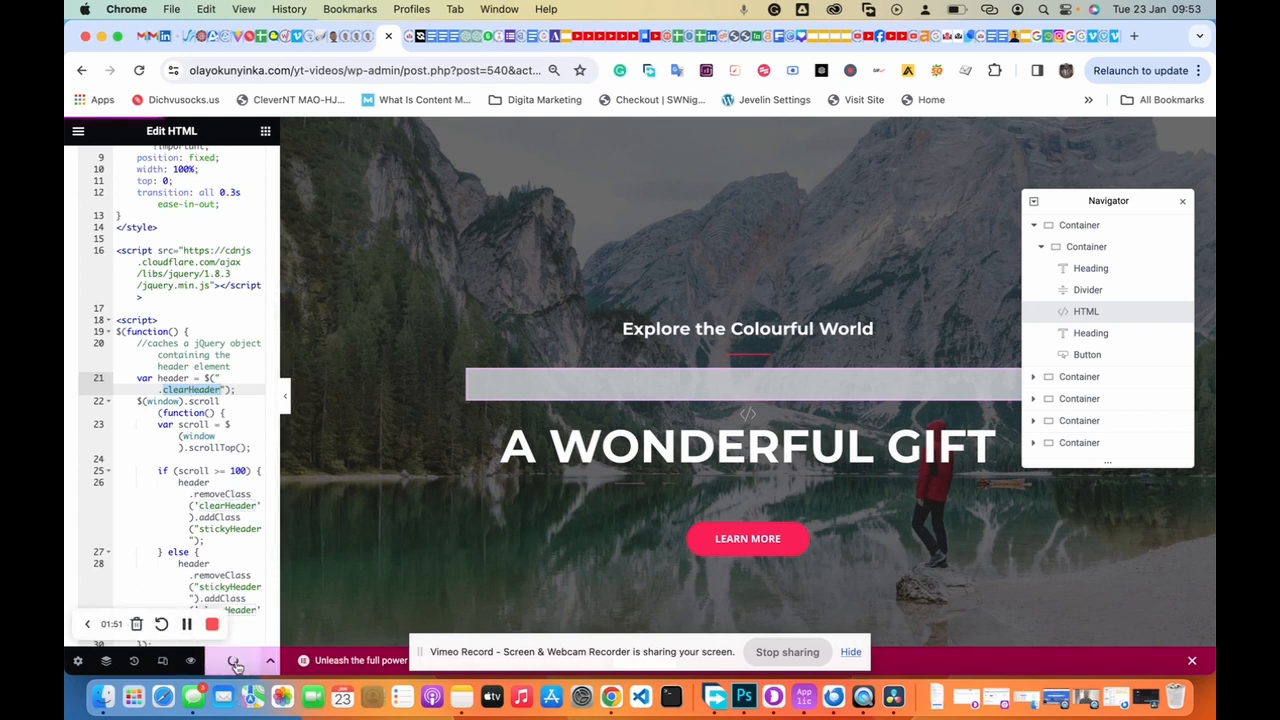
click(78, 131)
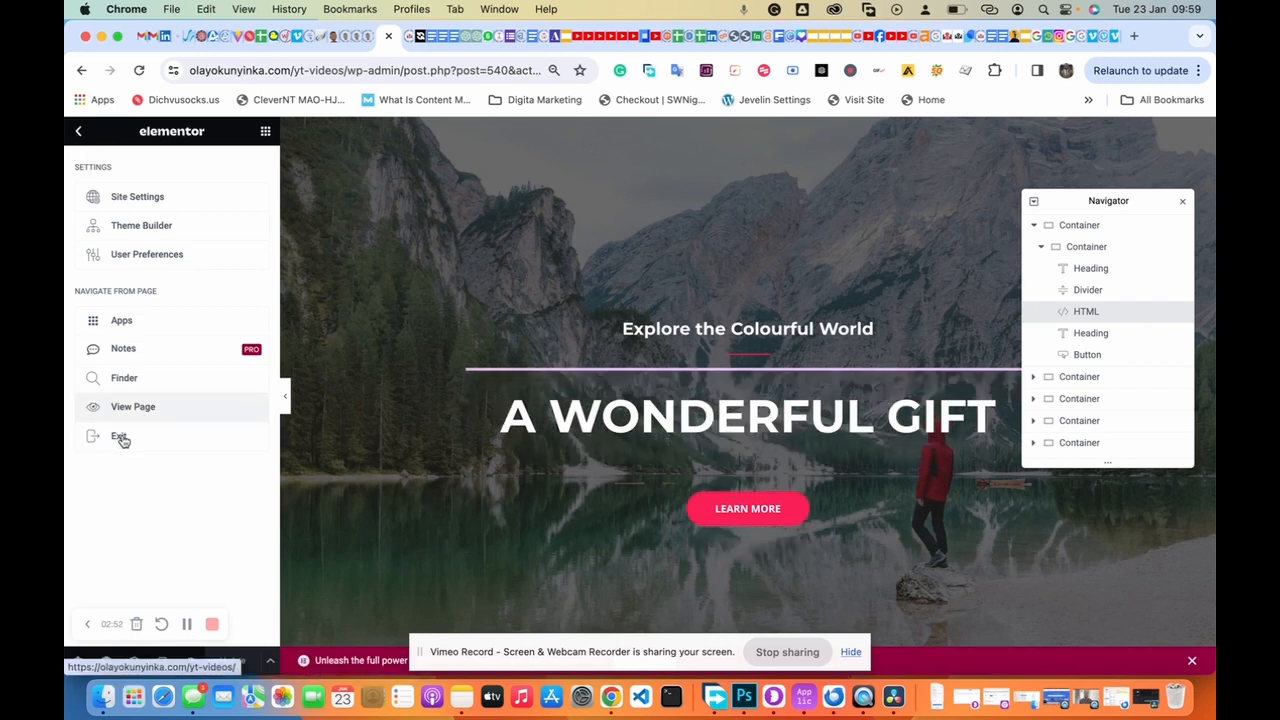
click(121, 438)
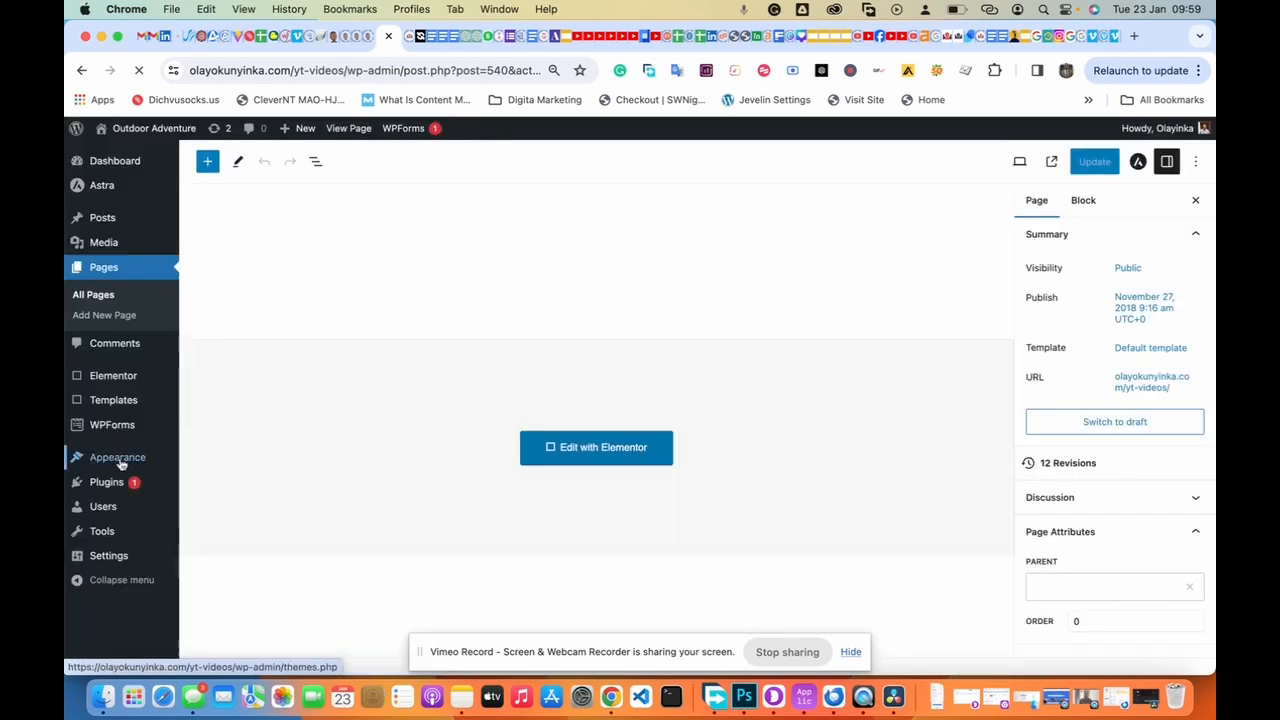
Step: Go to the Elementor Header & Footer Builder templates list and open the Header template's edit screen
mouse_move(120, 462)
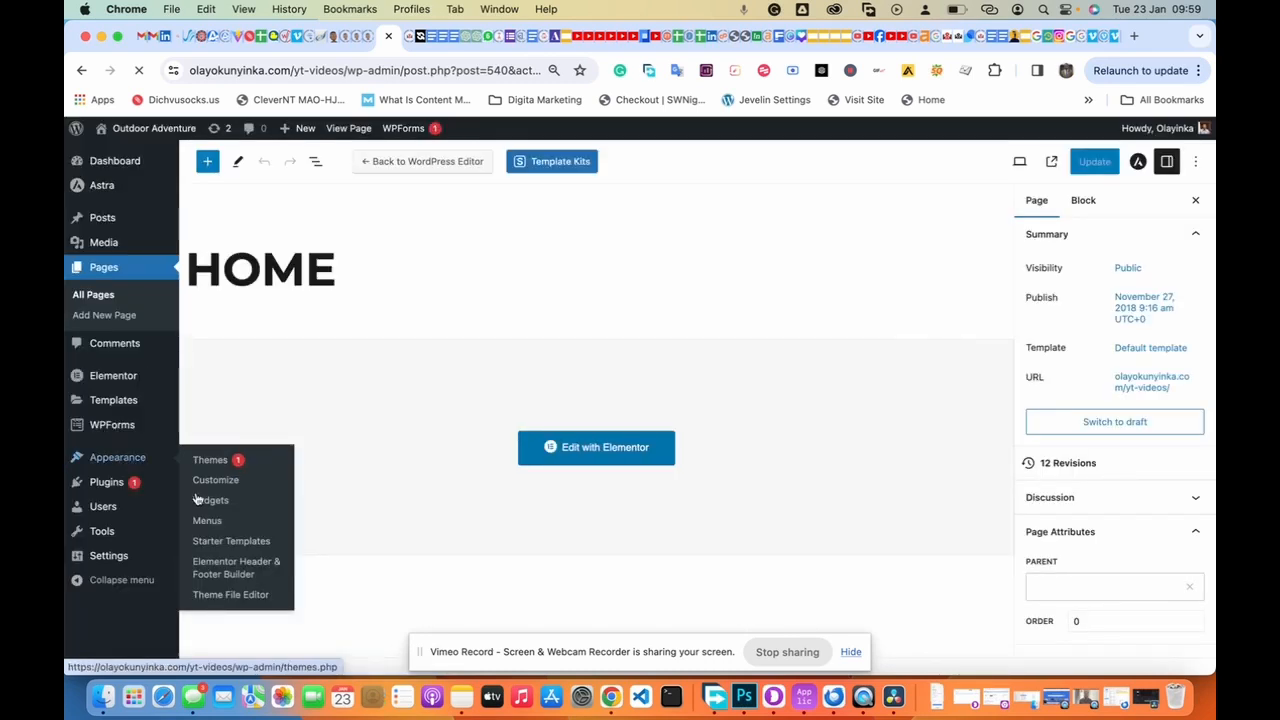
click(218, 576)
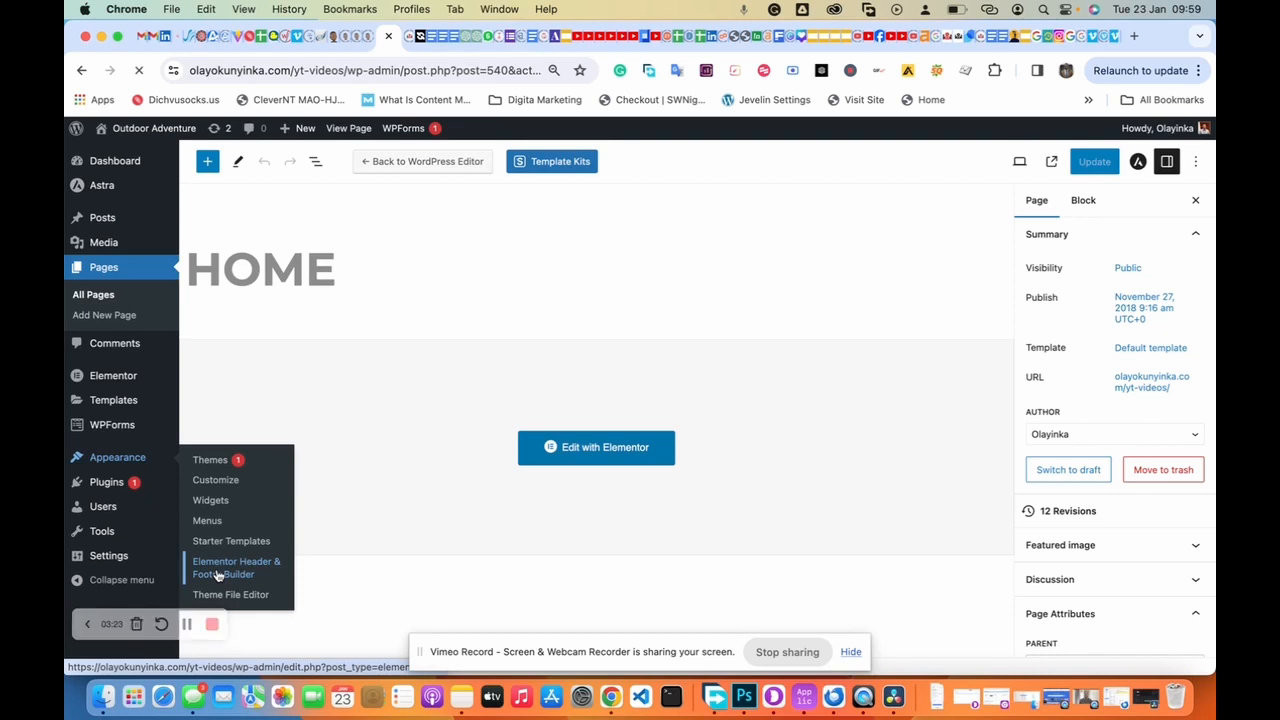
click(217, 575)
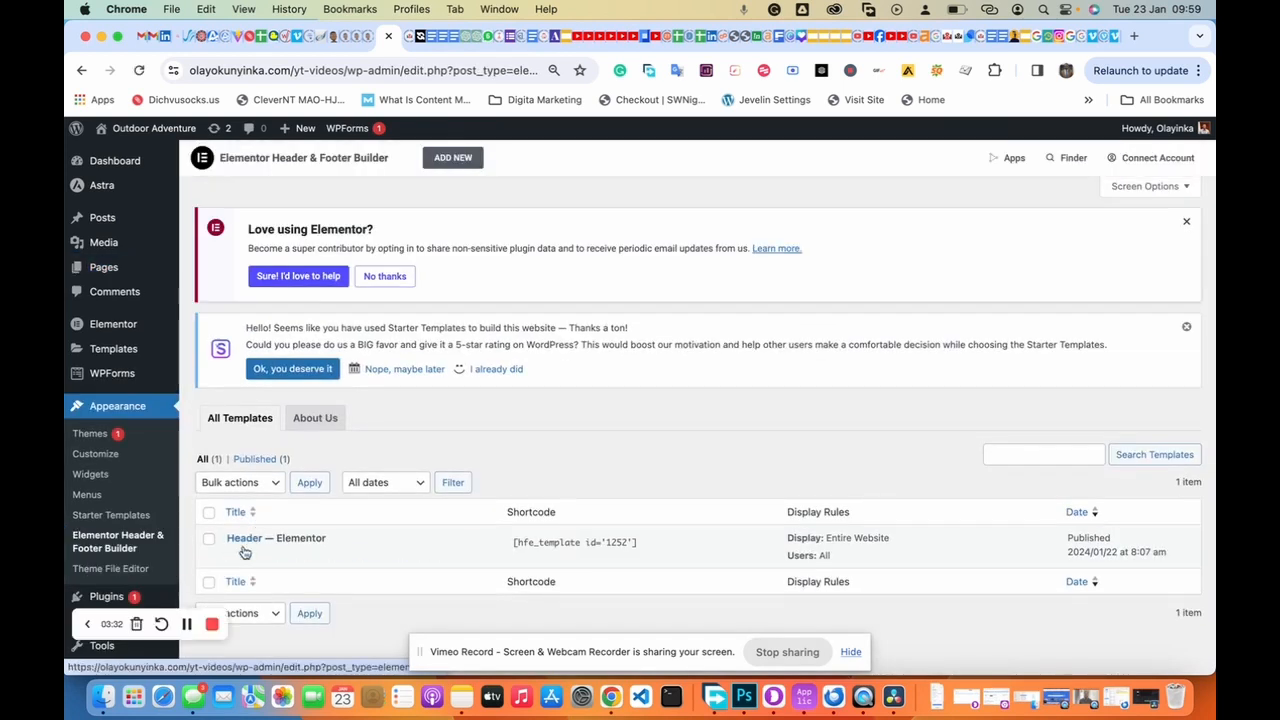
click(236, 557)
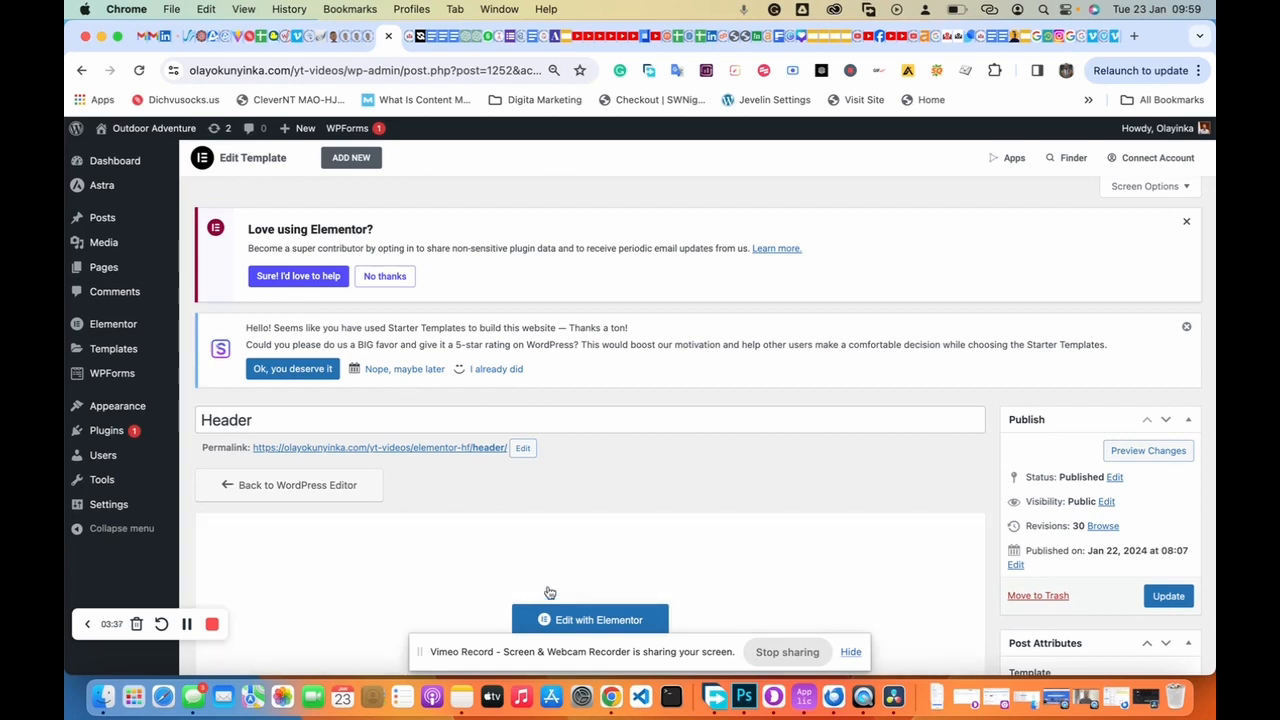
Step: Open the Header template in Elementor and verify its container's Advanced CSS Classes reads clearHeader
scroll(562, 585, down, 2)
click(592, 521)
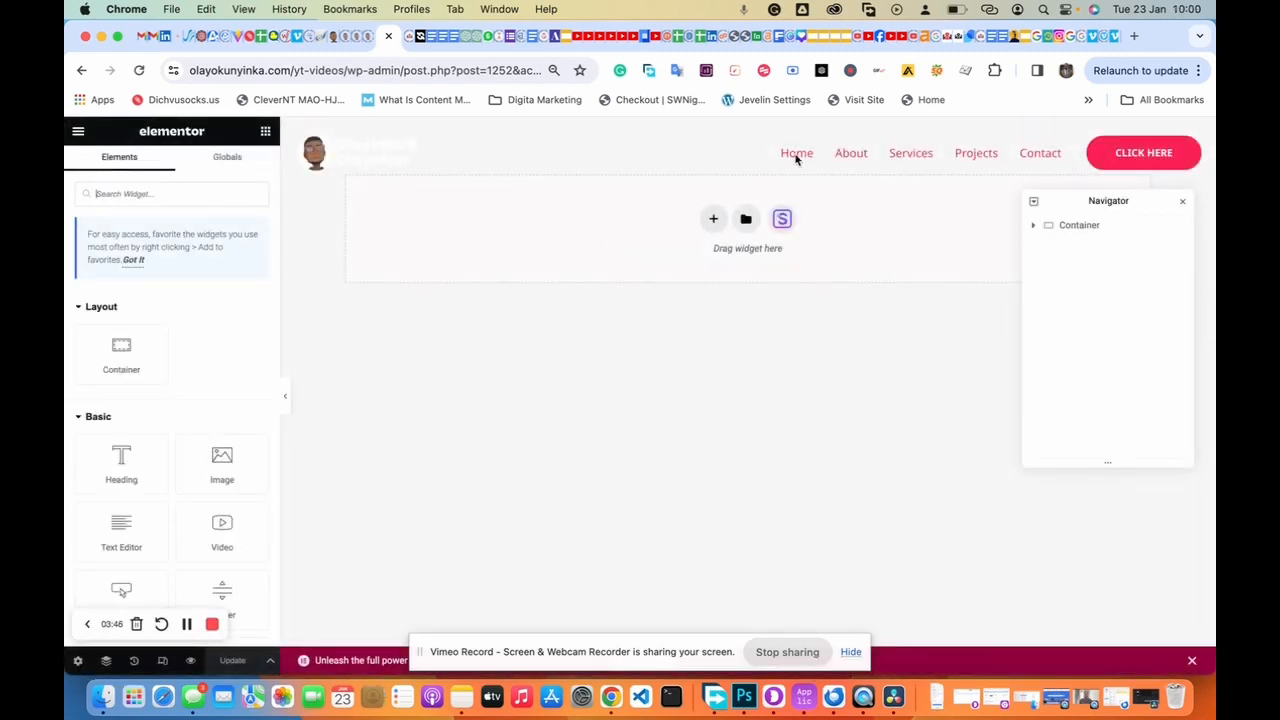
click(748, 131)
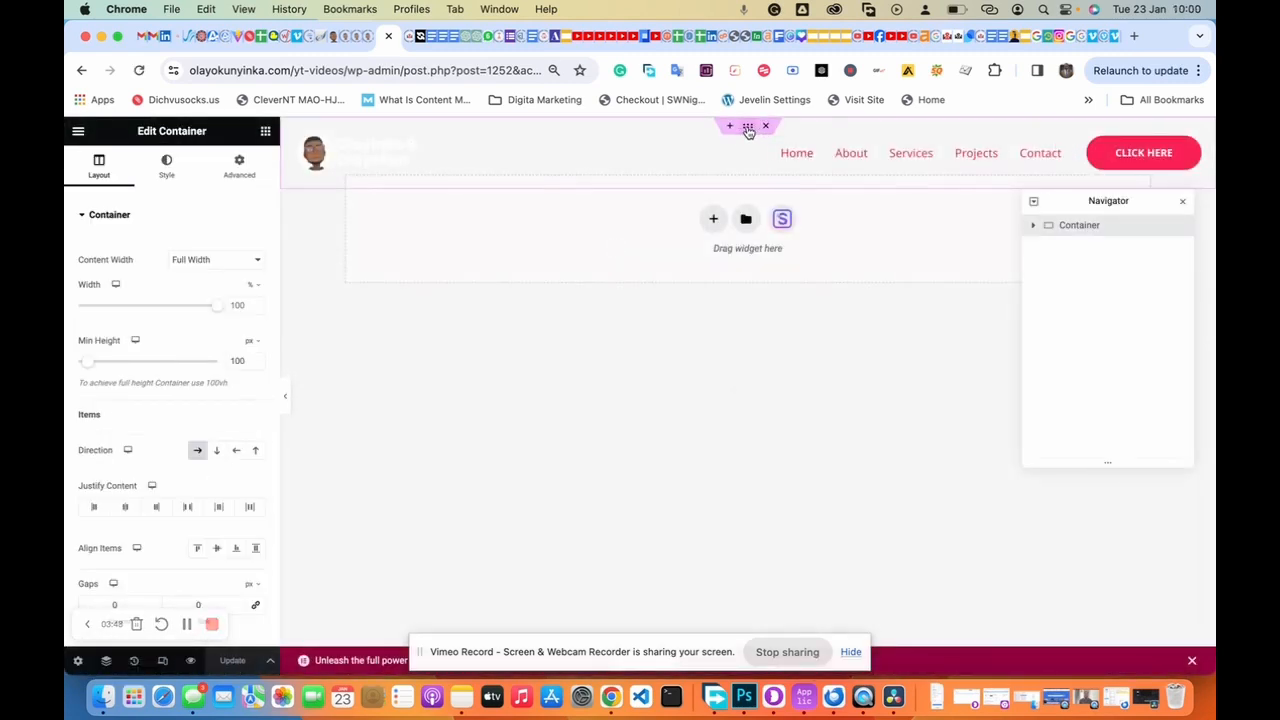
click(241, 175)
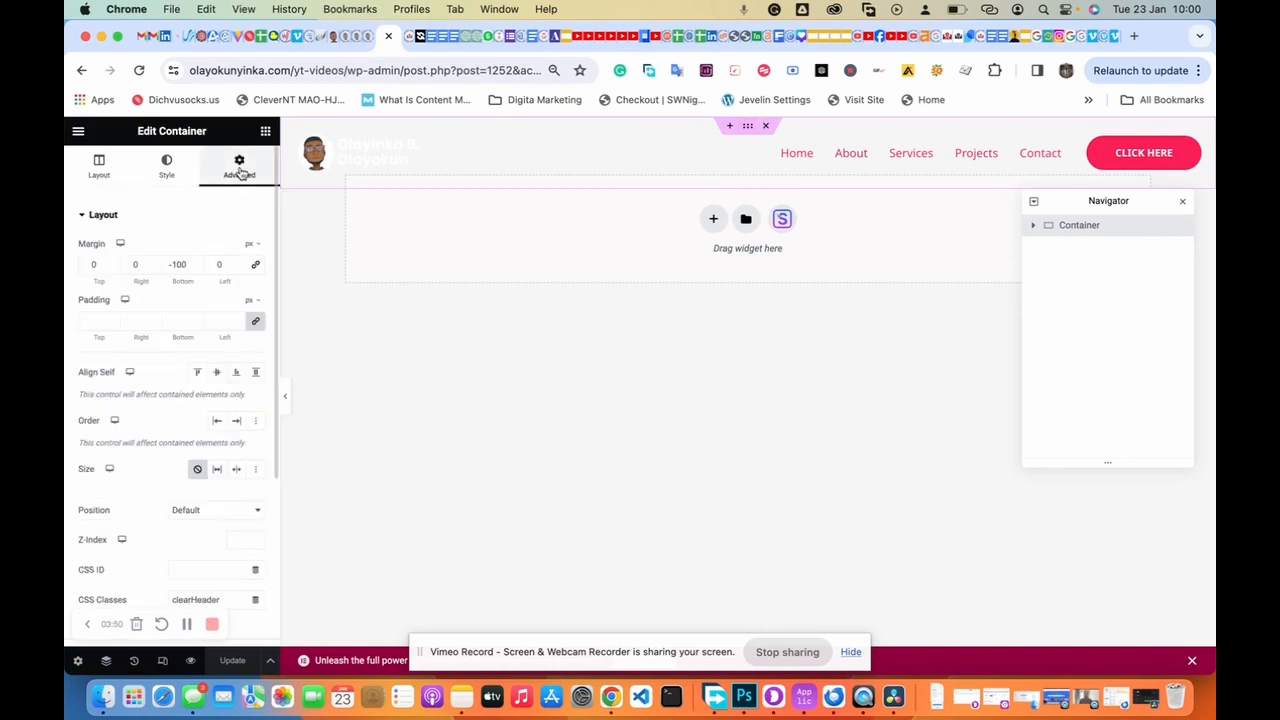
scroll(175, 512, down, 5)
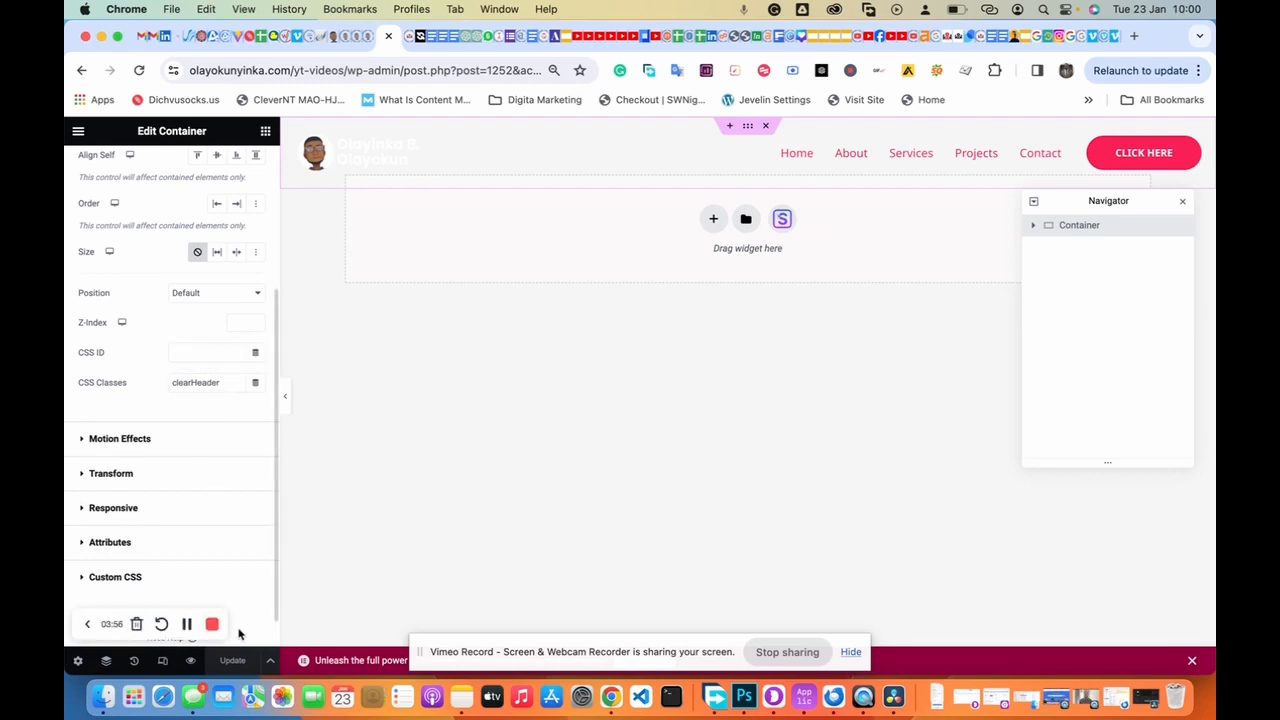
click(78, 131)
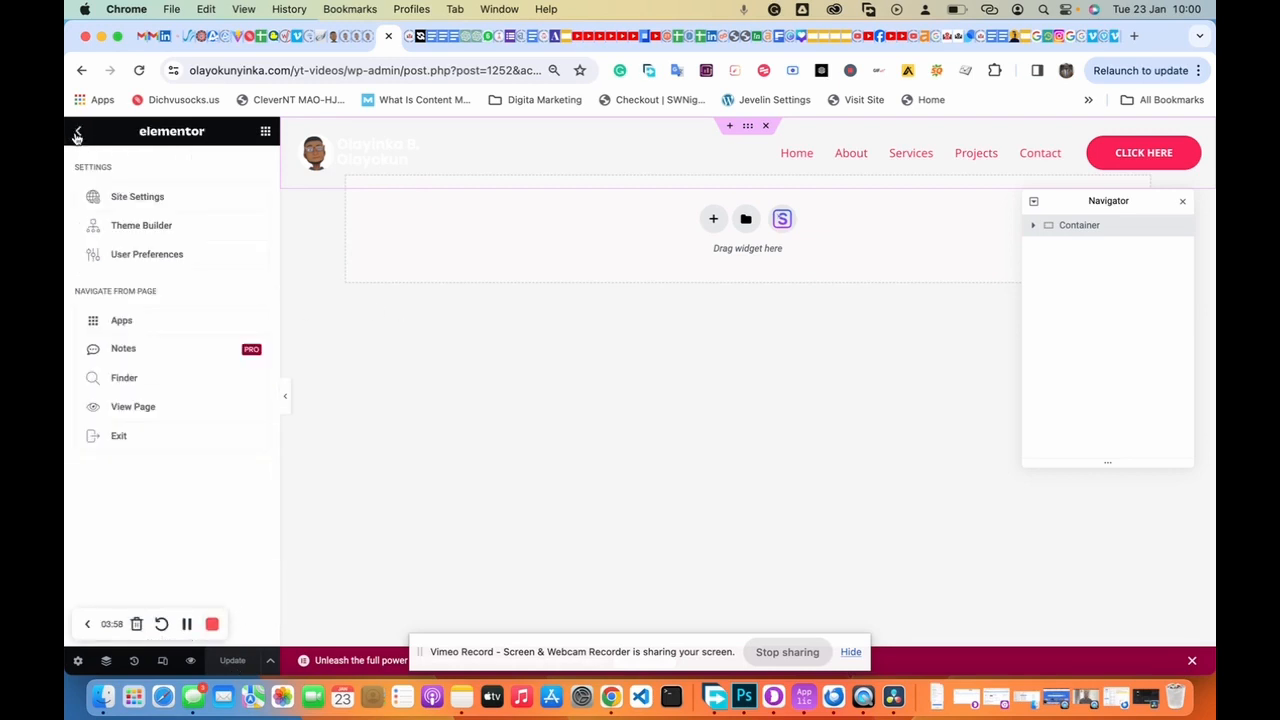
Step: View the live home page and scroll up and down to watch the header turn blue and sticky
click(141, 413)
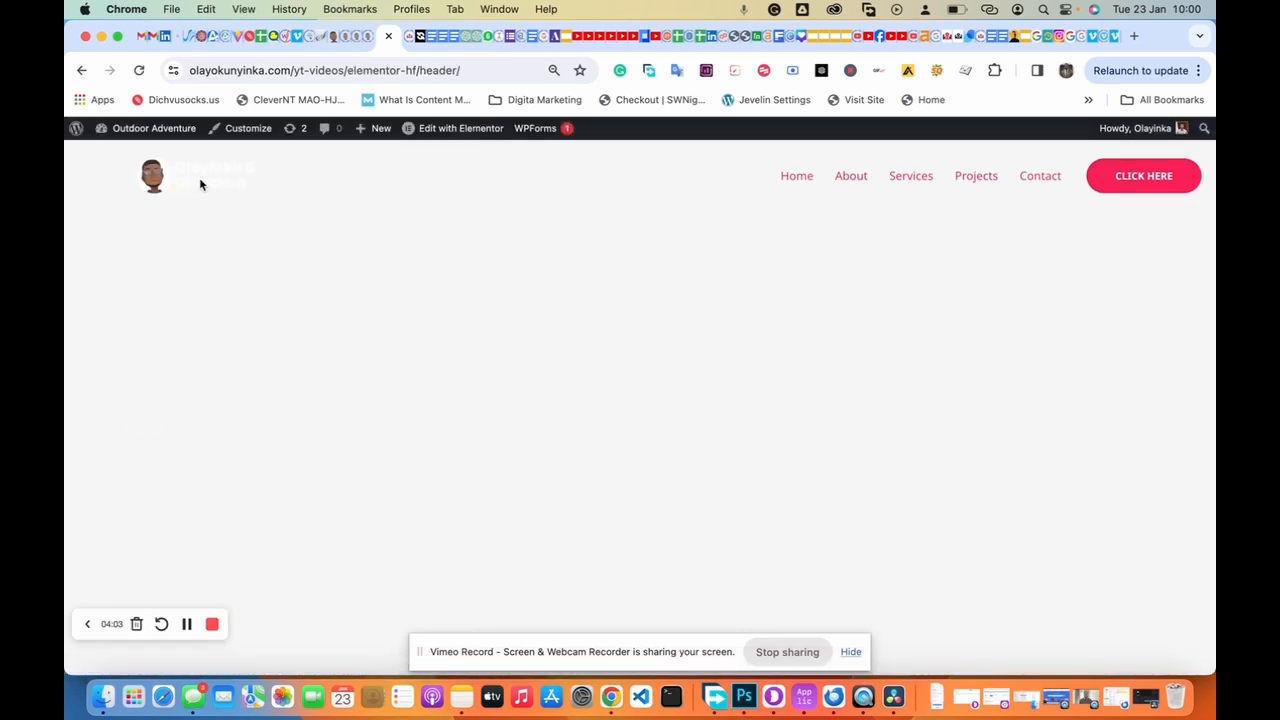
click(212, 186)
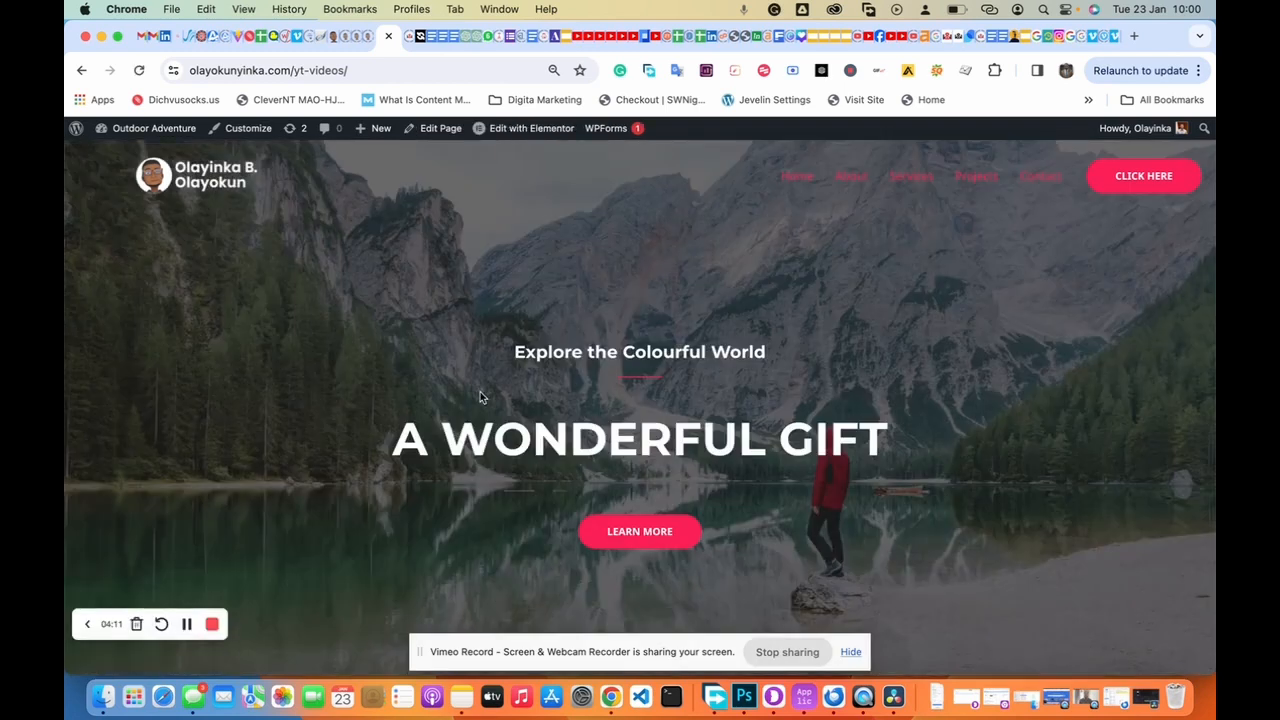
scroll(480, 397, down, 10)
scroll(480, 397, down, 5)
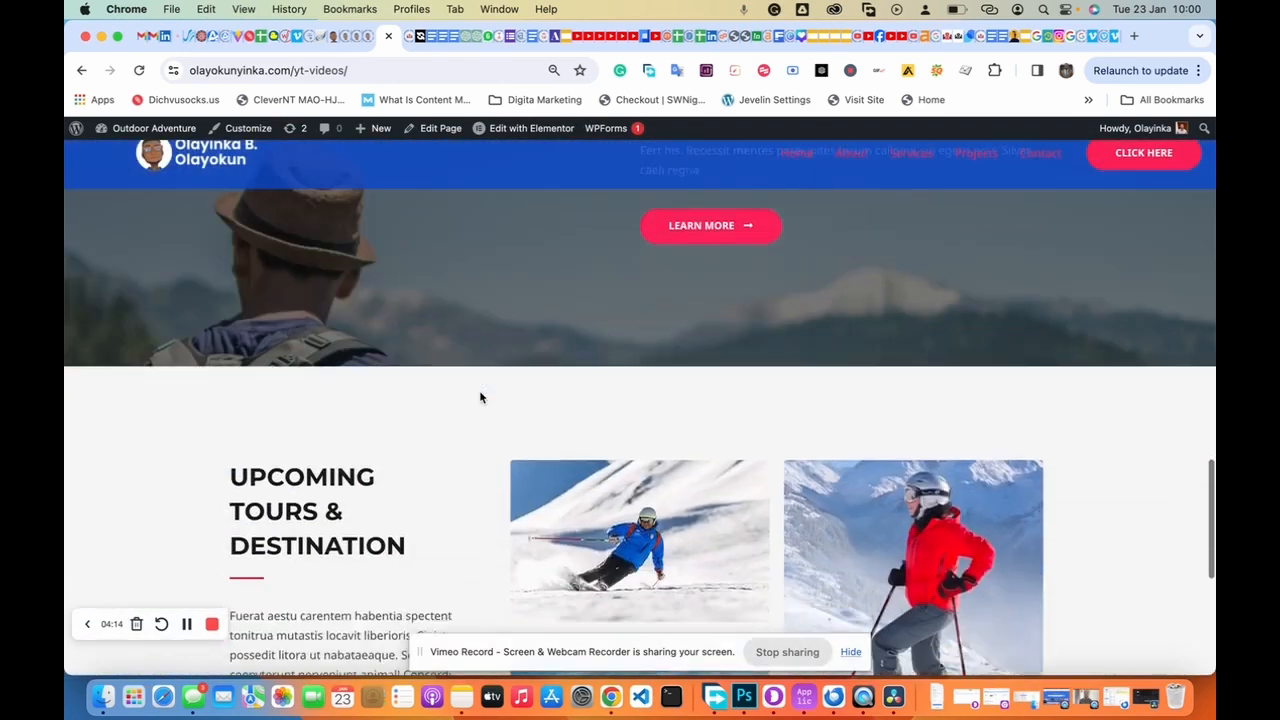
scroll(480, 397, up, 10)
scroll(480, 397, up, 5)
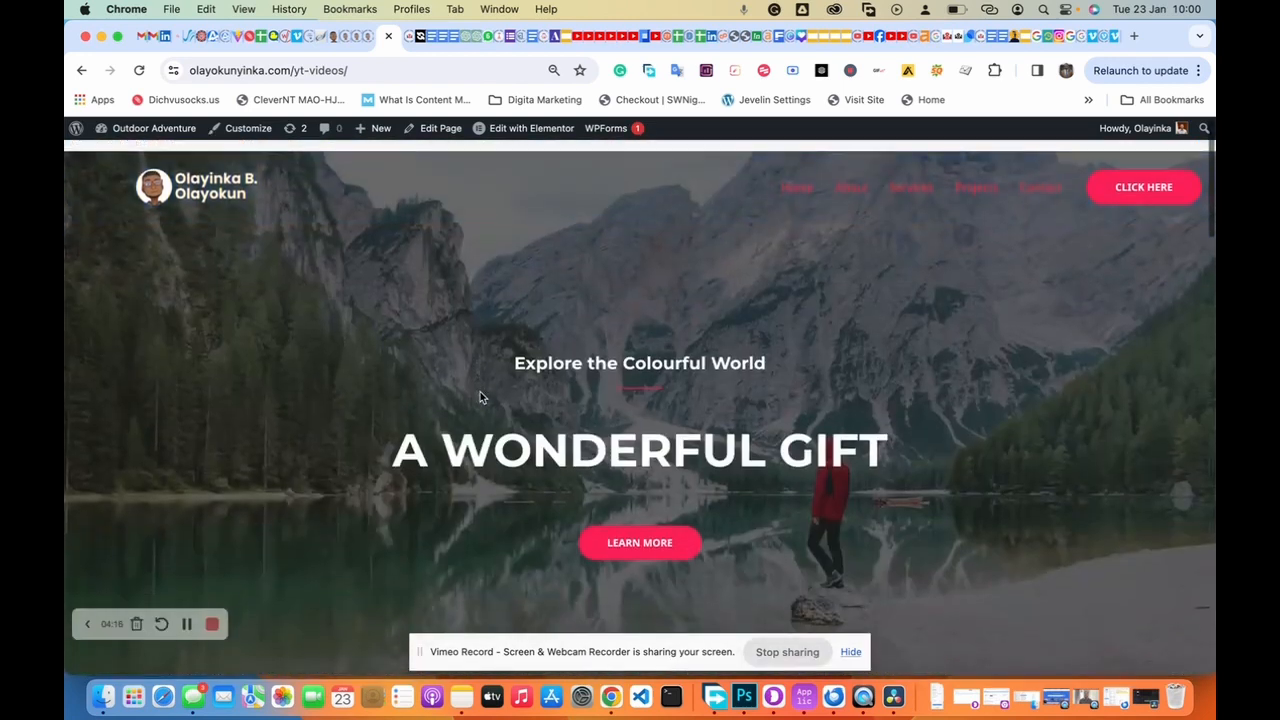
scroll(480, 397, down, 10)
scroll(479, 390, down, 3)
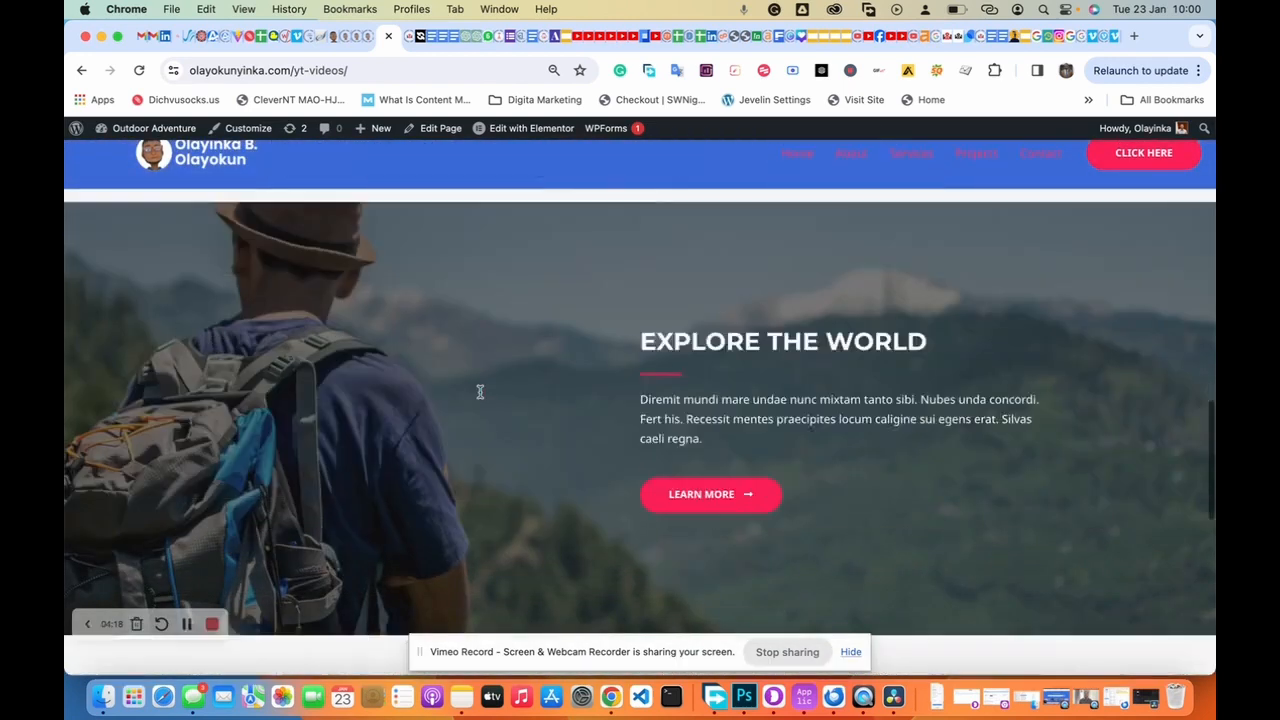
scroll(480, 391, up, 12)
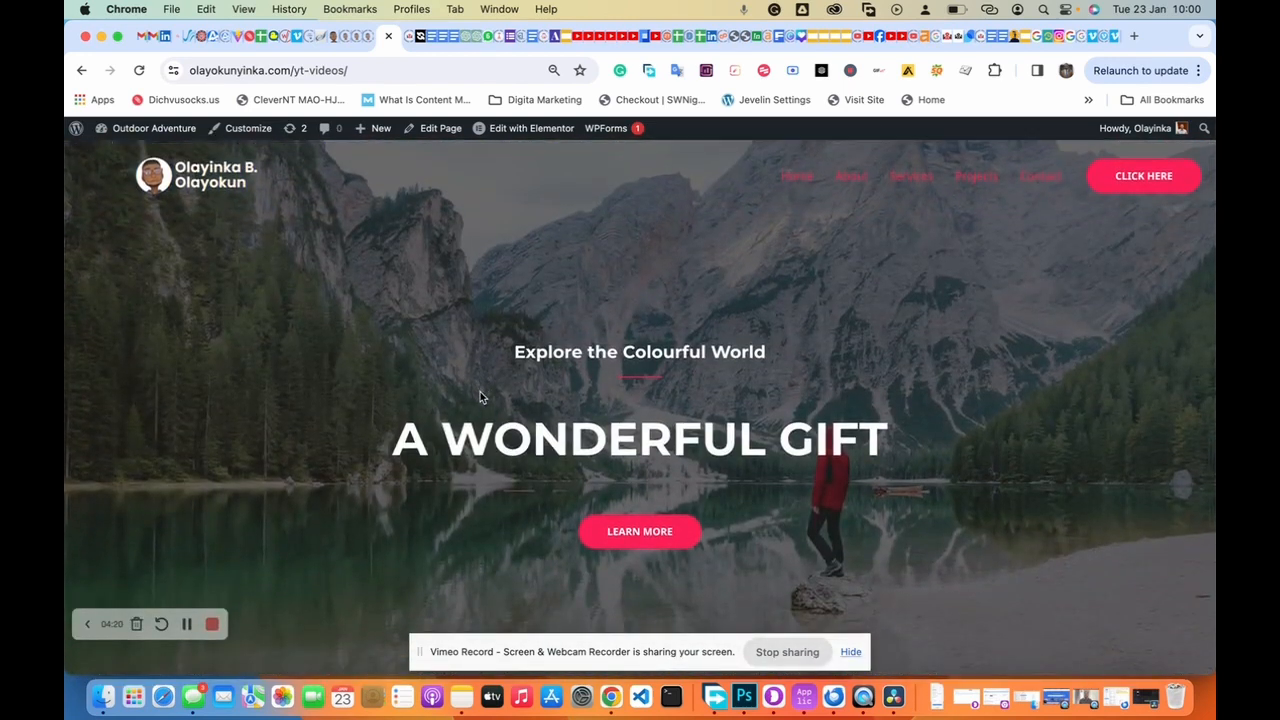
scroll(480, 397, down, 12)
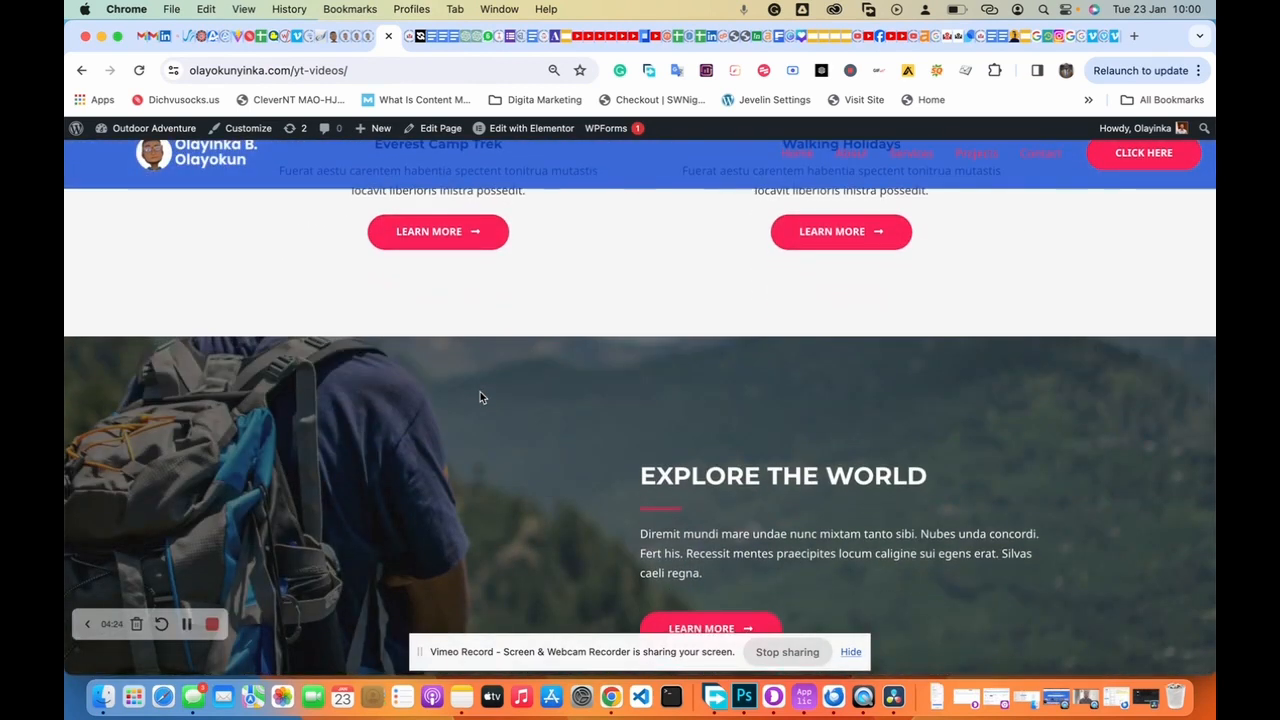
scroll(480, 398, up, 12)
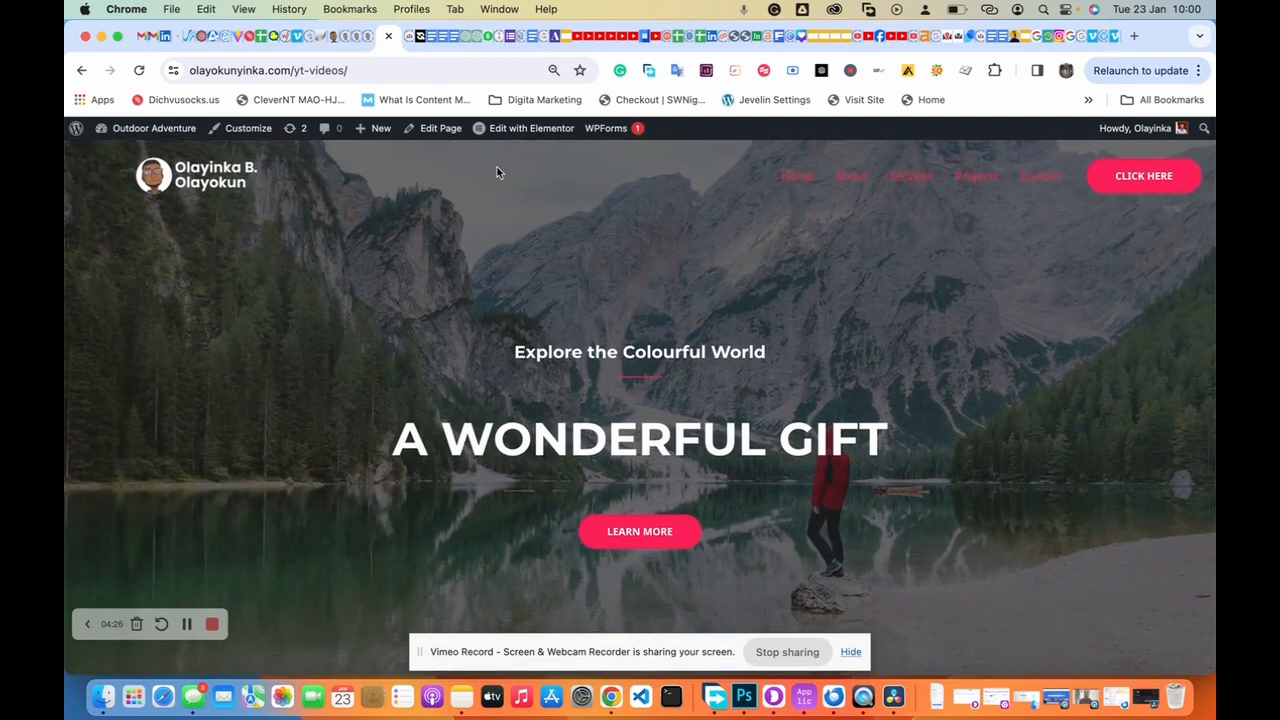
mouse_move(519, 139)
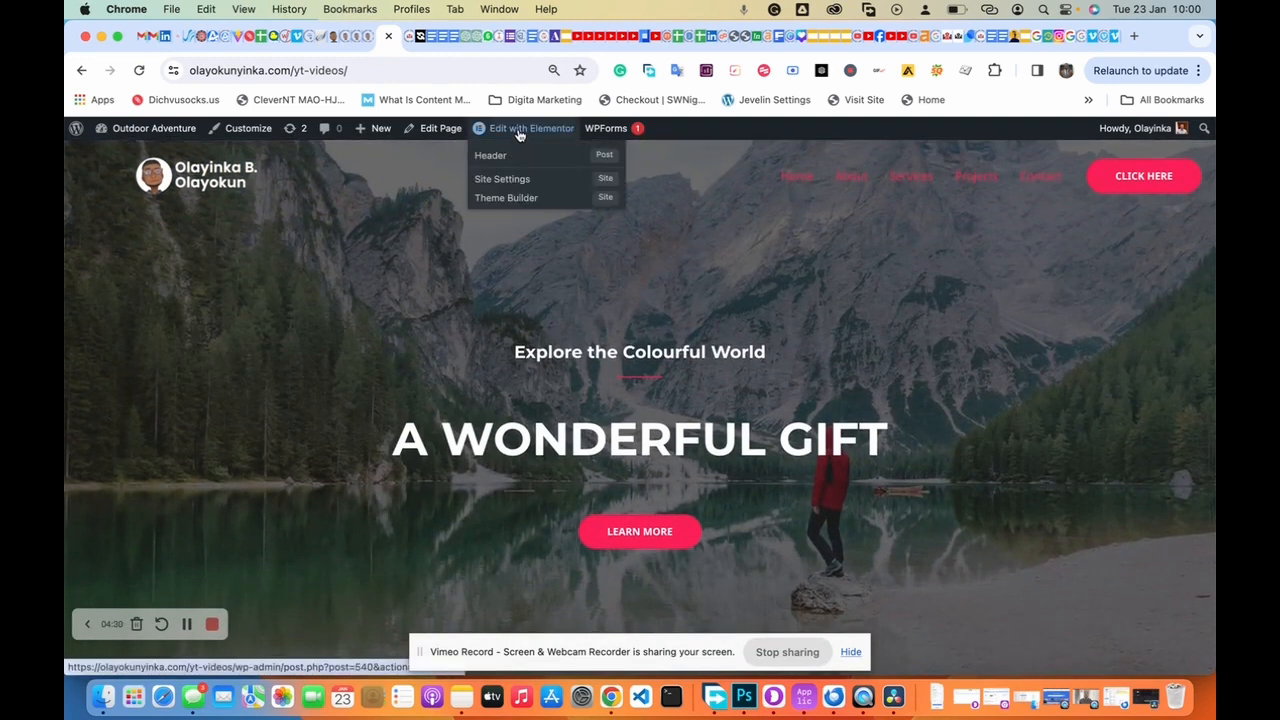
click(519, 133)
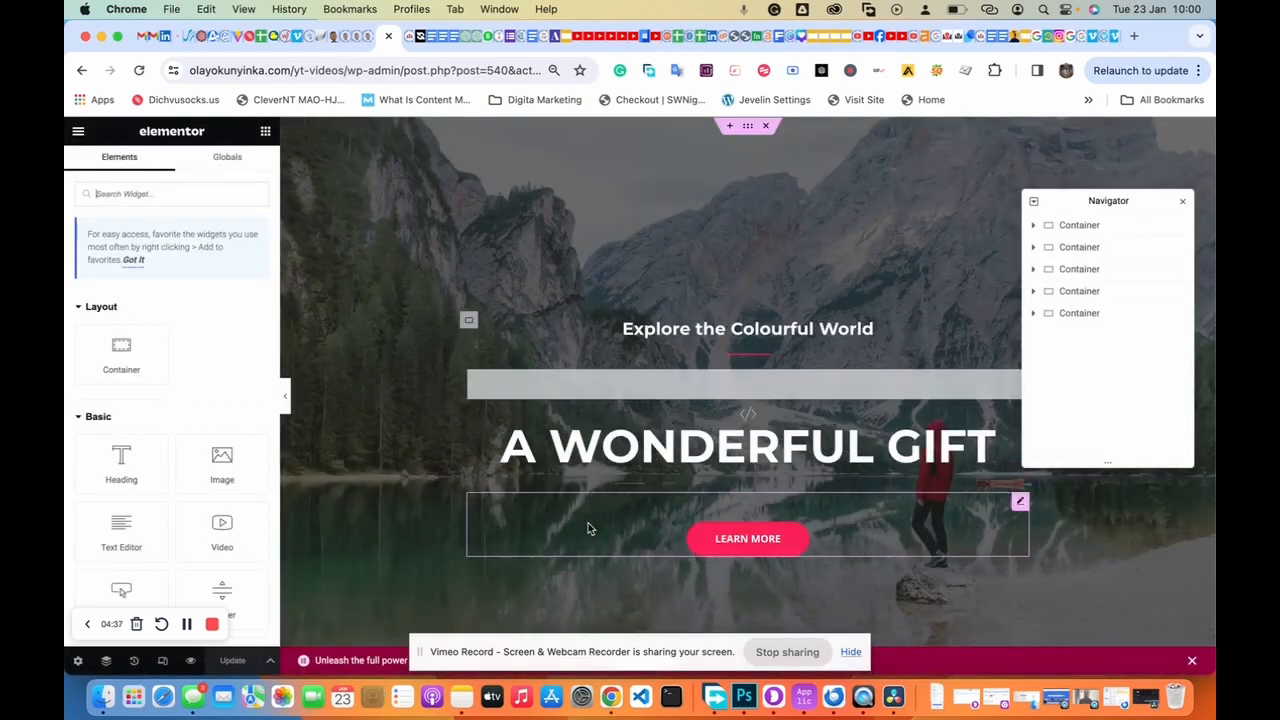
click(744, 400)
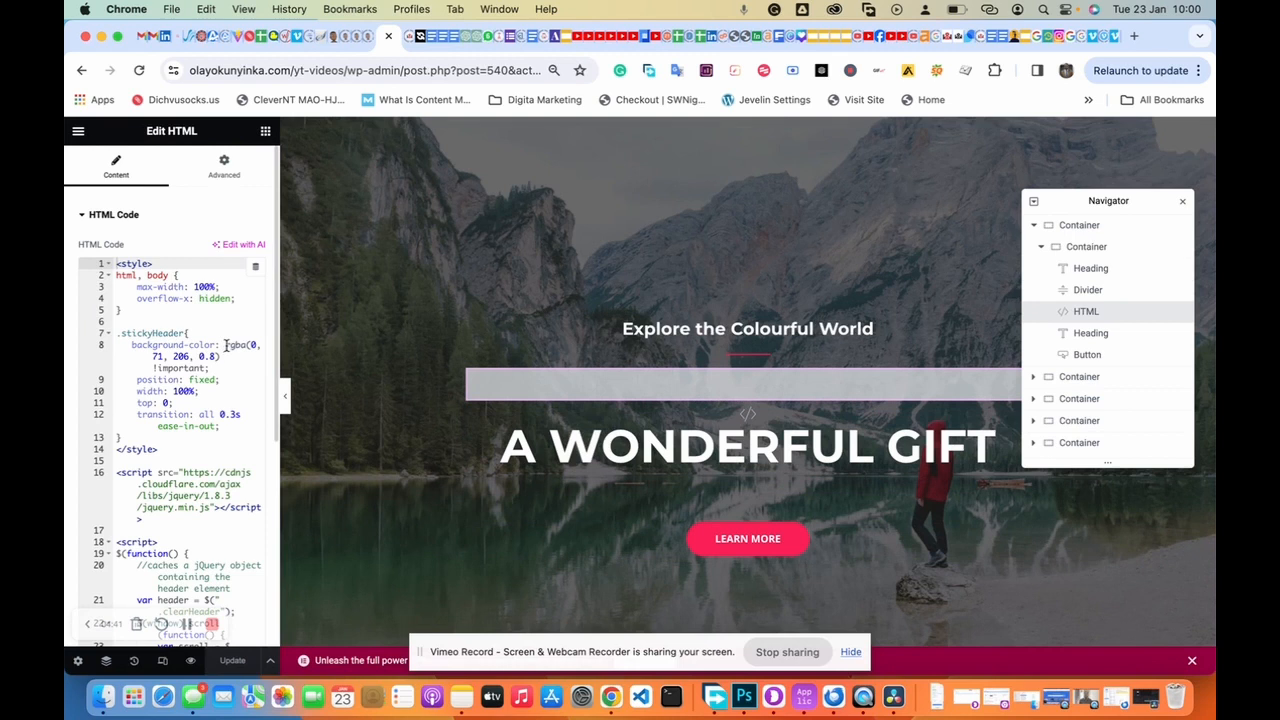
drag(226, 344, 223, 356)
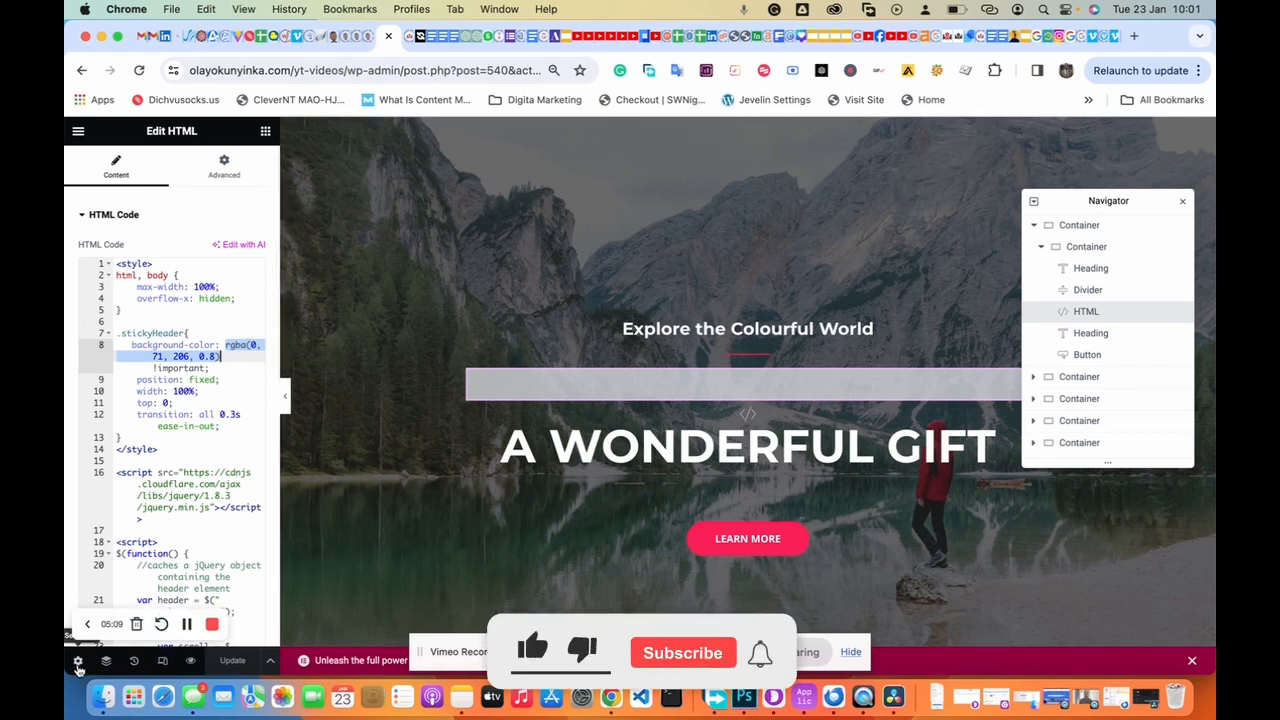
click(78, 132)
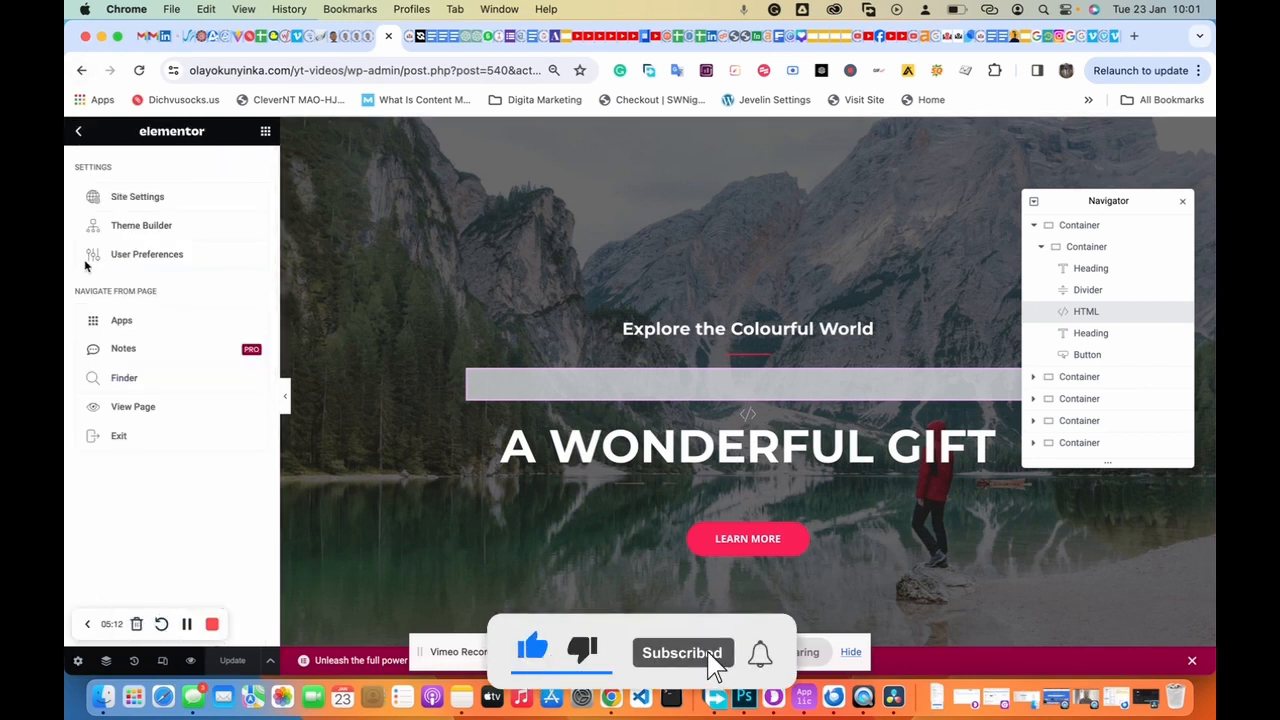
click(134, 407)
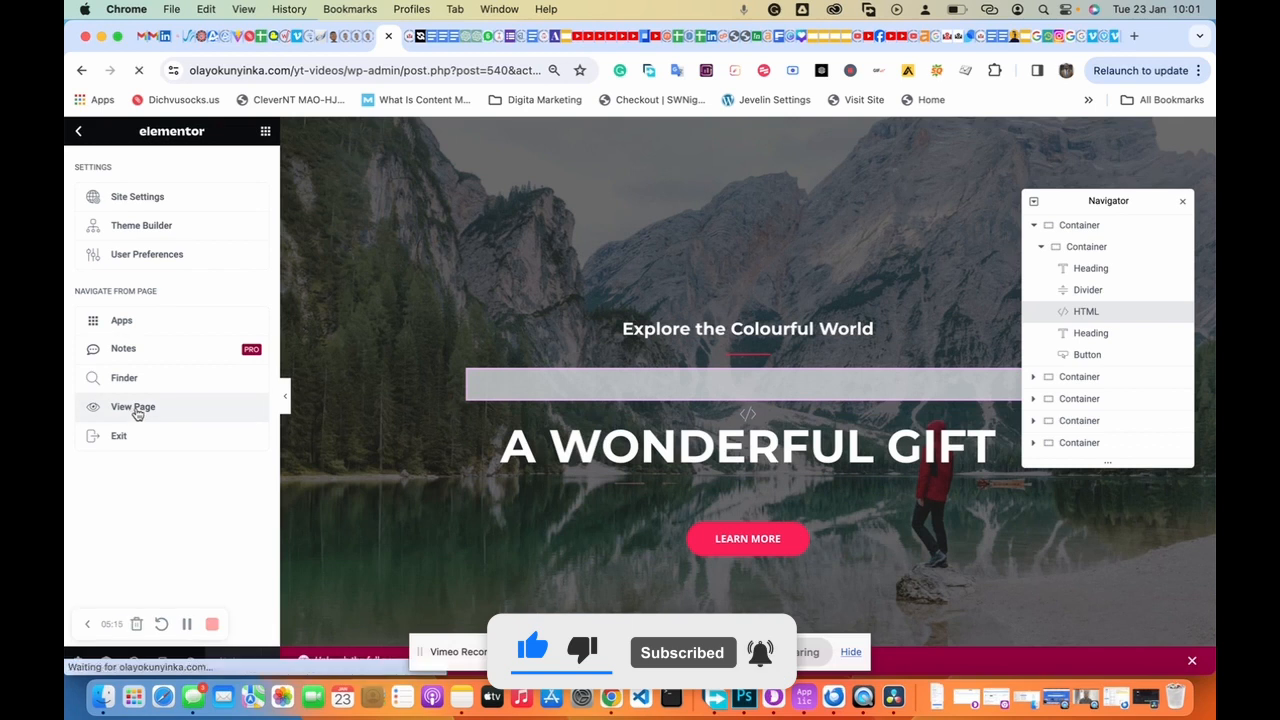